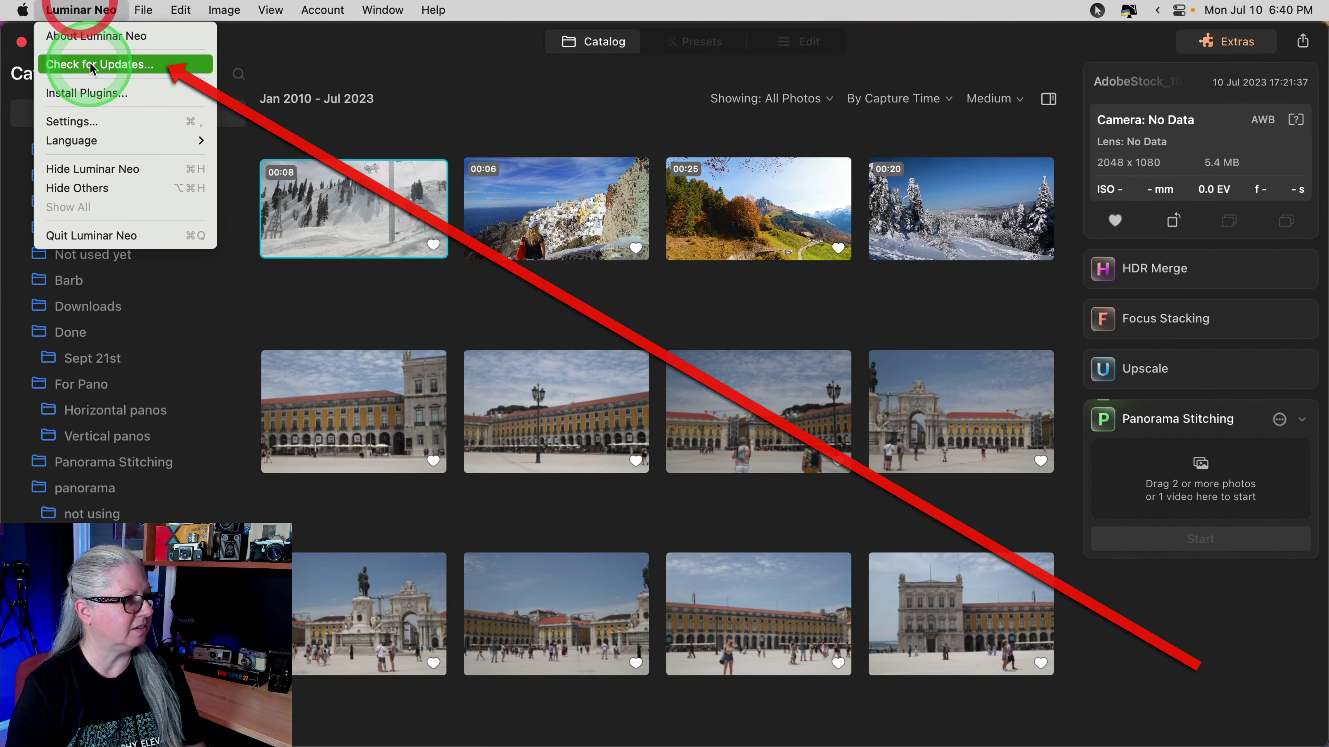
Step: Confirm Panorama Stitching is listed under installed Extras extensions, then close the Extensions window
{"action": "left_click", "coordinate": [513, 97]}
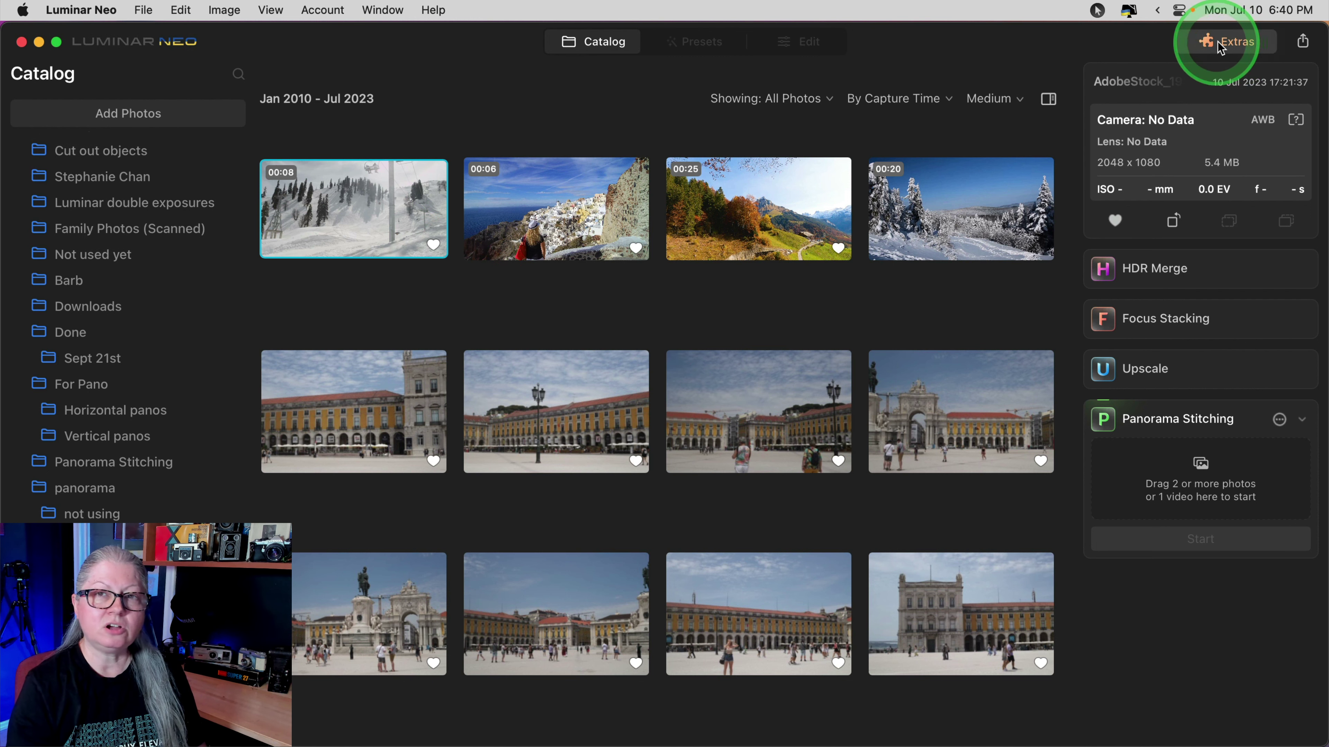
{"action": "left_click", "coordinate": [1239, 42]}
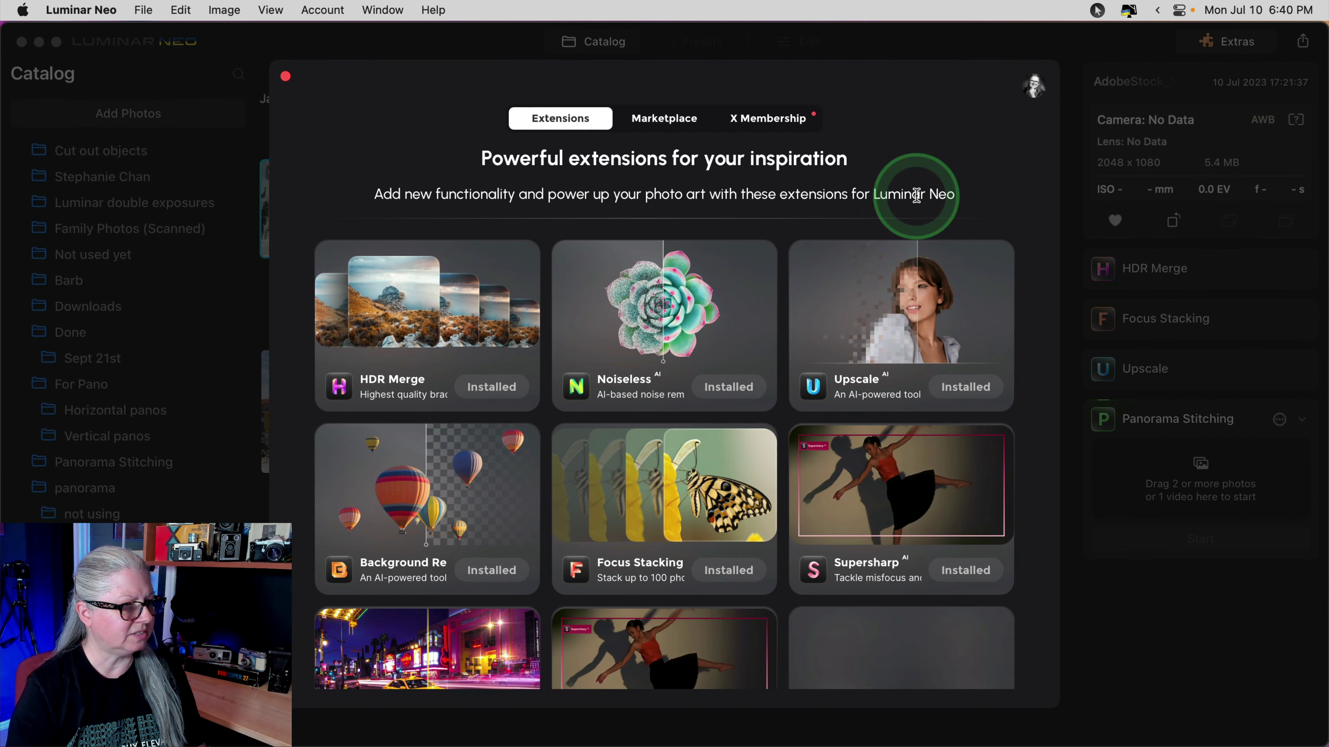
{"action": "scroll", "coordinate": [731, 323], "scroll_direction": "down", "scroll_amount": 3}
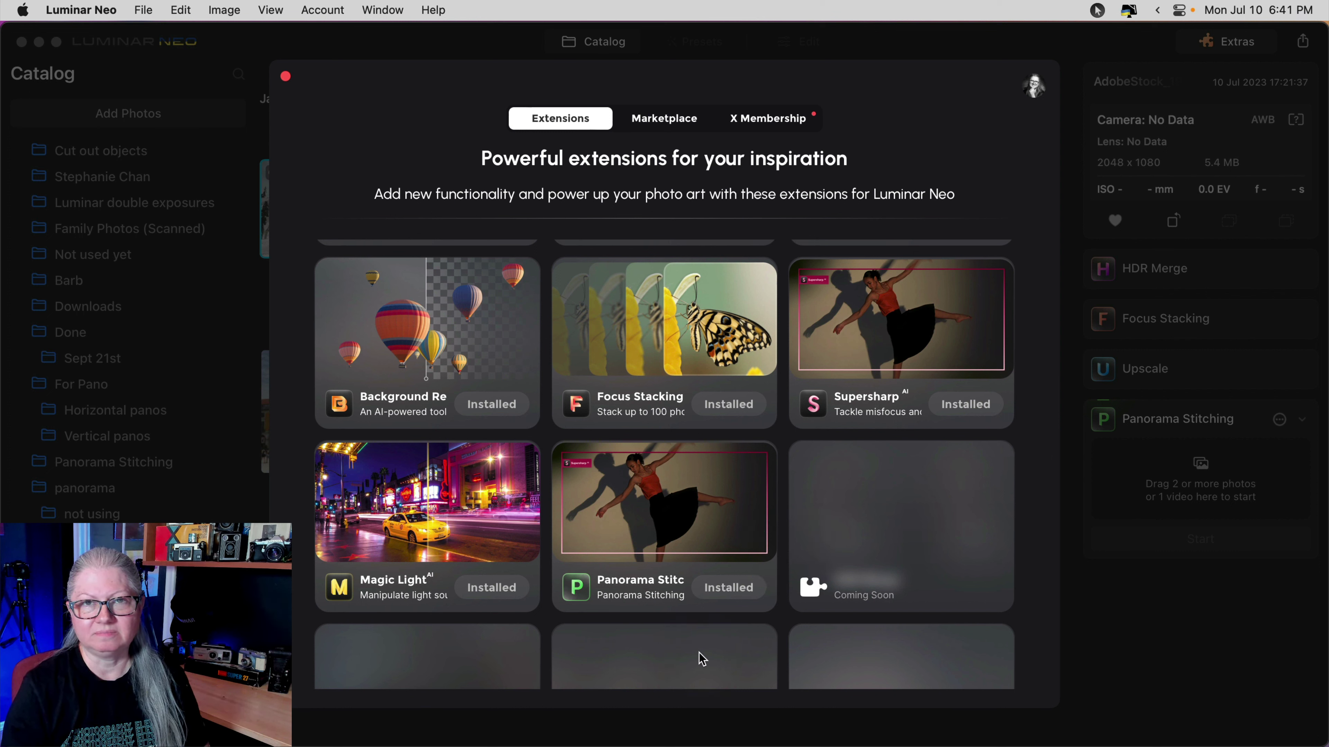
{"action": "left_click", "coordinate": [285, 76]}
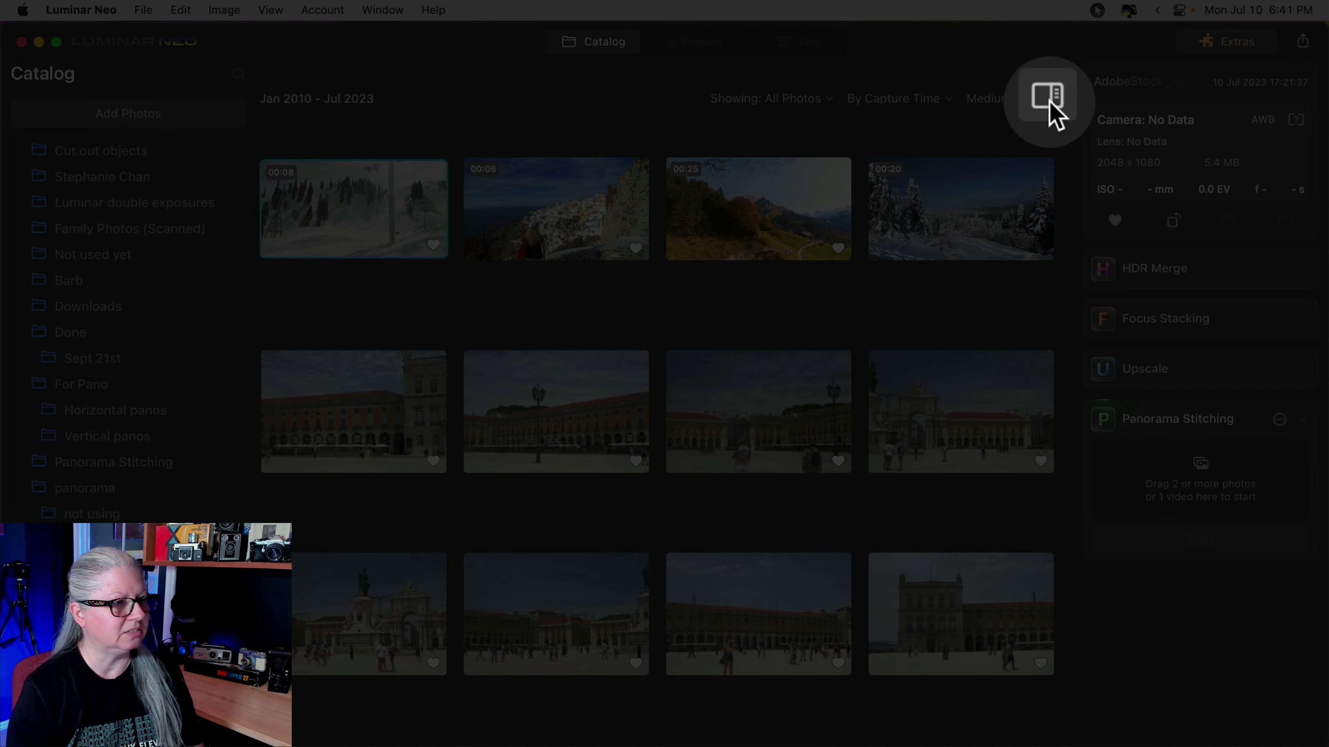
Step: Toggle the side panel and locate and select the first Morocco rooftop photo in the grid
{"action": "left_click", "coordinate": [1046, 103]}
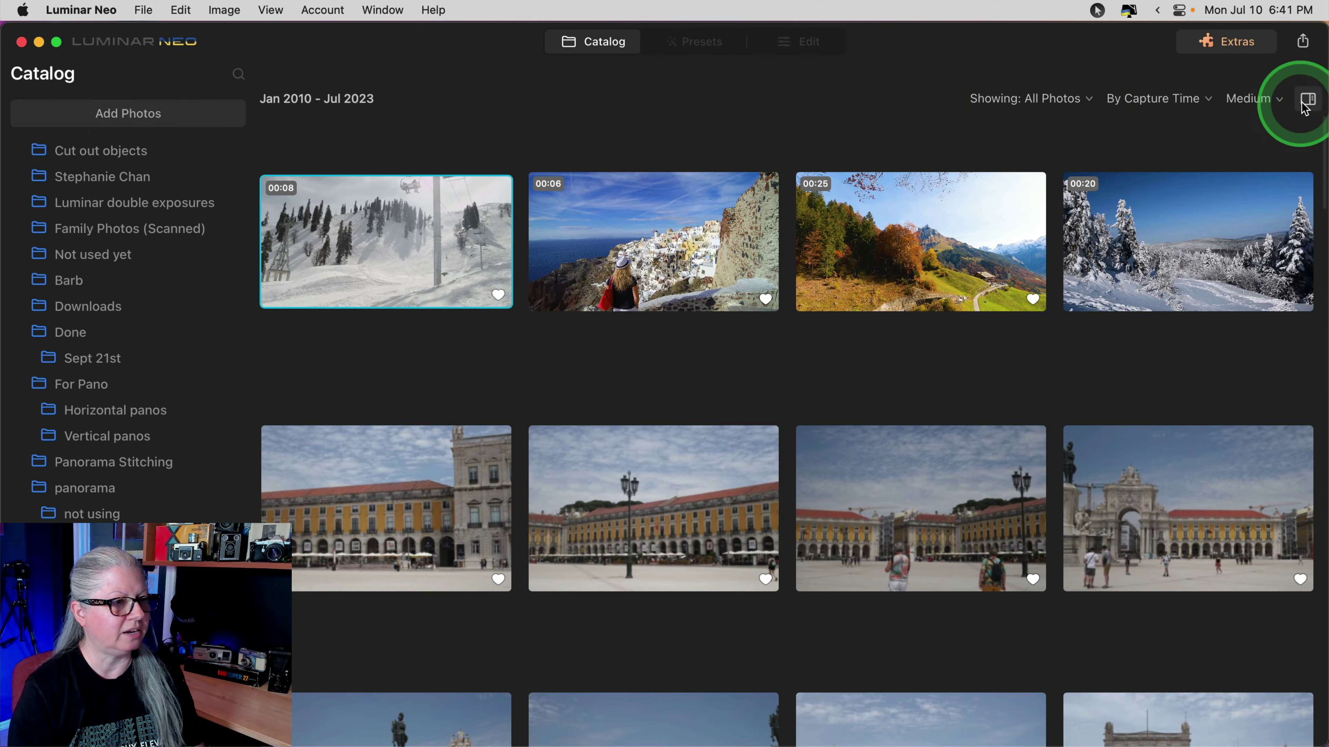
{"action": "left_click", "coordinate": [1307, 105]}
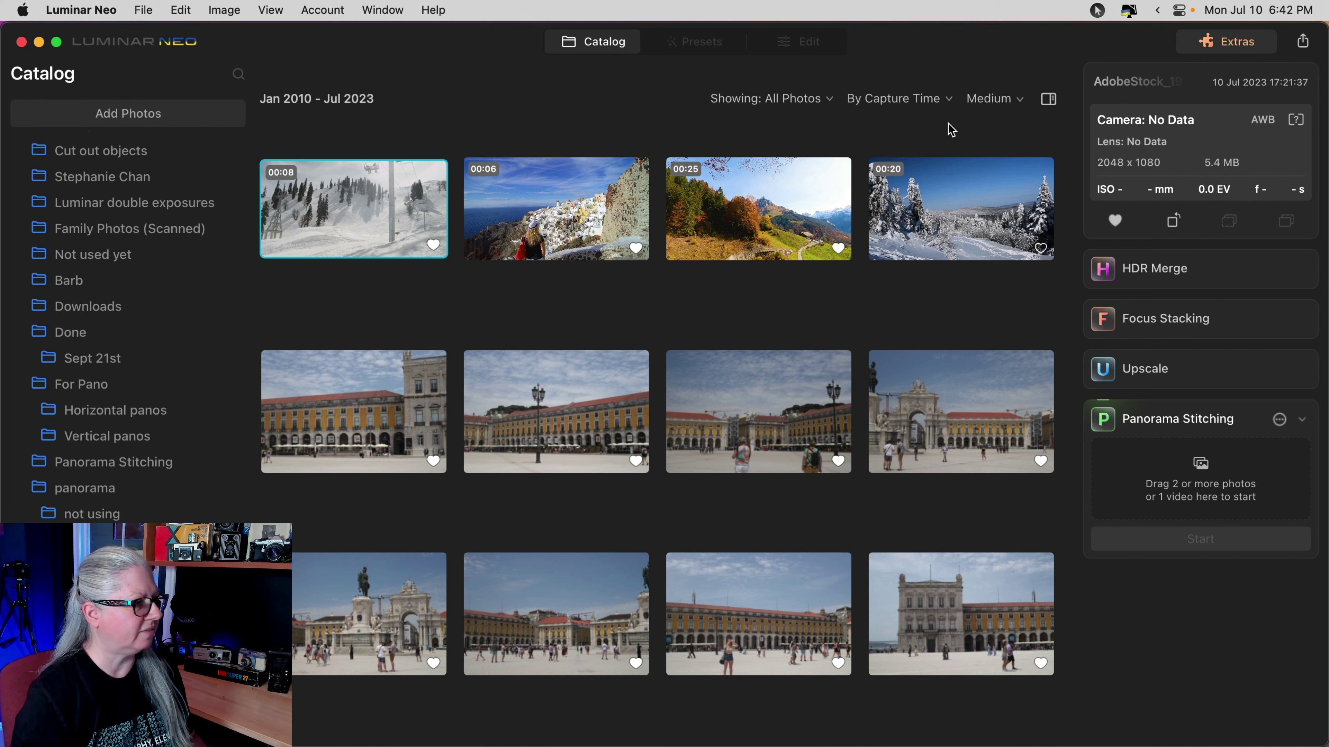
{"action": "scroll", "coordinate": [580, 321], "scroll_direction": "down", "scroll_amount": 6}
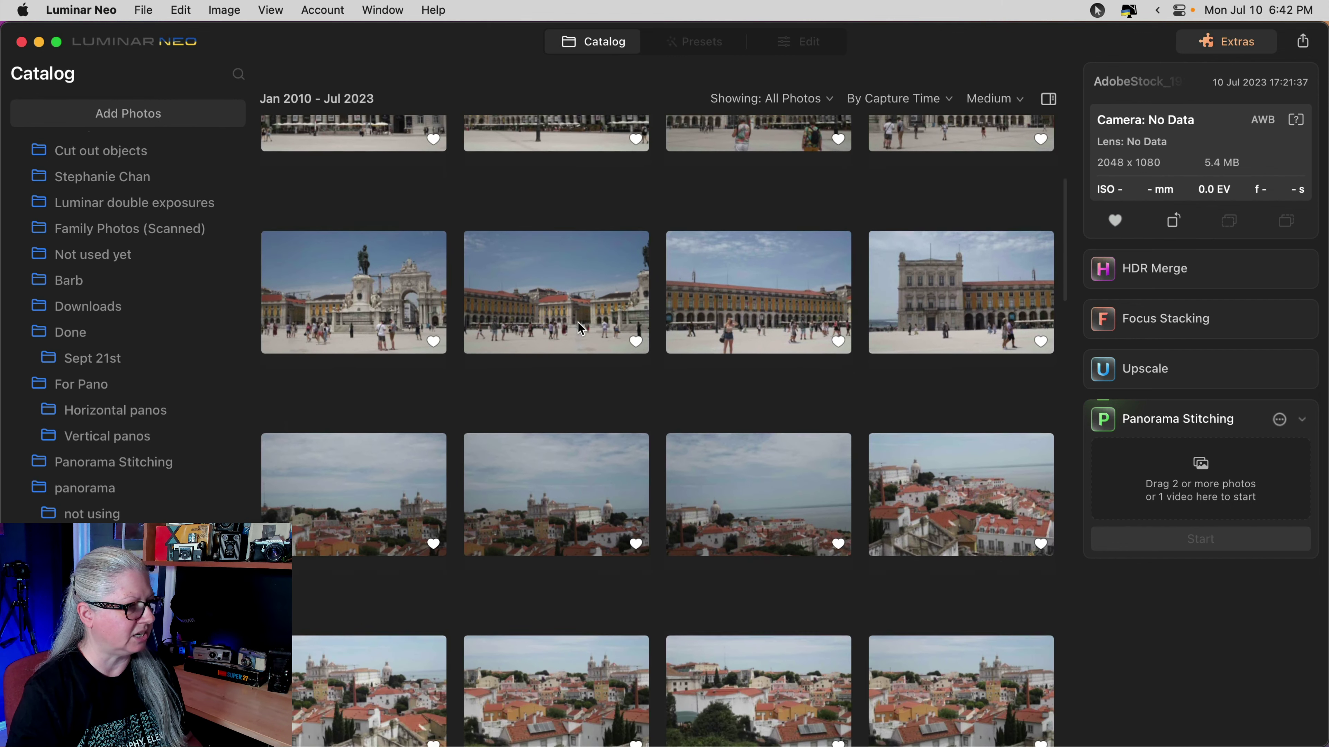
{"action": "scroll", "coordinate": [580, 328], "scroll_direction": "down", "scroll_amount": 15}
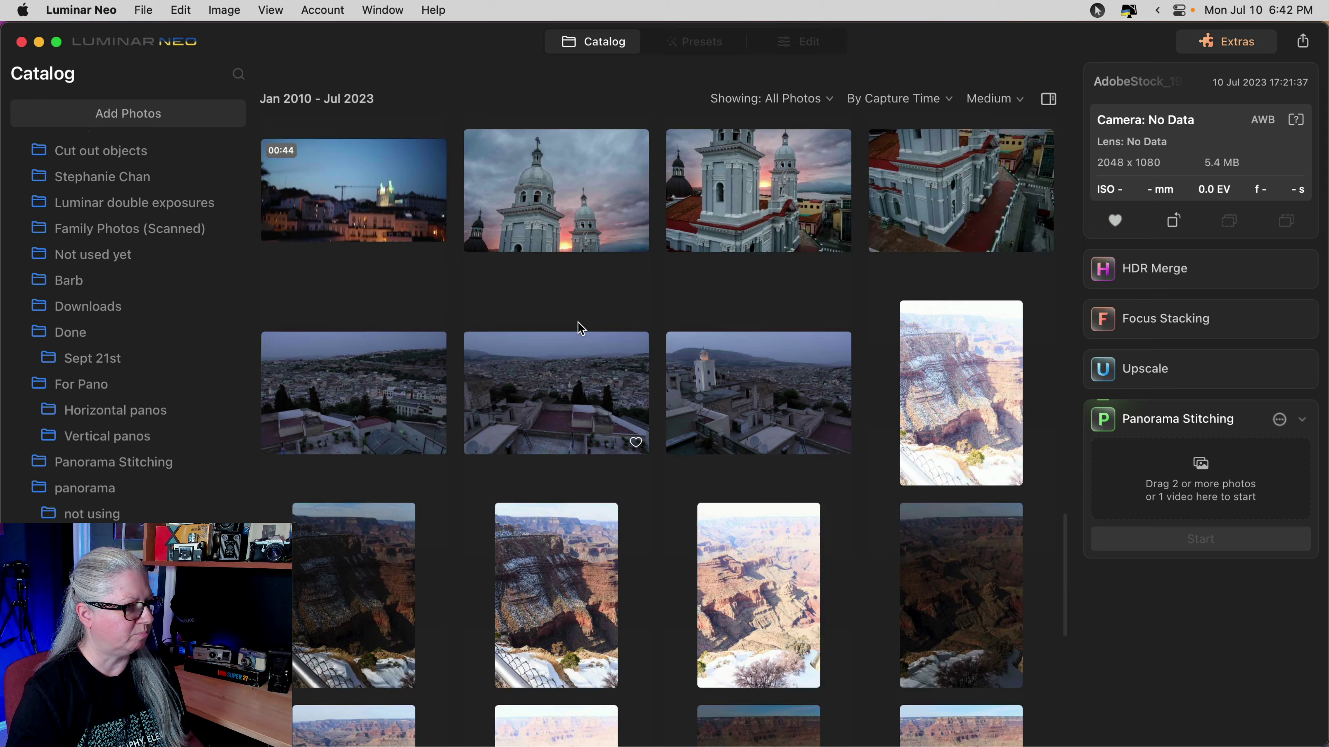
{"action": "scroll", "coordinate": [471, 338], "scroll_direction": "up", "scroll_amount": 3}
{"action": "left_click", "coordinate": [341, 345]}
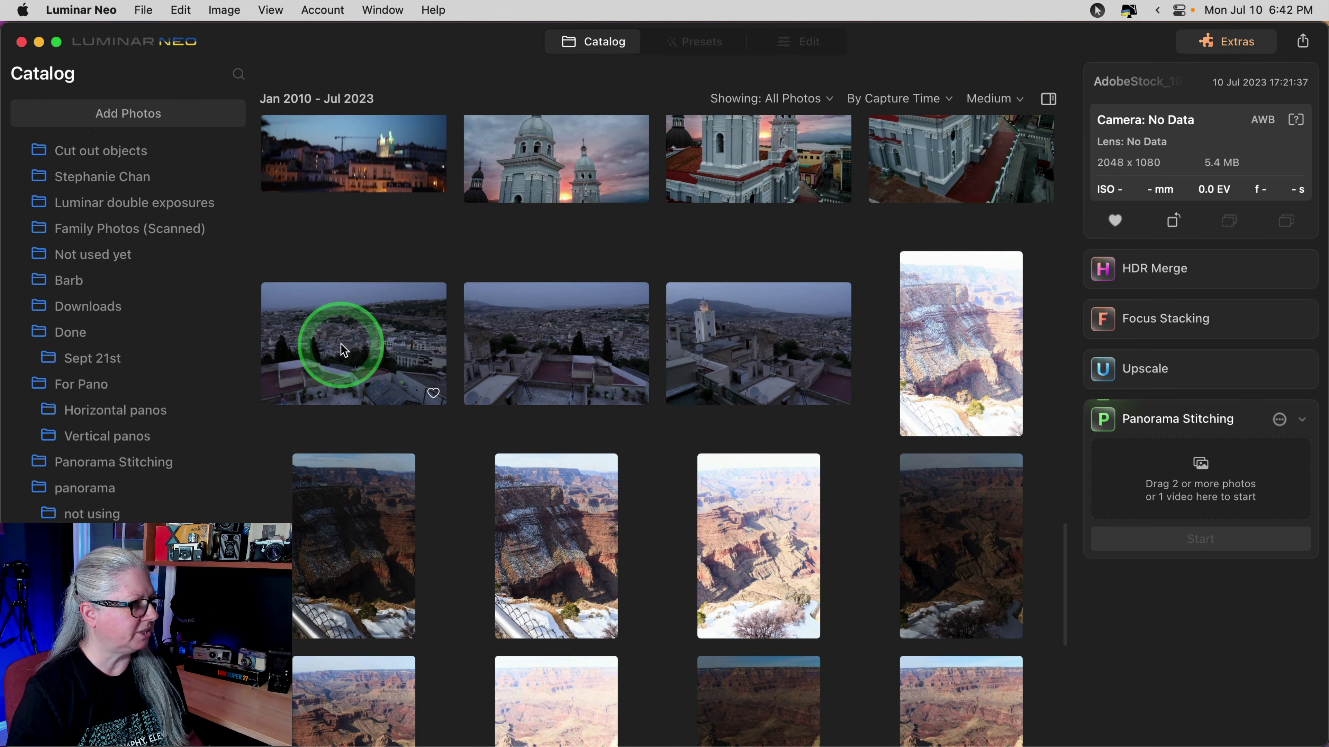
{"action": "left_click", "coordinate": [719, 370]}
{"action": "left_click", "coordinate": [335, 345]}
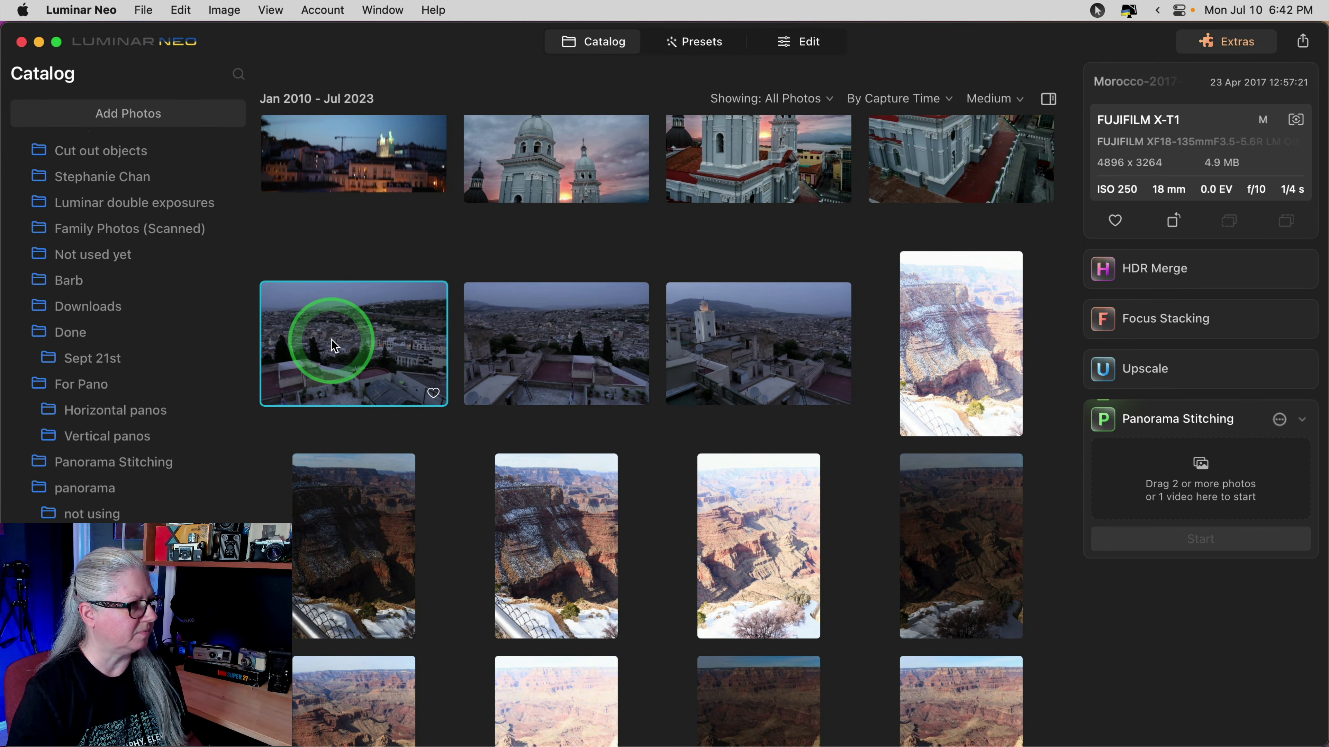
Step: View the first Morocco rooftop photo full size and step through the rest of the series
{"action": "double_click", "coordinate": [335, 345]}
{"action": "left_click", "coordinate": [329, 337]}
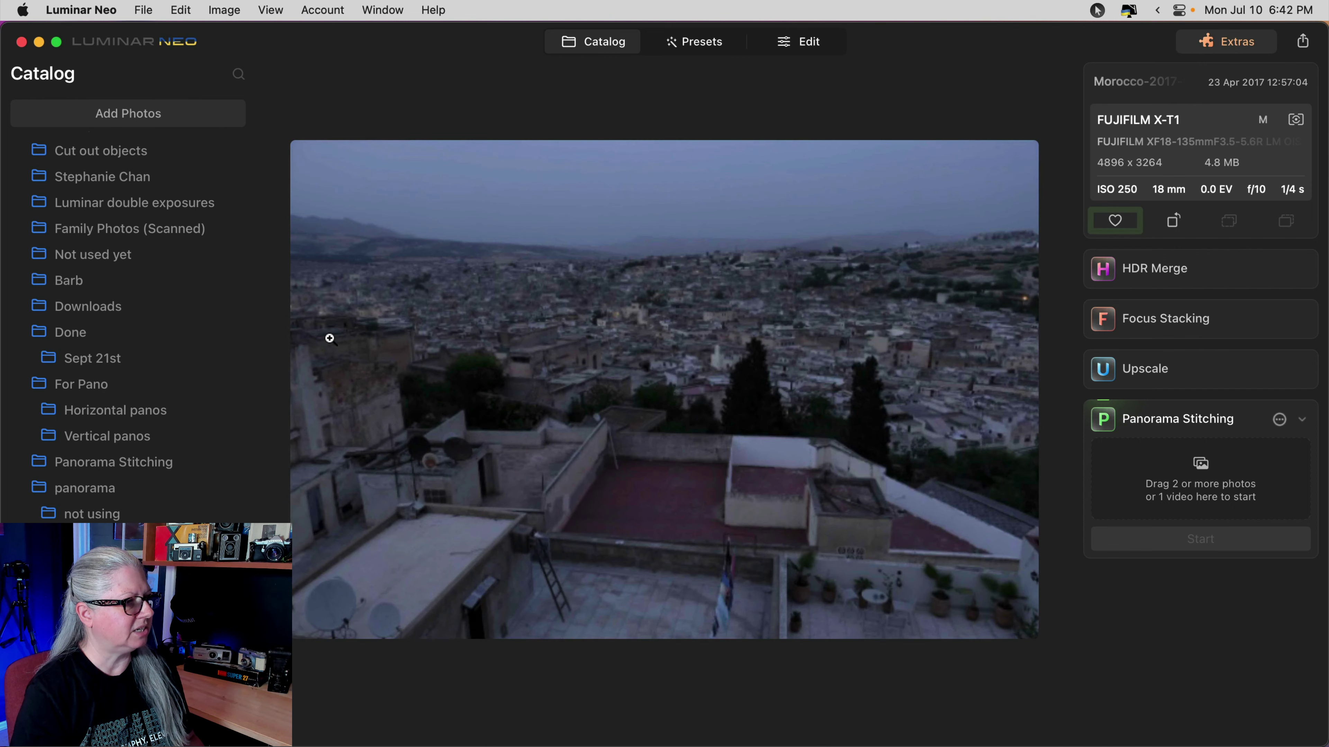
{"action": "left_click", "coordinate": [329, 338]}
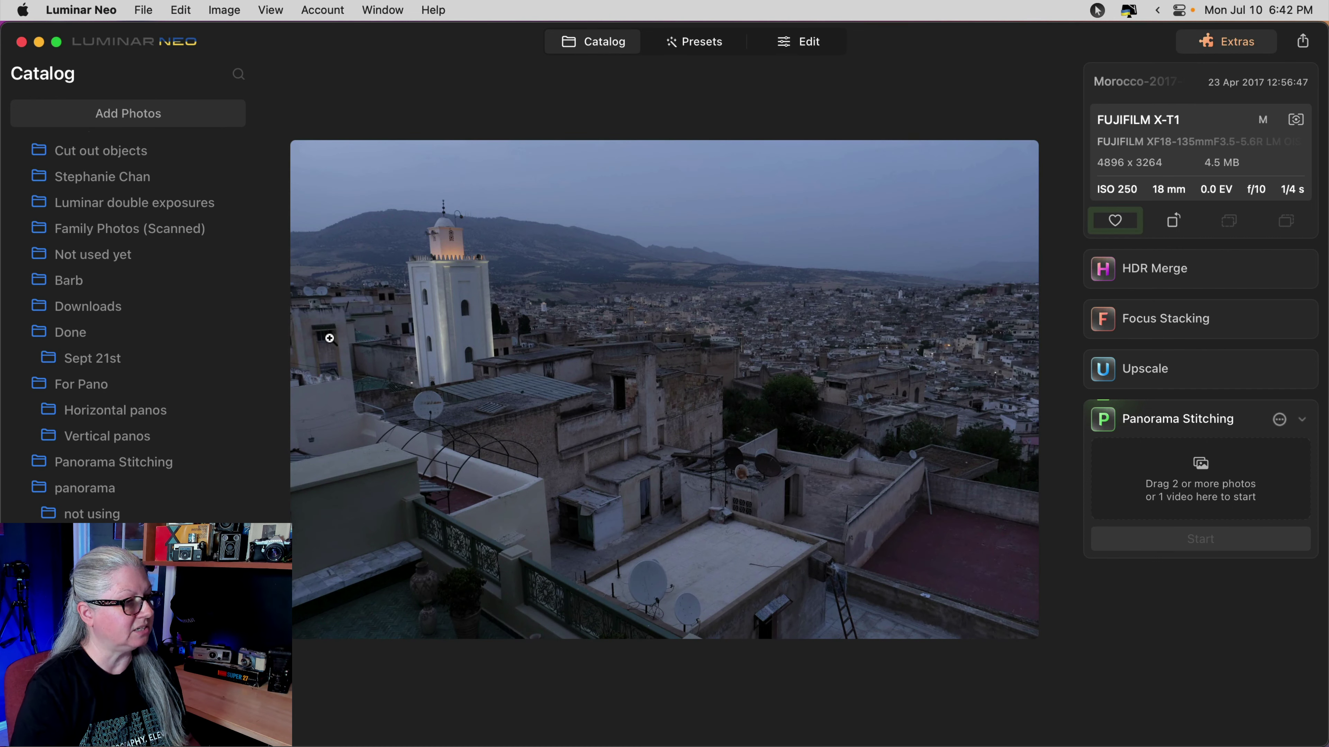
{"action": "left_click", "coordinate": [329, 338]}
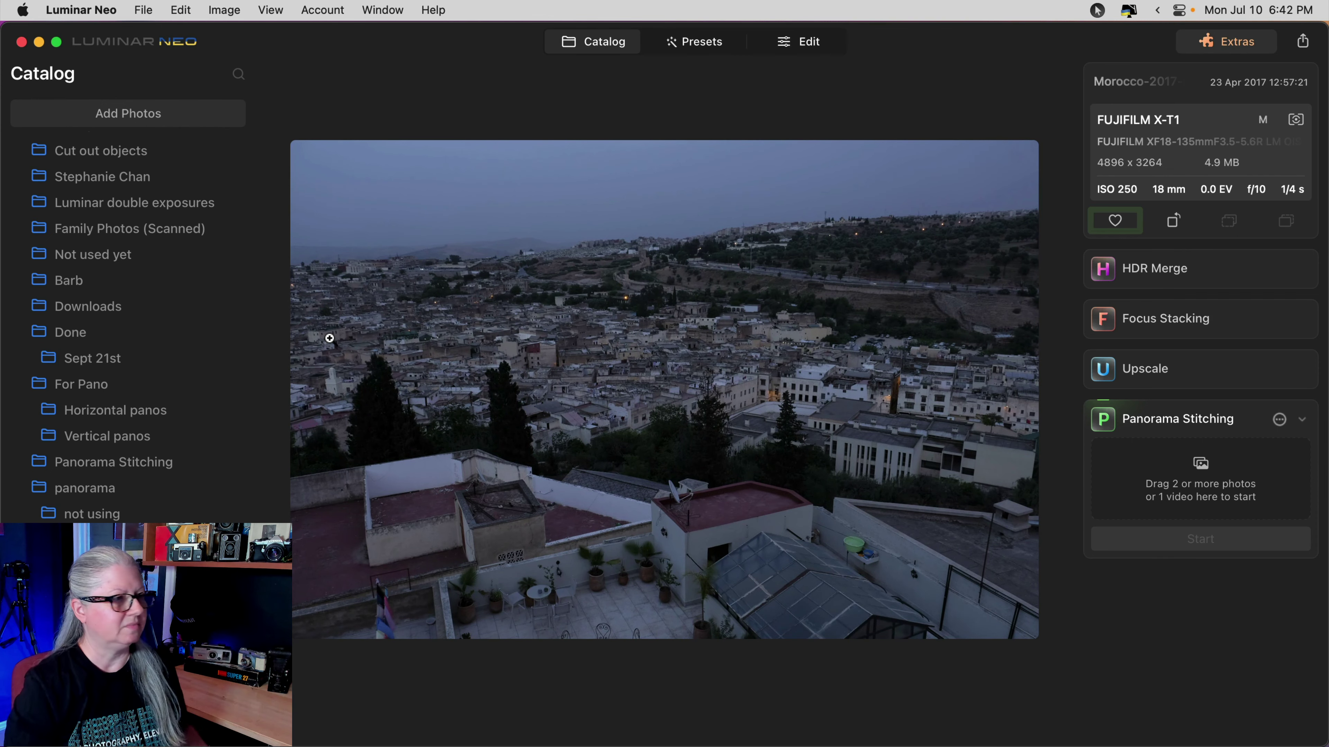
Step: Back in the grid, select the three Morocco rooftop photos and drop them onto Panorama Stitching
{"action": "key", "text": "g"}
{"action": "left_click", "coordinate": [734, 361], "text": "shift"}
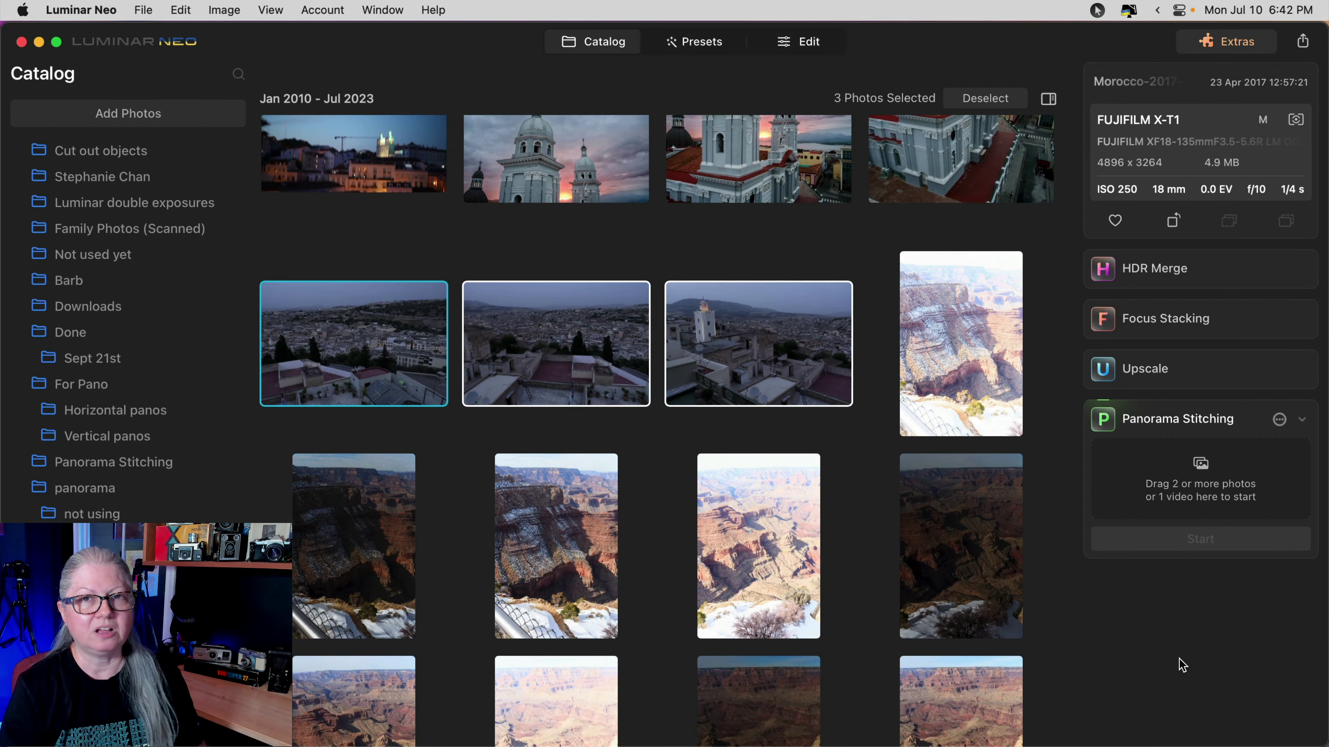
{"action": "left_click_drag", "start_coordinate": [707, 334], "coordinate": [1172, 468]}
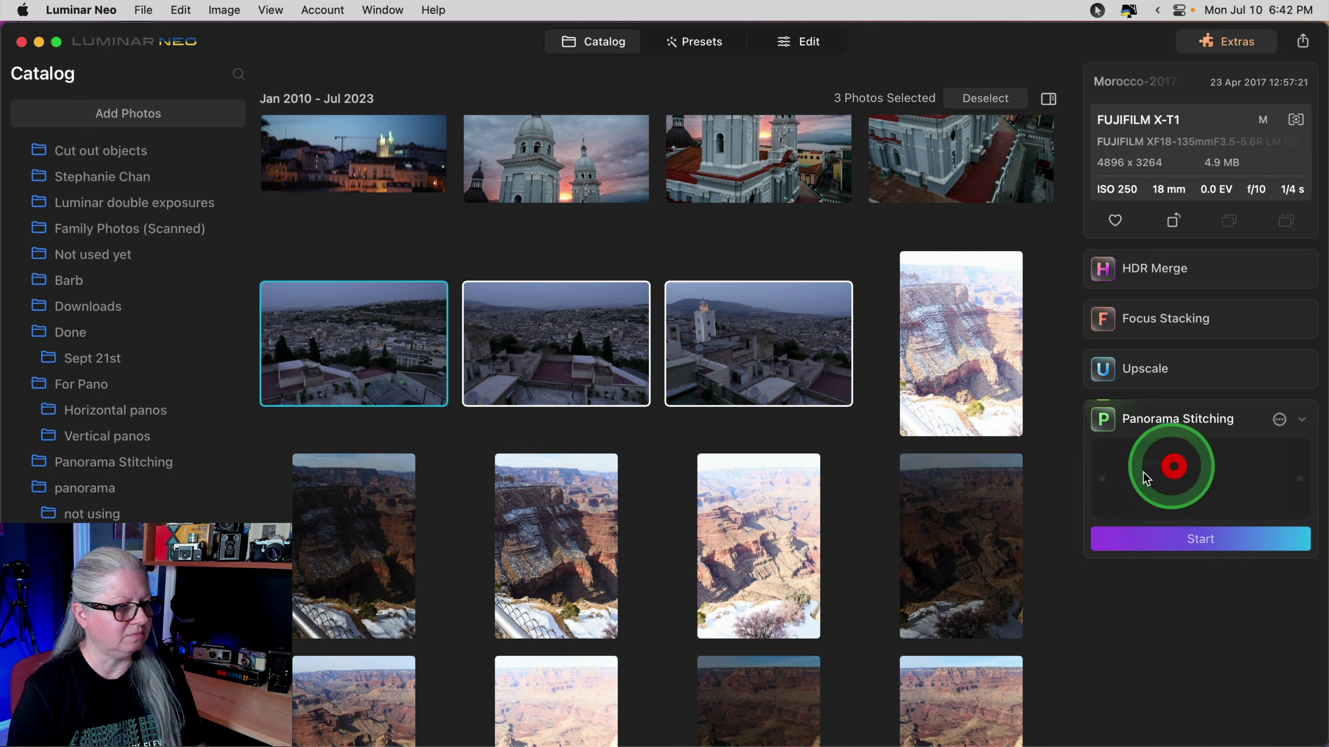
Step: Check the Panorama Stitching settings and start stitching the three photos
{"action": "left_click", "coordinate": [1279, 421]}
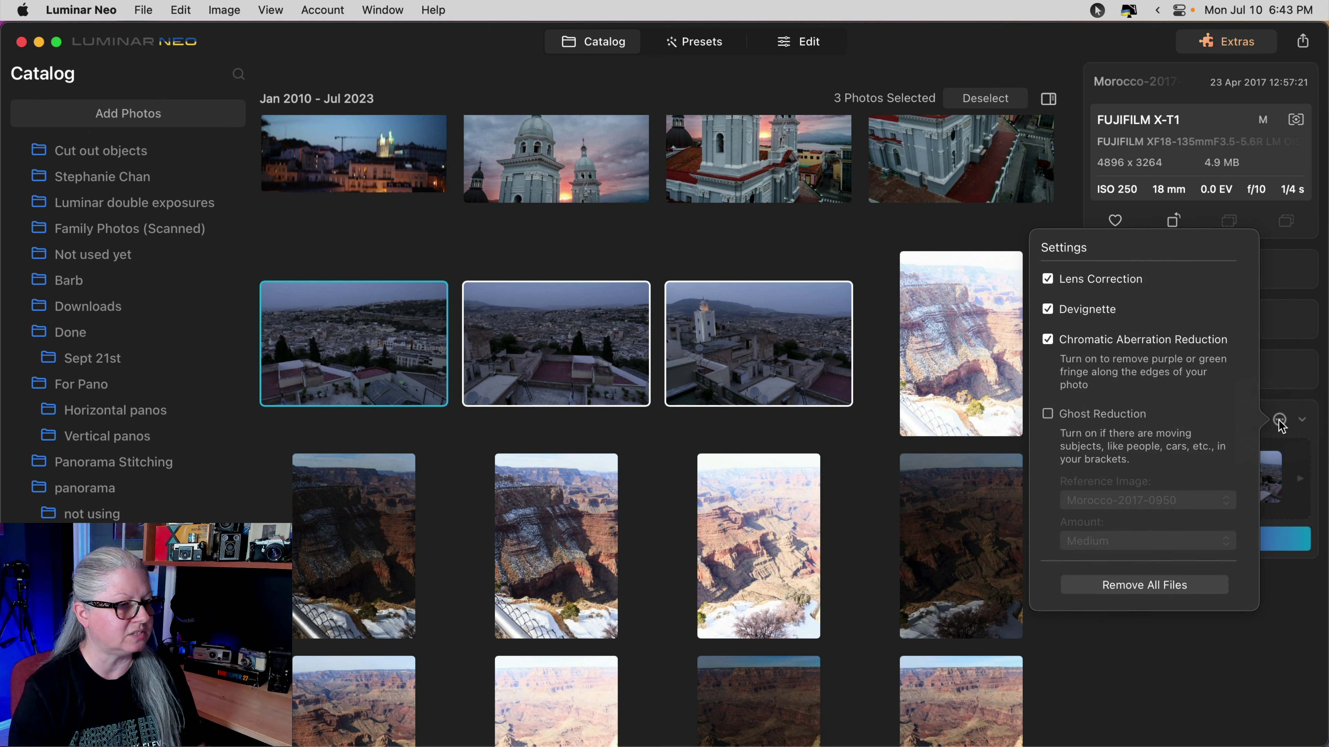
{"action": "left_click", "coordinate": [1278, 420]}
{"action": "left_click", "coordinate": [1195, 540]}
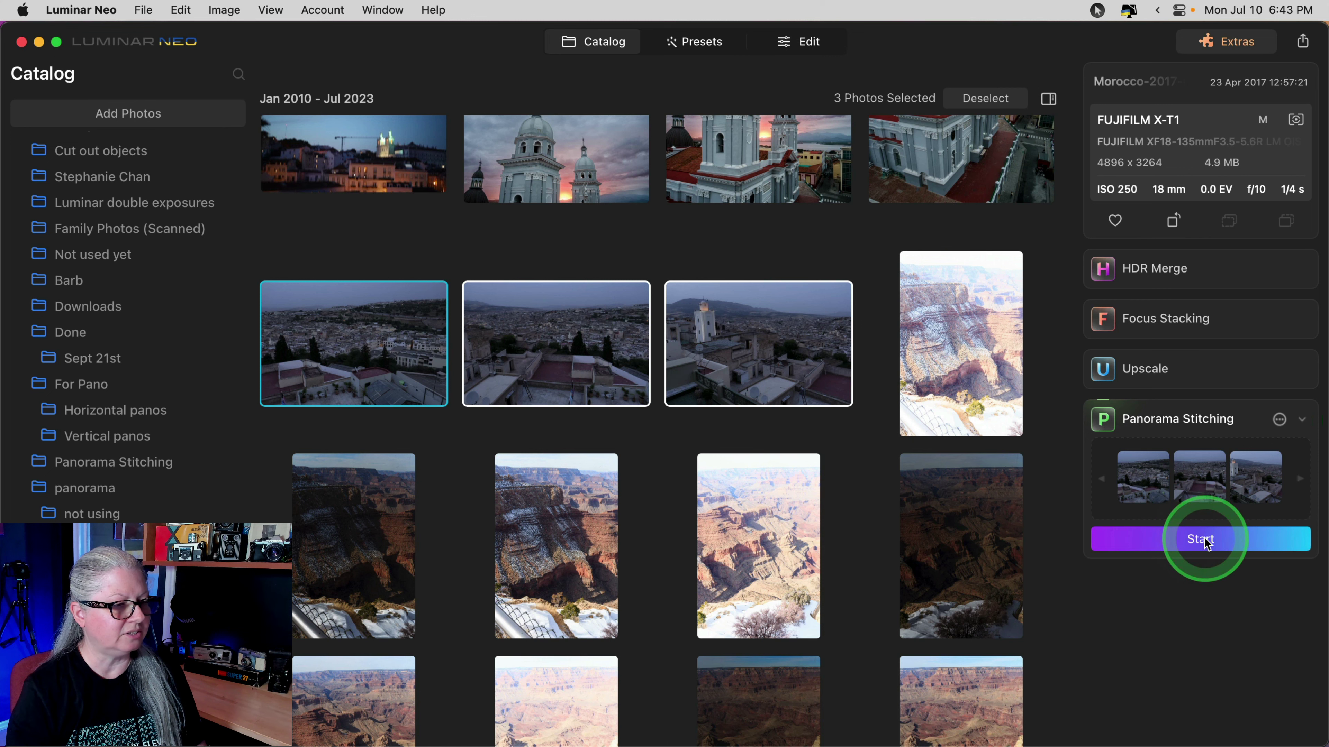
{"action": "left_click", "coordinate": [1206, 542]}
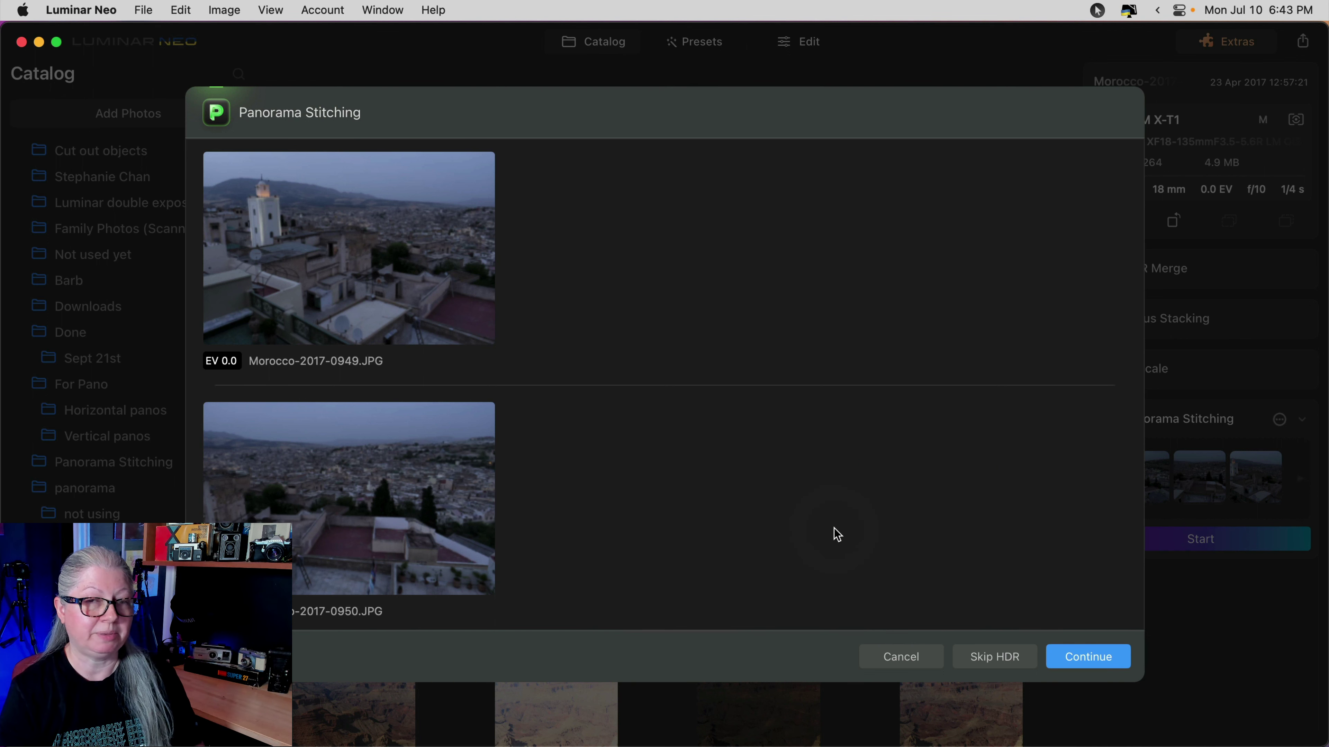
Step: Skip HDR merging, switch the projection from Spherical to Cylindrical, and drag to adjust perspective
{"action": "left_click", "coordinate": [996, 658]}
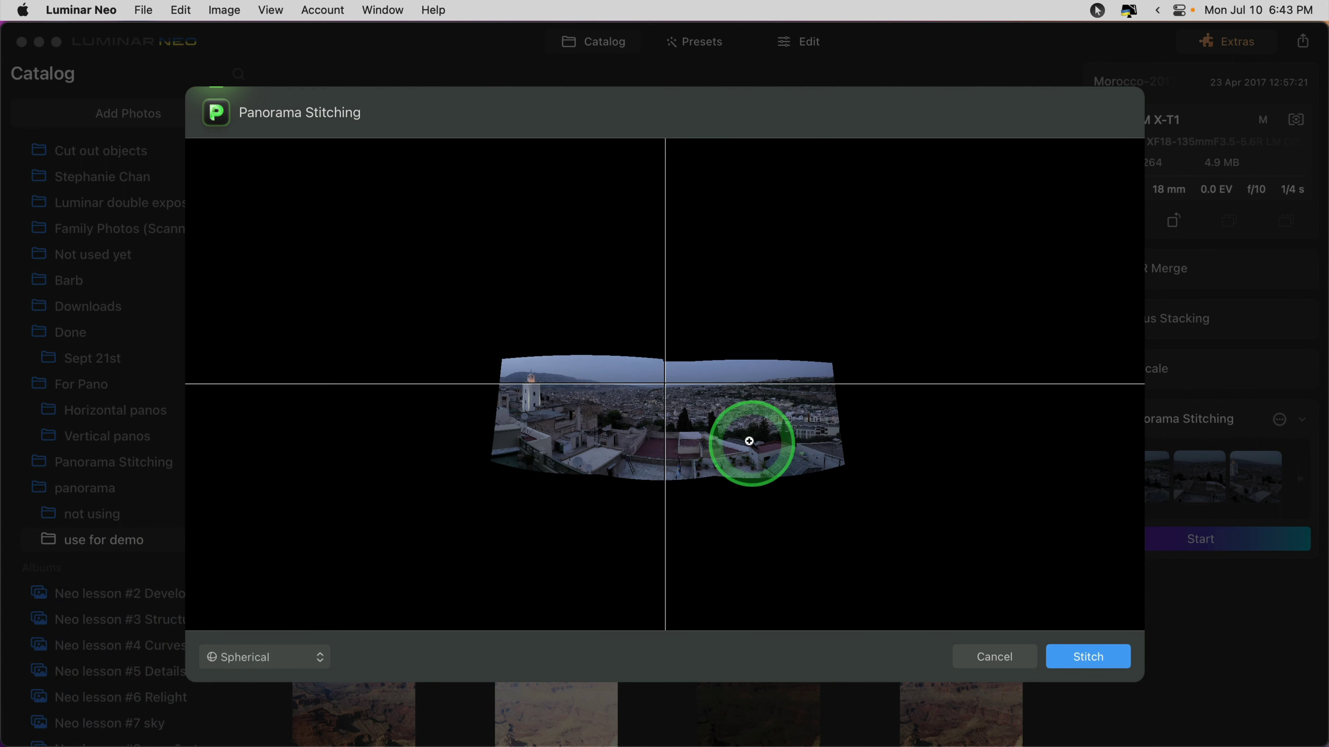
{"action": "left_click_drag", "start_coordinate": [750, 442], "coordinate": [746, 425]}
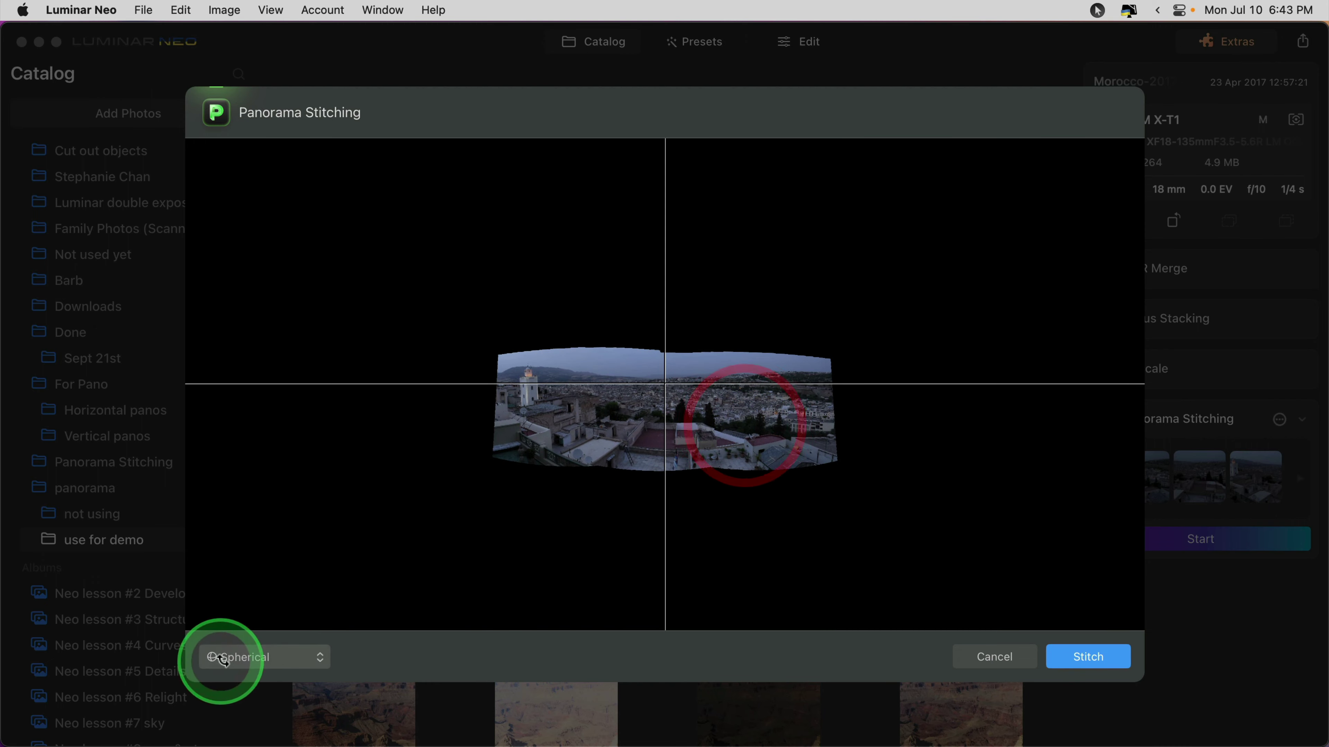
{"action": "left_click", "coordinate": [246, 656]}
{"action": "left_click", "coordinate": [258, 674]}
{"action": "left_click_drag", "start_coordinate": [654, 487], "coordinate": [755, 425]}
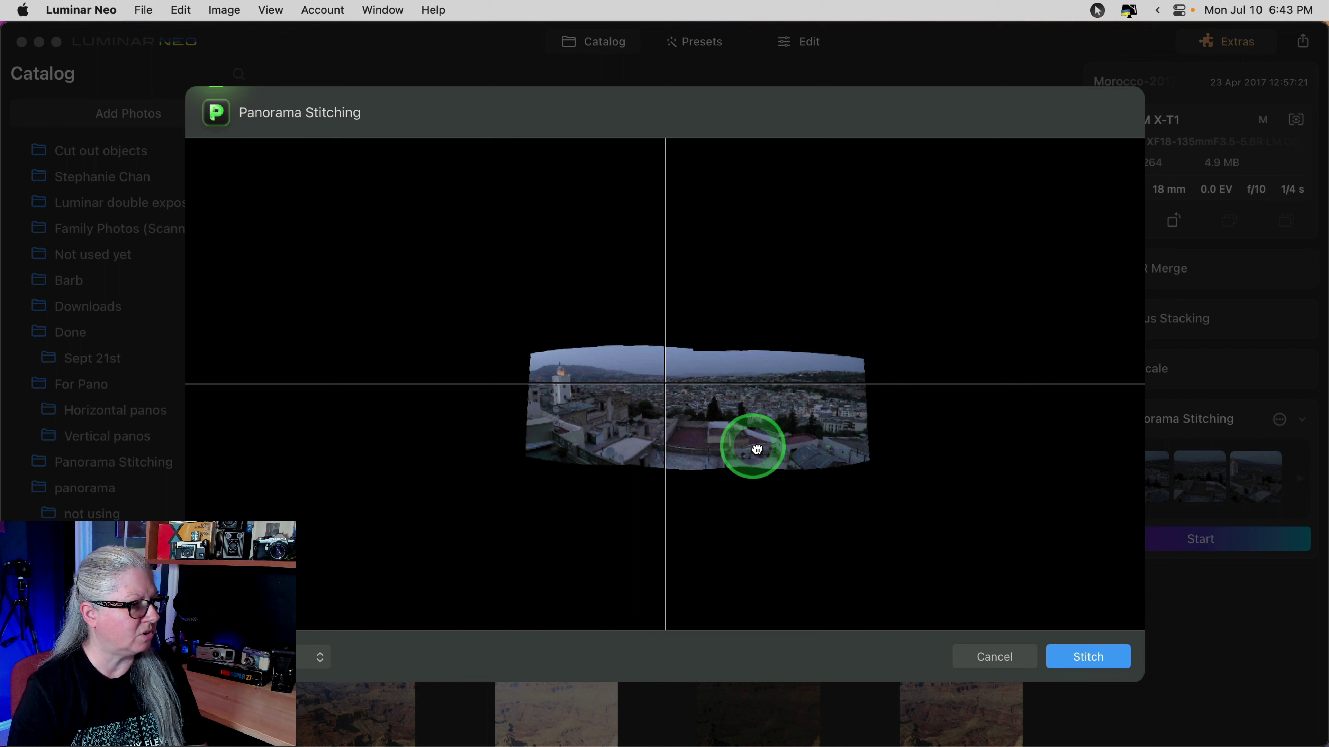
{"action": "left_click_drag", "start_coordinate": [806, 494], "coordinate": [772, 446]}
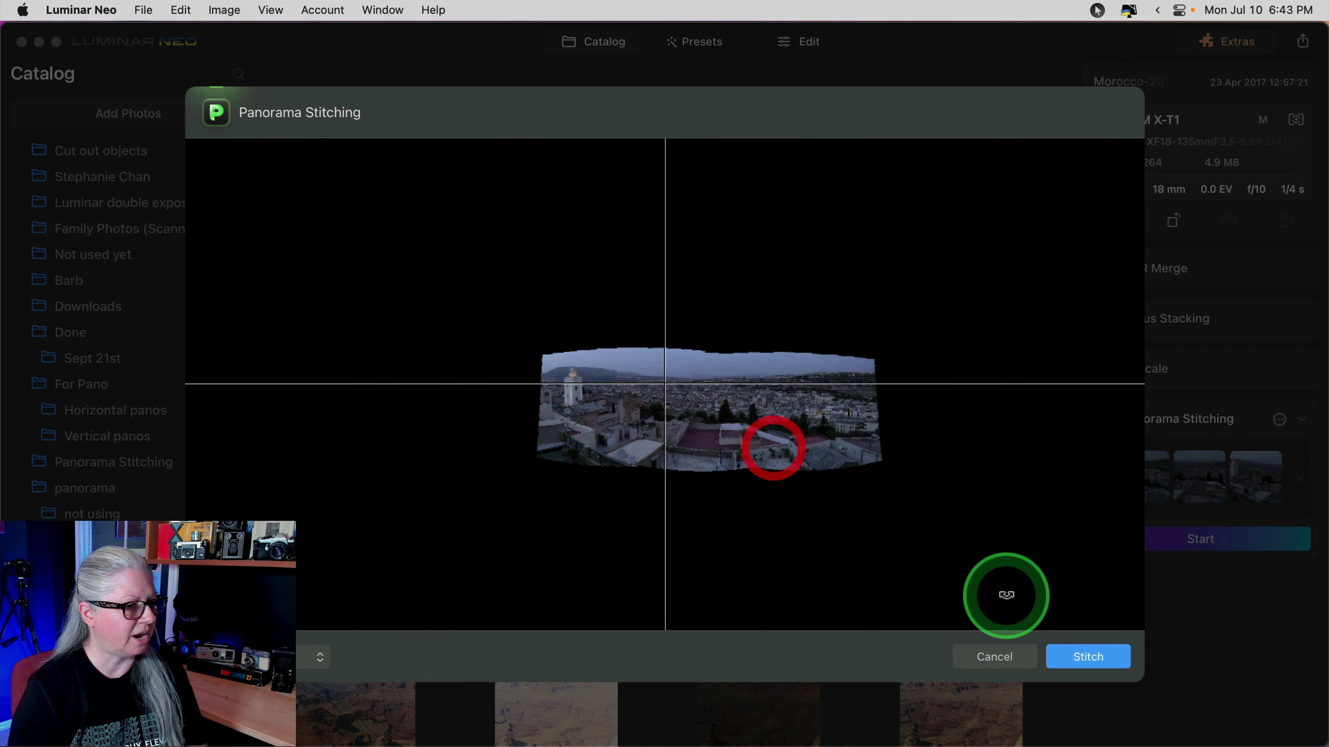
Step: Create the stitched panorama and trim its right, top, left and bottom crop edges, leveling slightly
{"action": "left_click", "coordinate": [1089, 657]}
{"action": "left_click", "coordinate": [940, 602]}
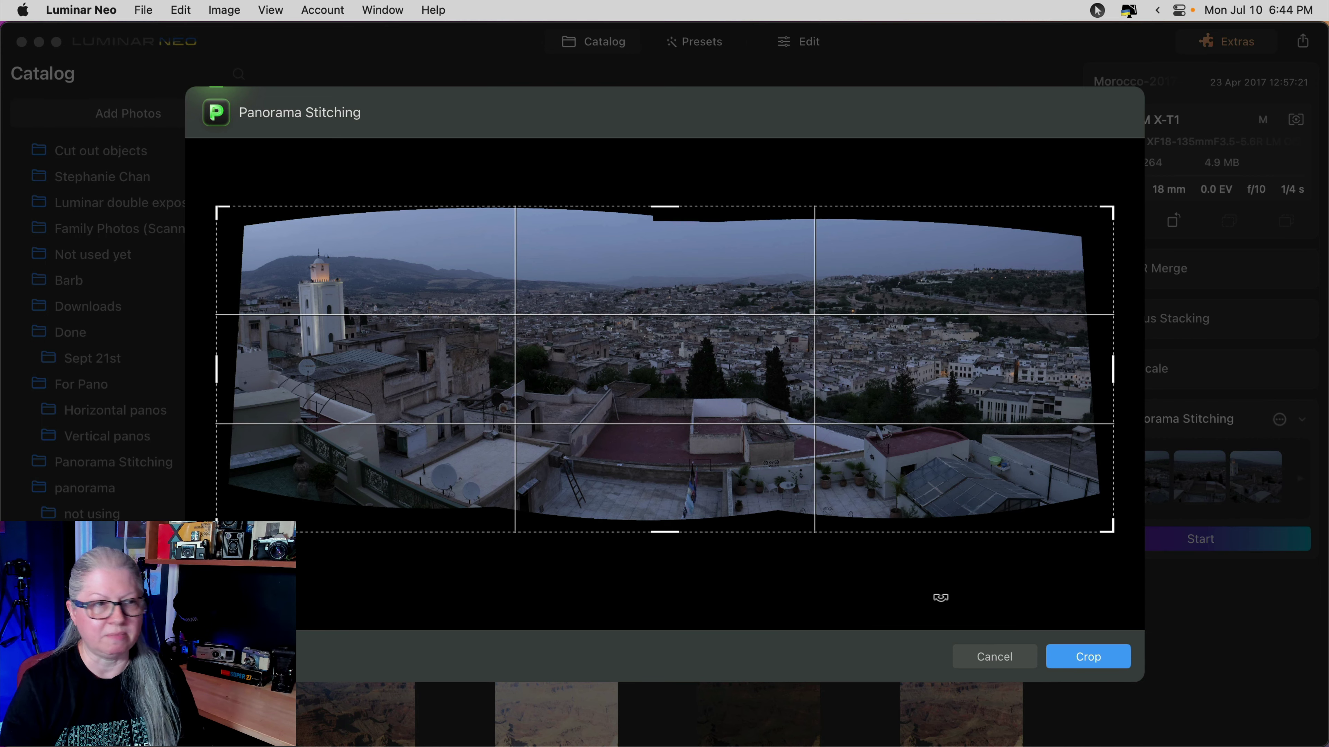
{"action": "left_click_drag", "start_coordinate": [1112, 369], "coordinate": [1077, 359]}
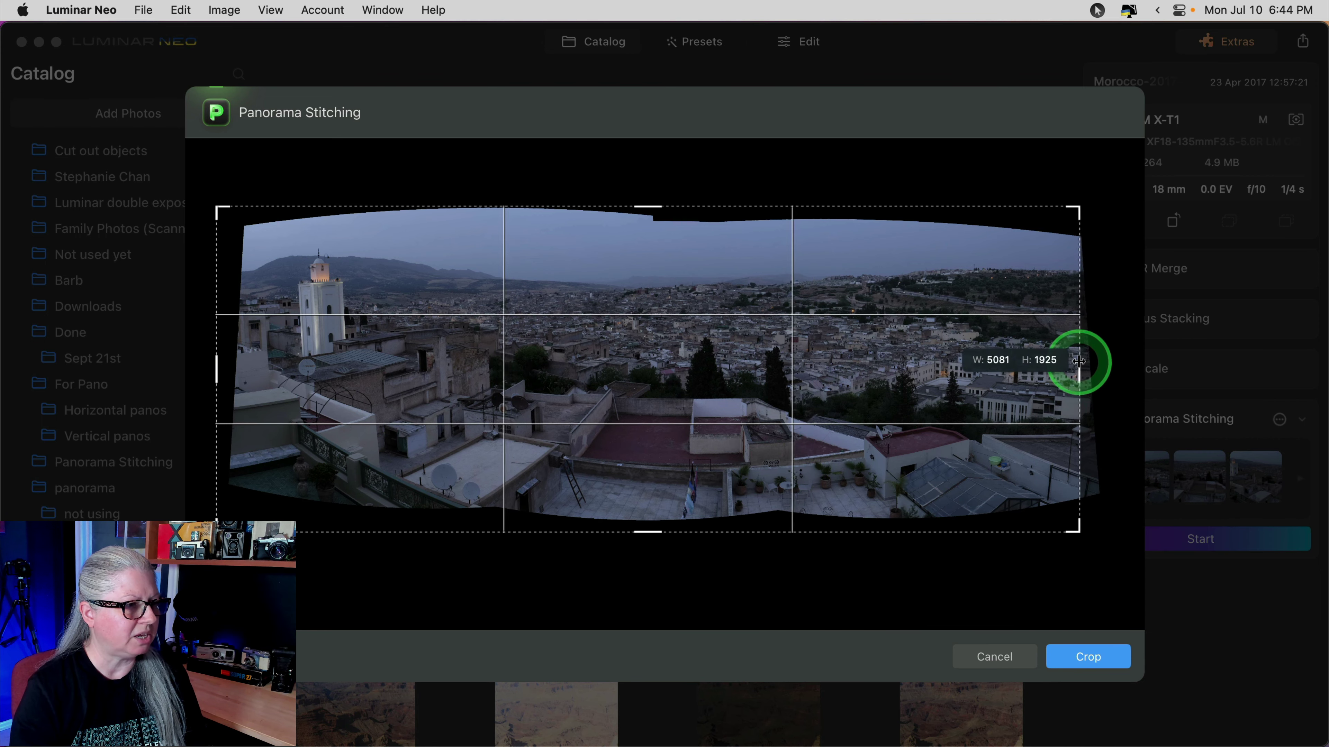
{"action": "left_click_drag", "start_coordinate": [664, 205], "coordinate": [664, 237]}
{"action": "left_click_drag", "start_coordinate": [238, 348], "coordinate": [263, 359]}
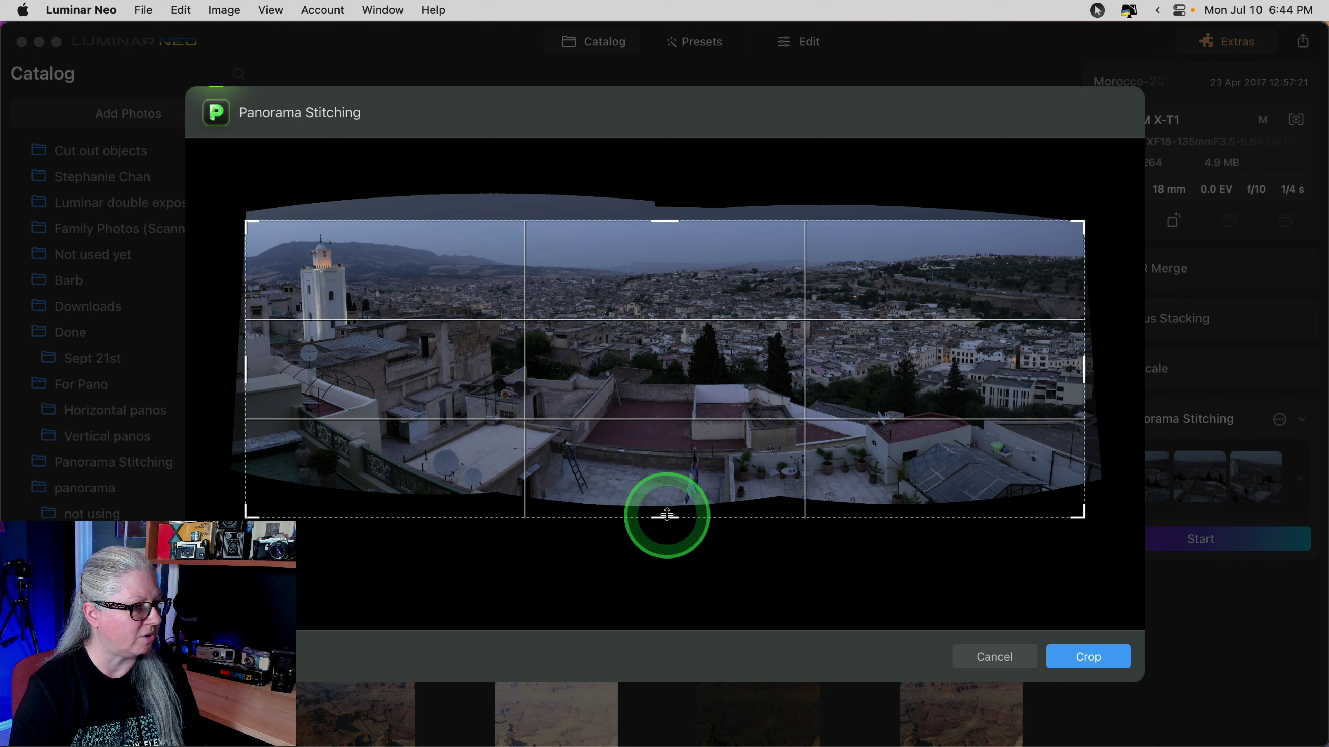
{"action": "left_click_drag", "start_coordinate": [664, 518], "coordinate": [667, 482]}
{"action": "left_click_drag", "start_coordinate": [1112, 225], "coordinate": [1115, 228]}
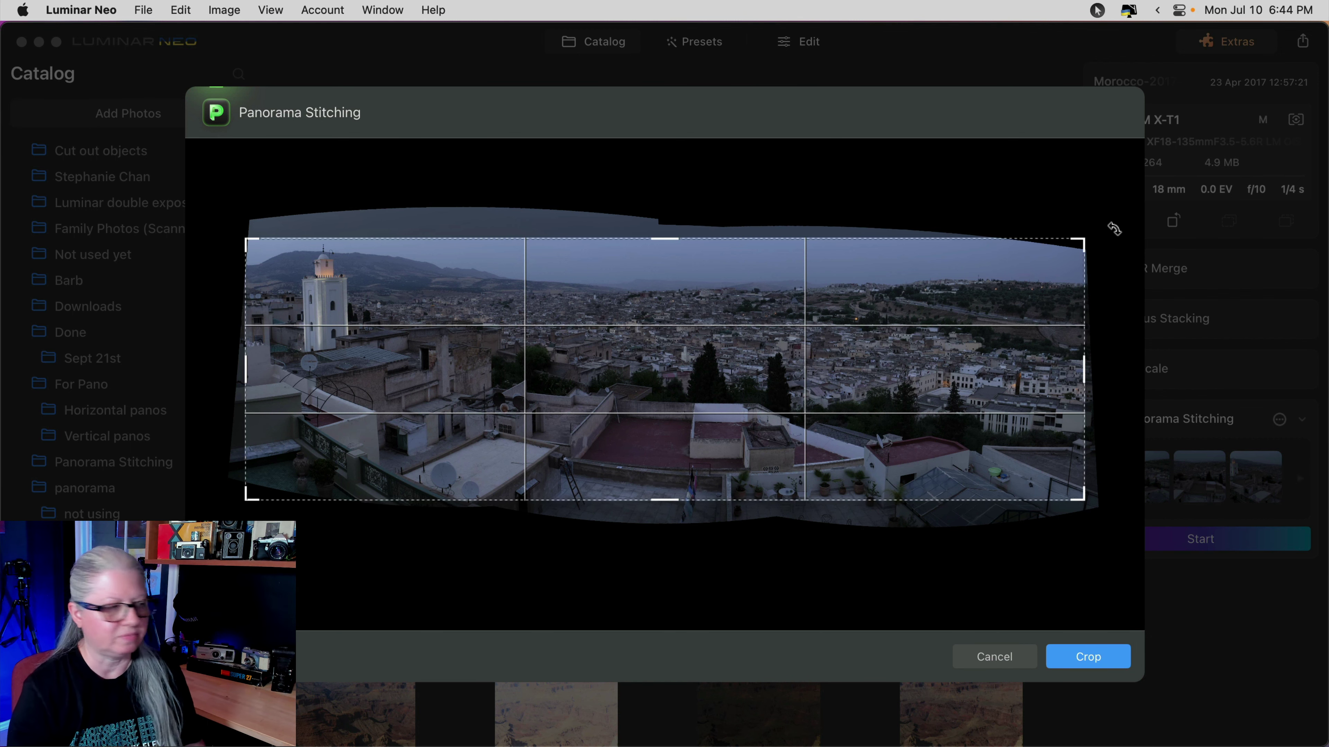
Step: Refine the crop's lower-left corner and top edge, apply the crop, and save the panorama
{"action": "left_click", "coordinate": [679, 385]}
{"action": "left_click", "coordinate": [238, 509]}
{"action": "mouse_move", "coordinate": [247, 496]}
{"action": "left_mouse_down"}
{"action": "mouse_move", "coordinate": [247, 478]}
{"action": "mouse_move", "coordinate": [267, 476]}
{"action": "mouse_move", "coordinate": [238, 477]}
{"action": "mouse_move", "coordinate": [254, 480]}
{"action": "left_mouse_up"}
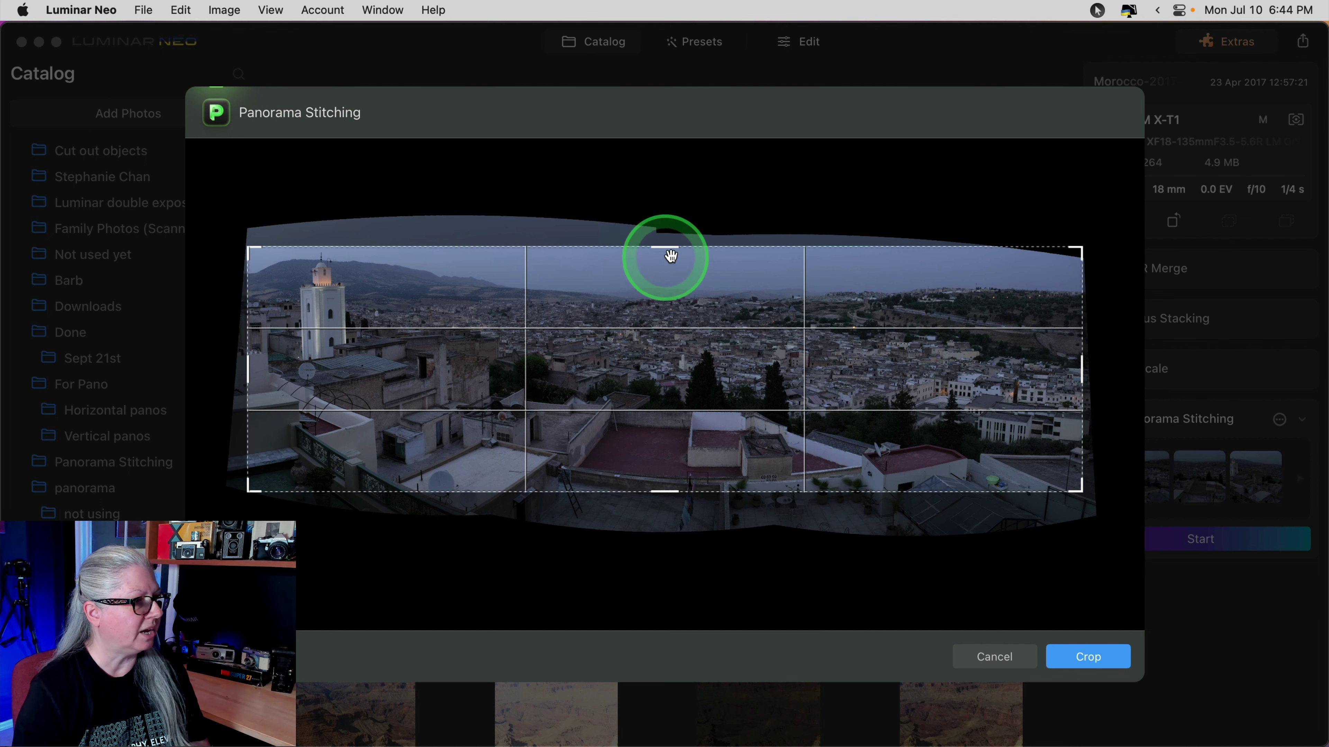
{"action": "left_click_drag", "start_coordinate": [664, 248], "coordinate": [664, 241]}
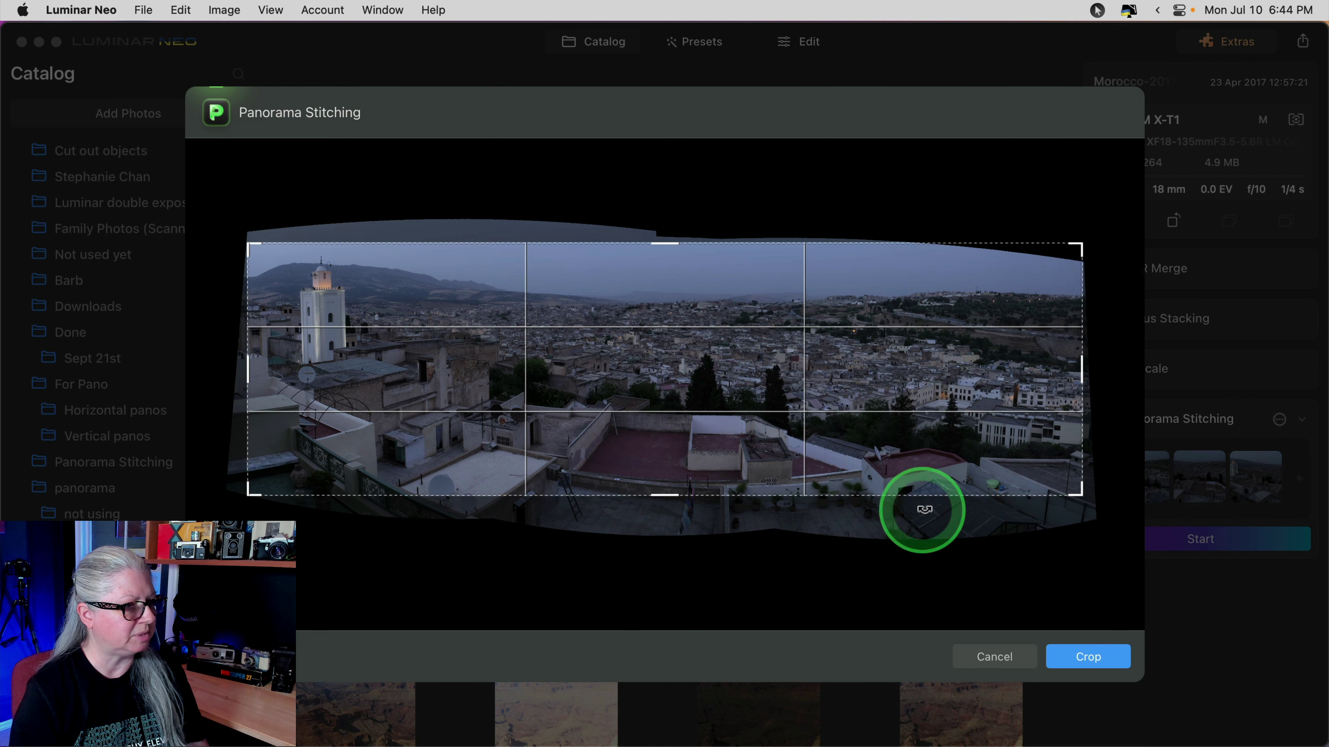
{"action": "left_click", "coordinate": [1091, 658]}
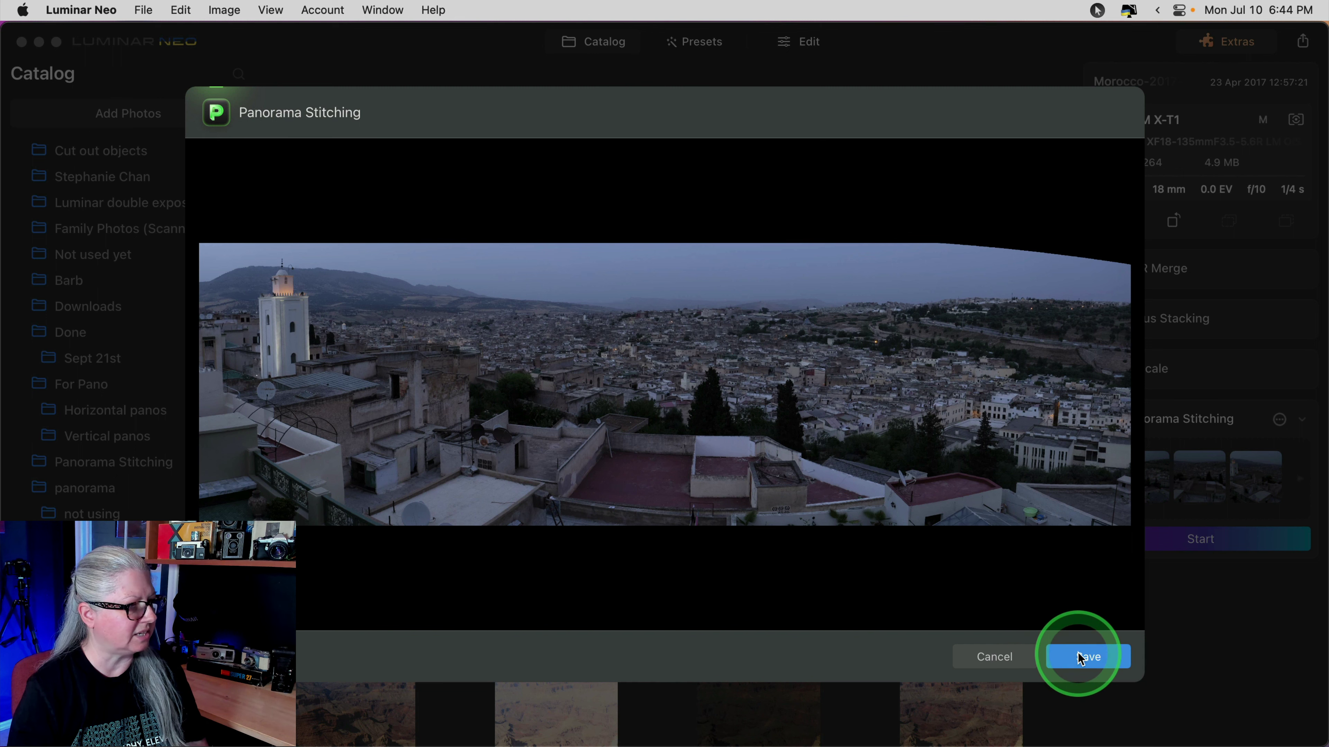
{"action": "left_click", "coordinate": [1081, 658]}
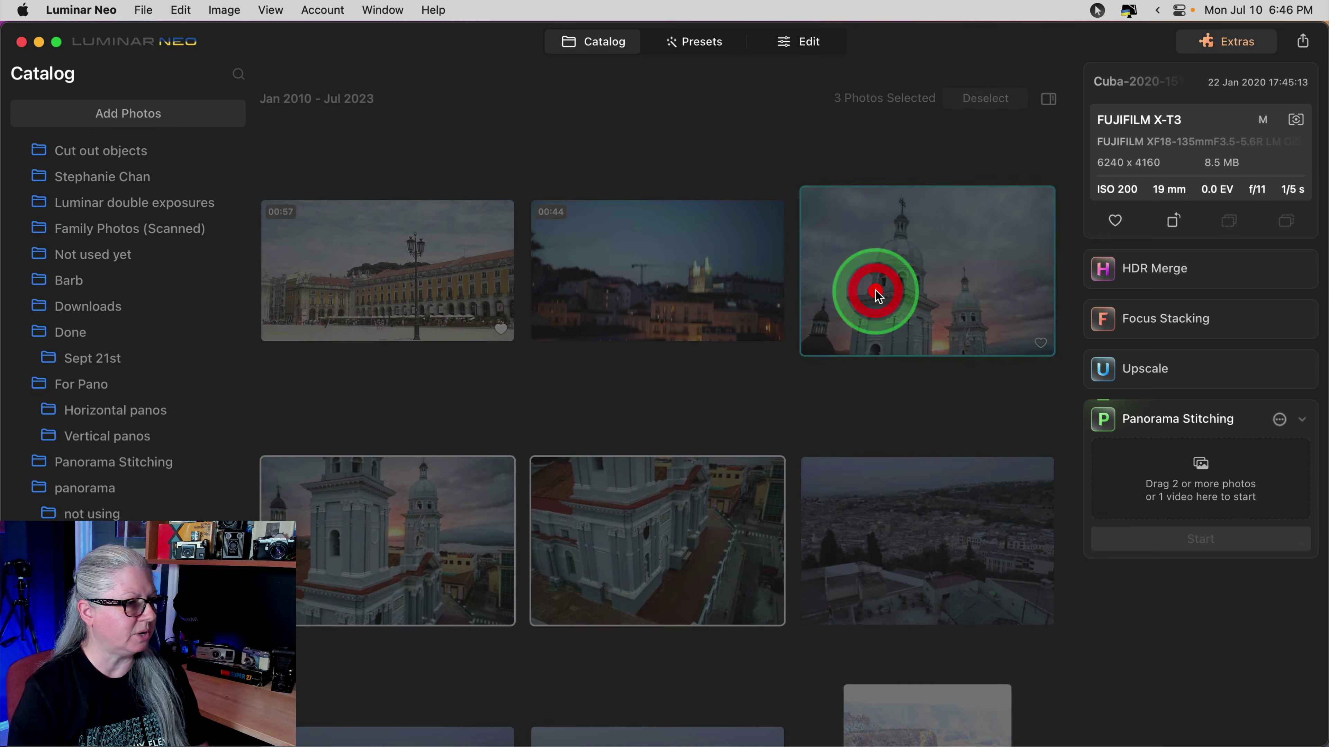
Step: Step back through the Cuba church photos, then return to the catalog grid
{"action": "key", "text": "Left"}
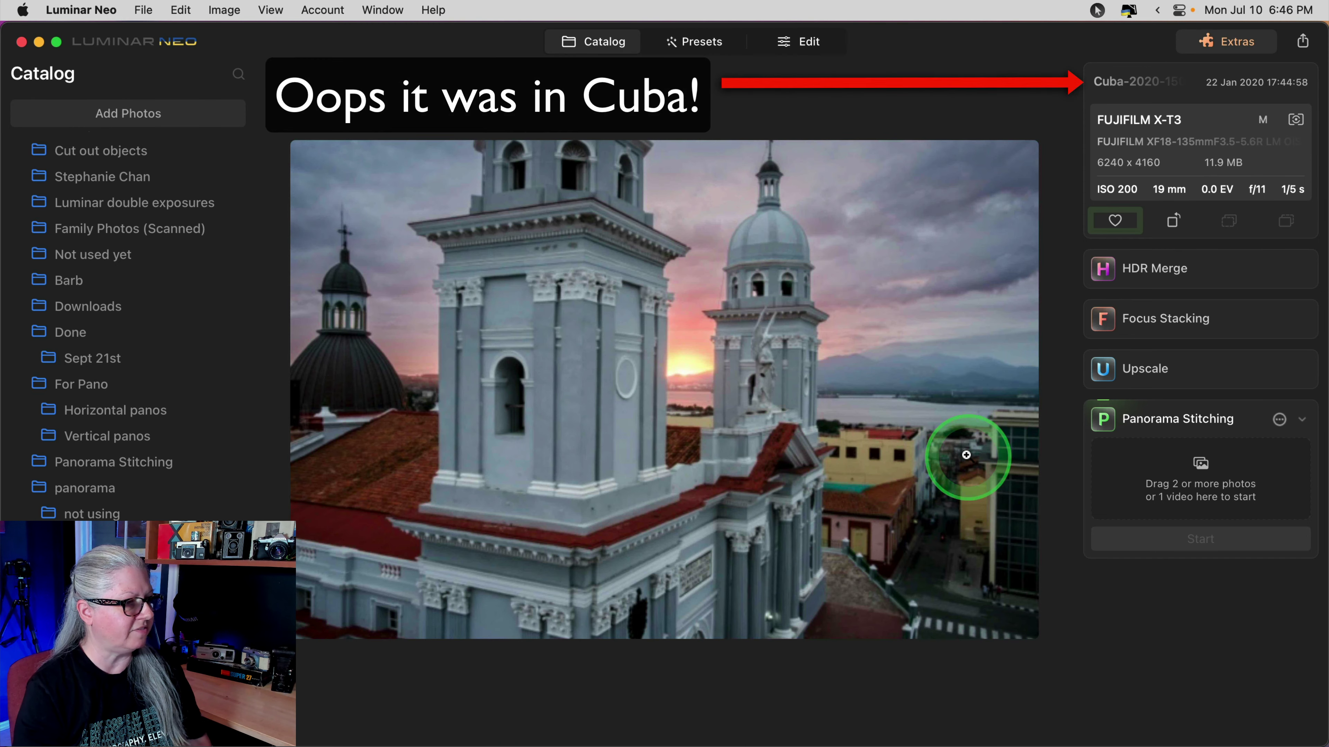
{"action": "key", "text": "Left"}
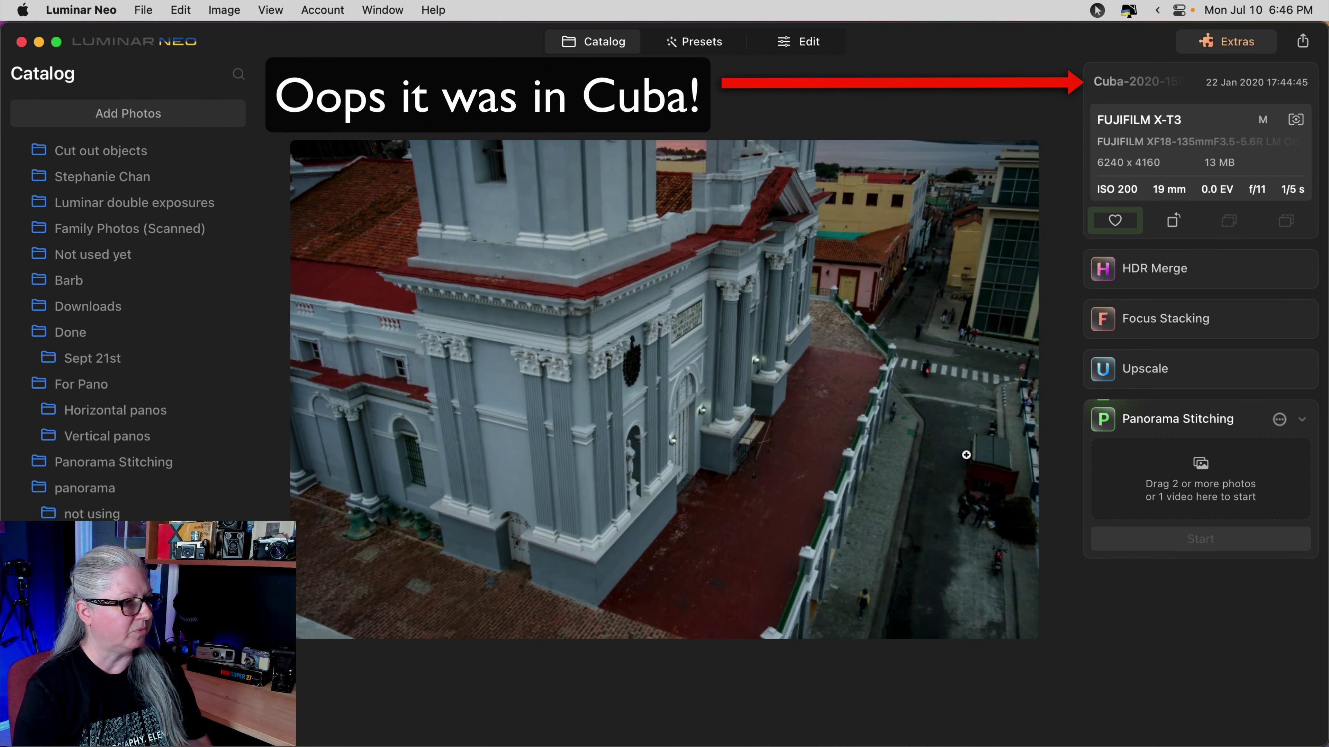
{"action": "key", "text": "Left"}
{"action": "key", "text": "Left"}
{"action": "double_click", "coordinate": [971, 462]}
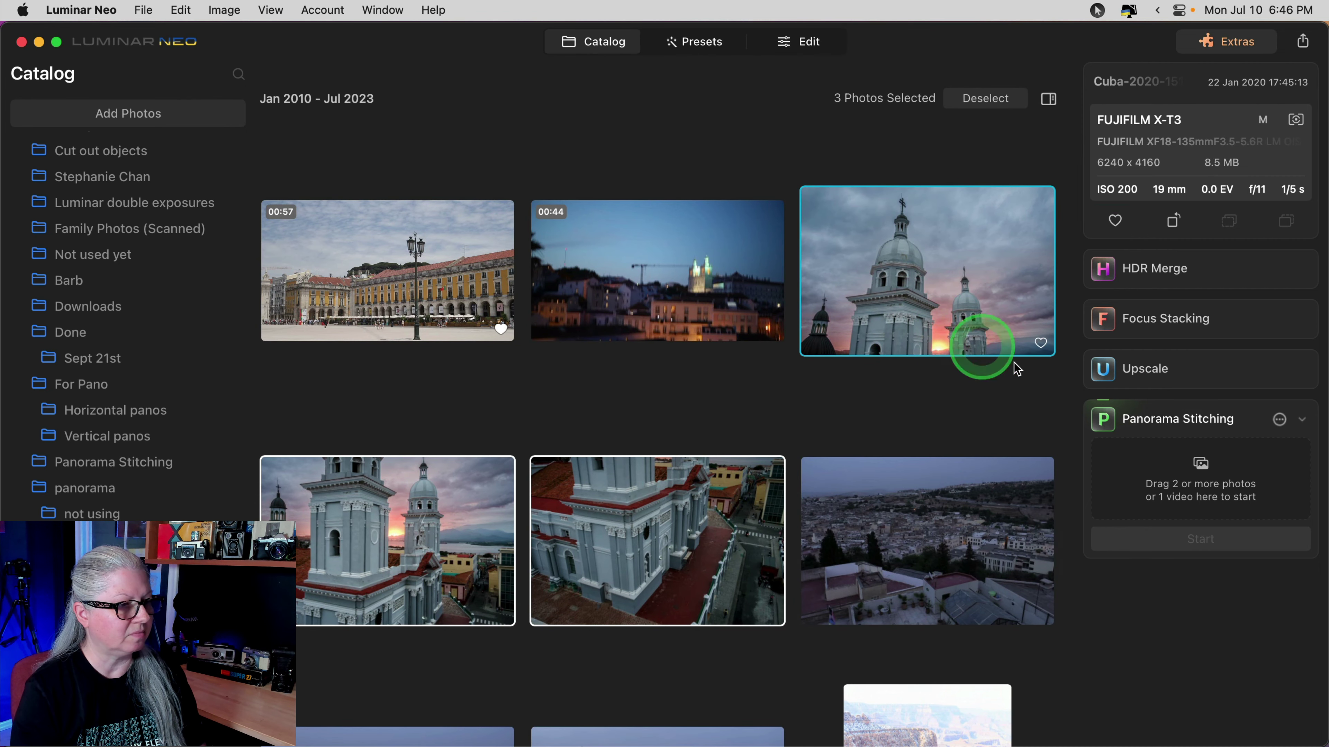
Step: Load the three church photos into Panorama Stitching, start it, and skip HDR merging
{"action": "left_click_drag", "start_coordinate": [1016, 368], "coordinate": [1180, 475]}
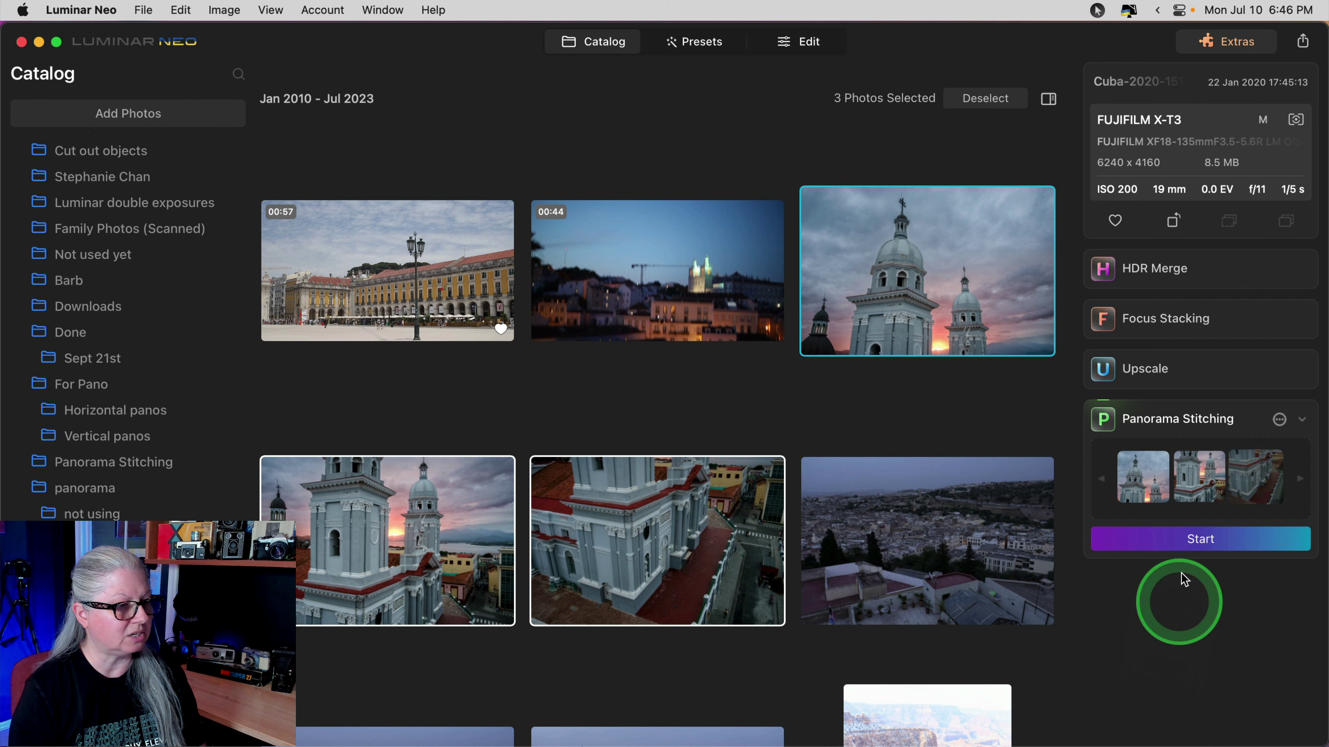
{"action": "left_click", "coordinate": [1199, 539]}
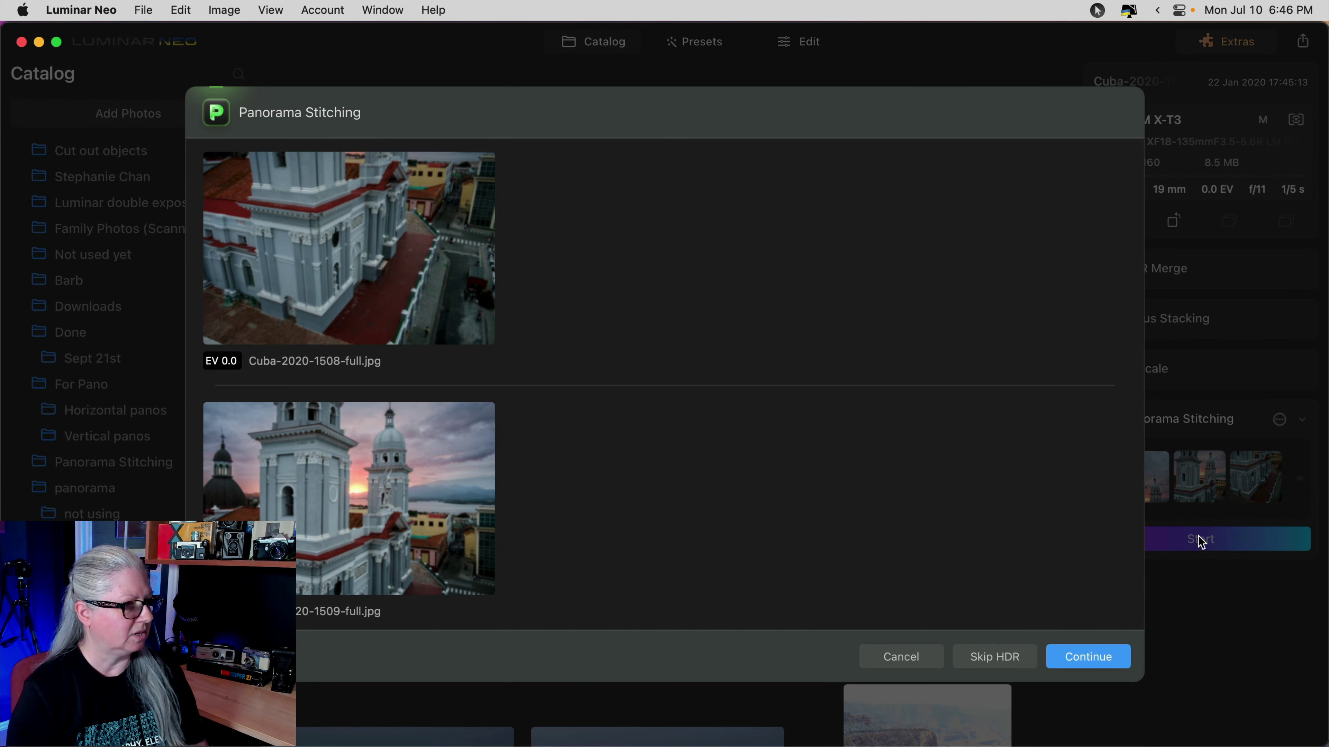
{"action": "left_click", "coordinate": [986, 655]}
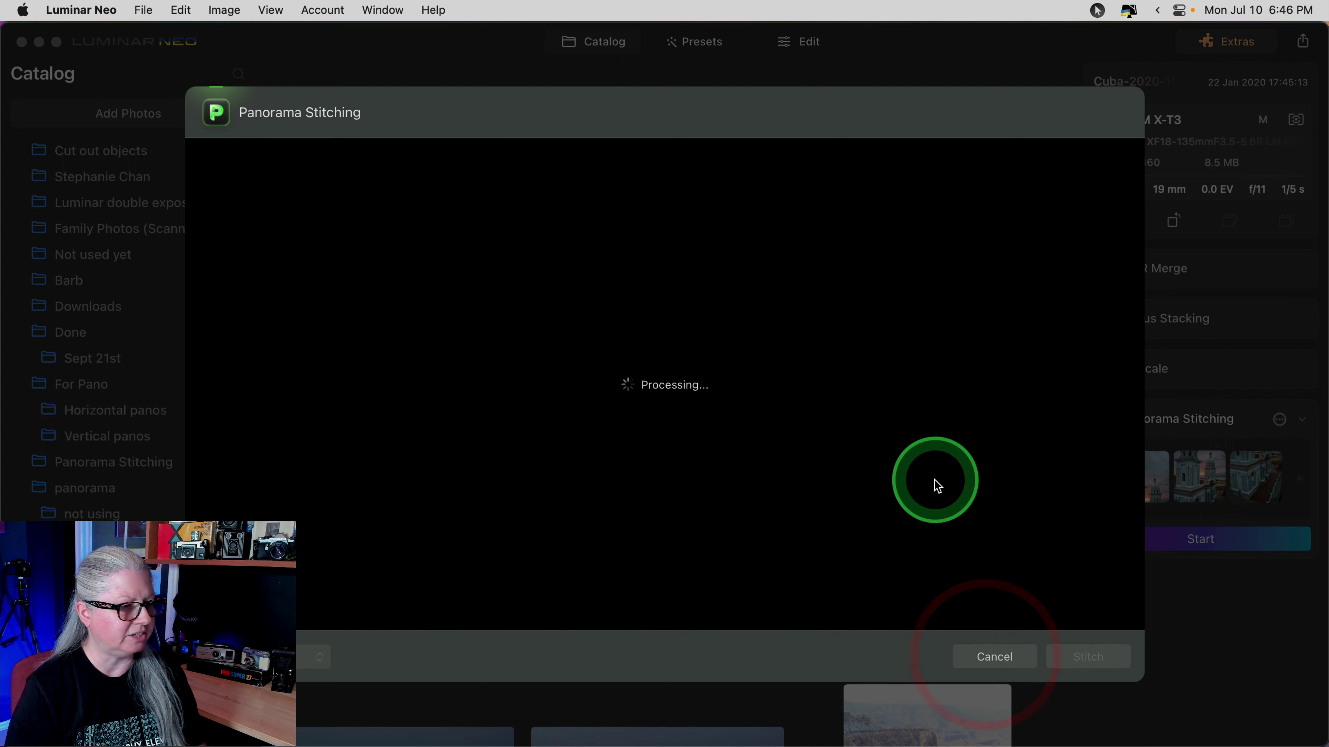
{"action": "left_click", "coordinate": [880, 527]}
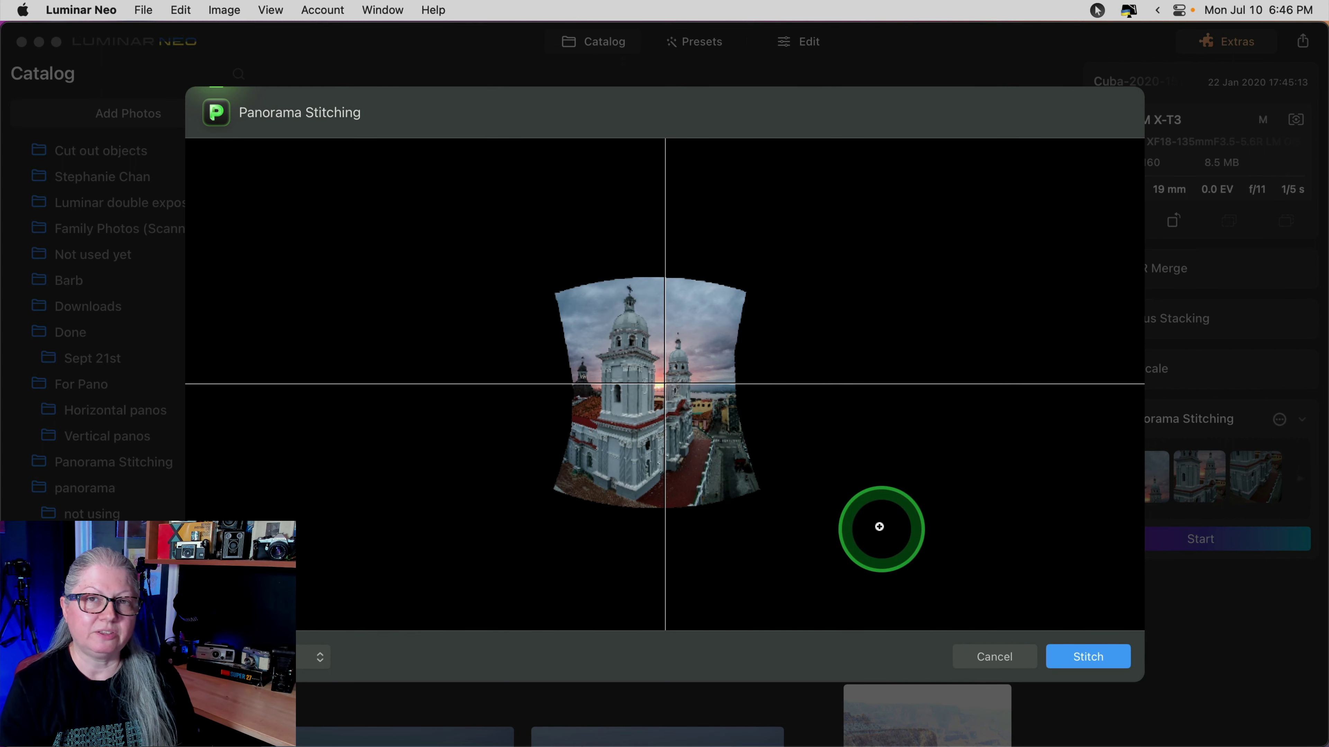
Step: Stitch the church panorama and crop its right, left and bottom edges to about 1299 × 1829
{"action": "left_click", "coordinate": [1084, 659]}
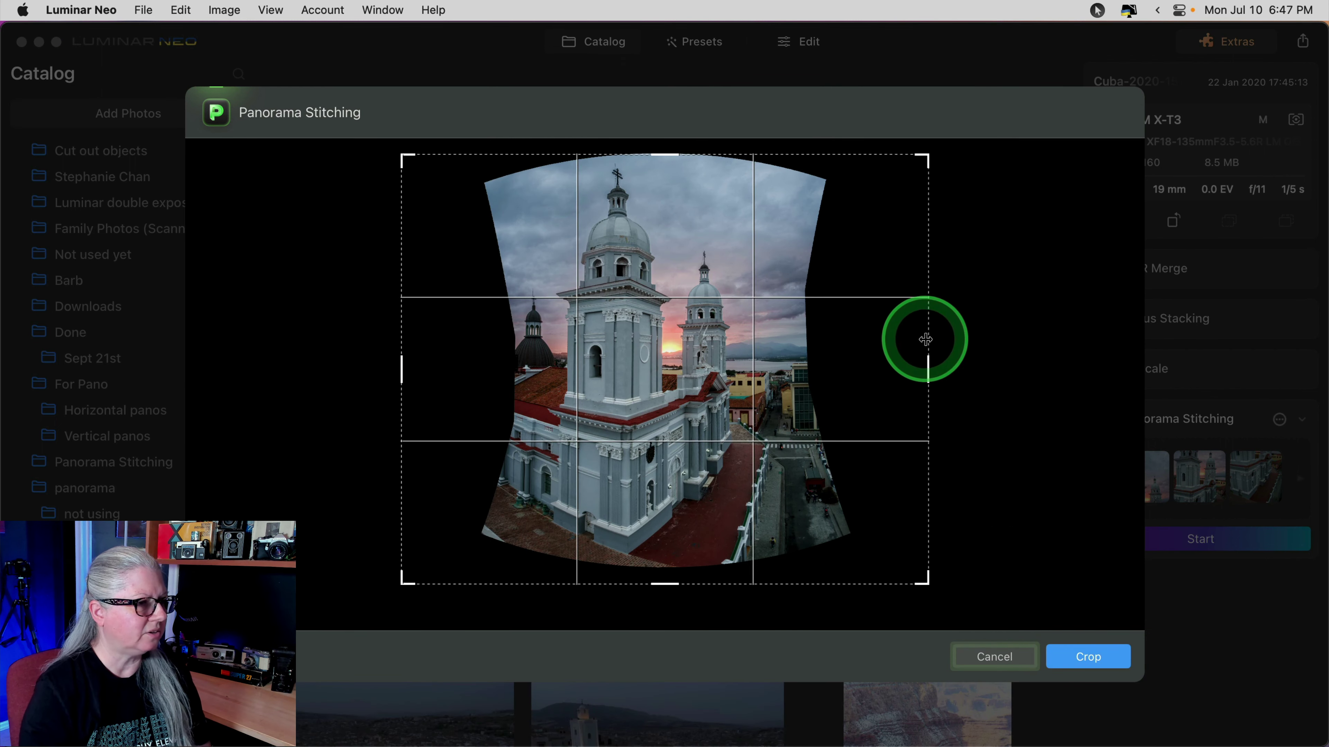
{"action": "left_click_drag", "start_coordinate": [927, 359], "coordinate": [803, 359]}
{"action": "left_click_drag", "start_coordinate": [464, 371], "coordinate": [575, 375]}
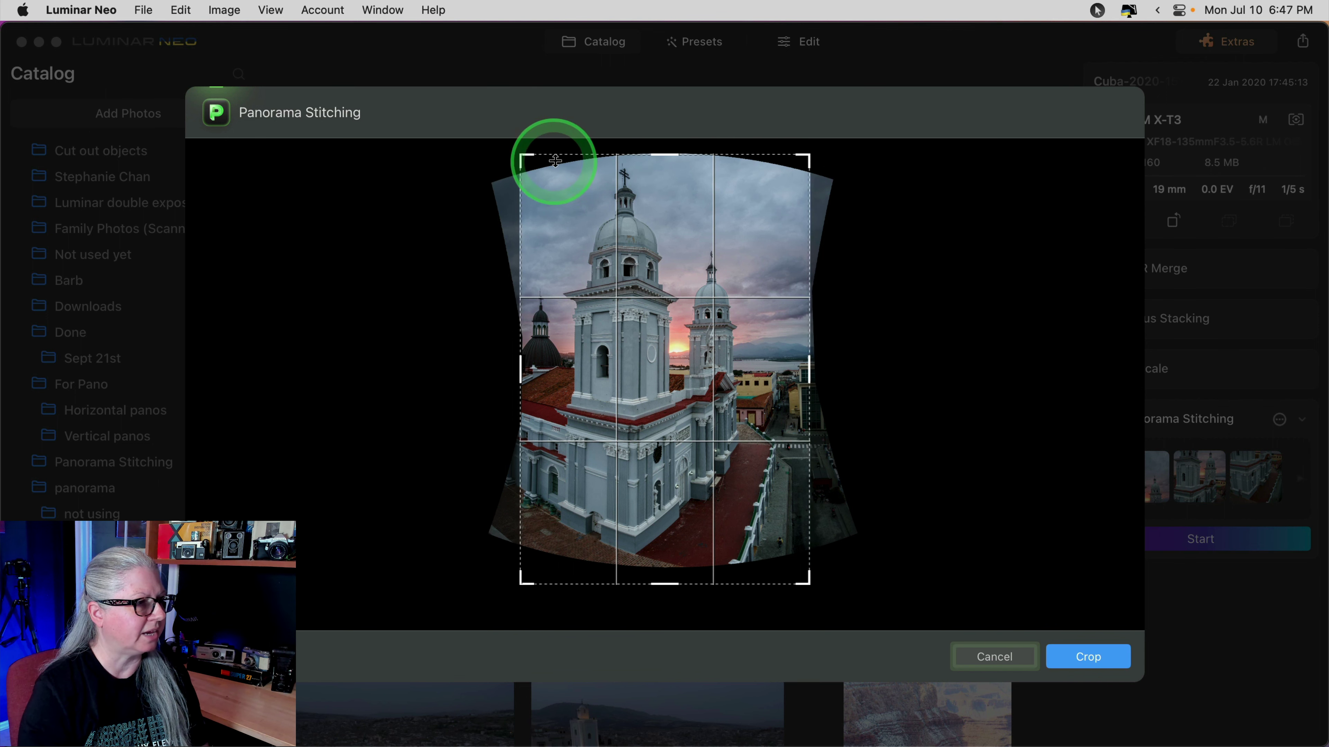
{"action": "left_click_drag", "start_coordinate": [660, 580], "coordinate": [666, 560]}
{"action": "left_click", "coordinate": [1088, 656]}
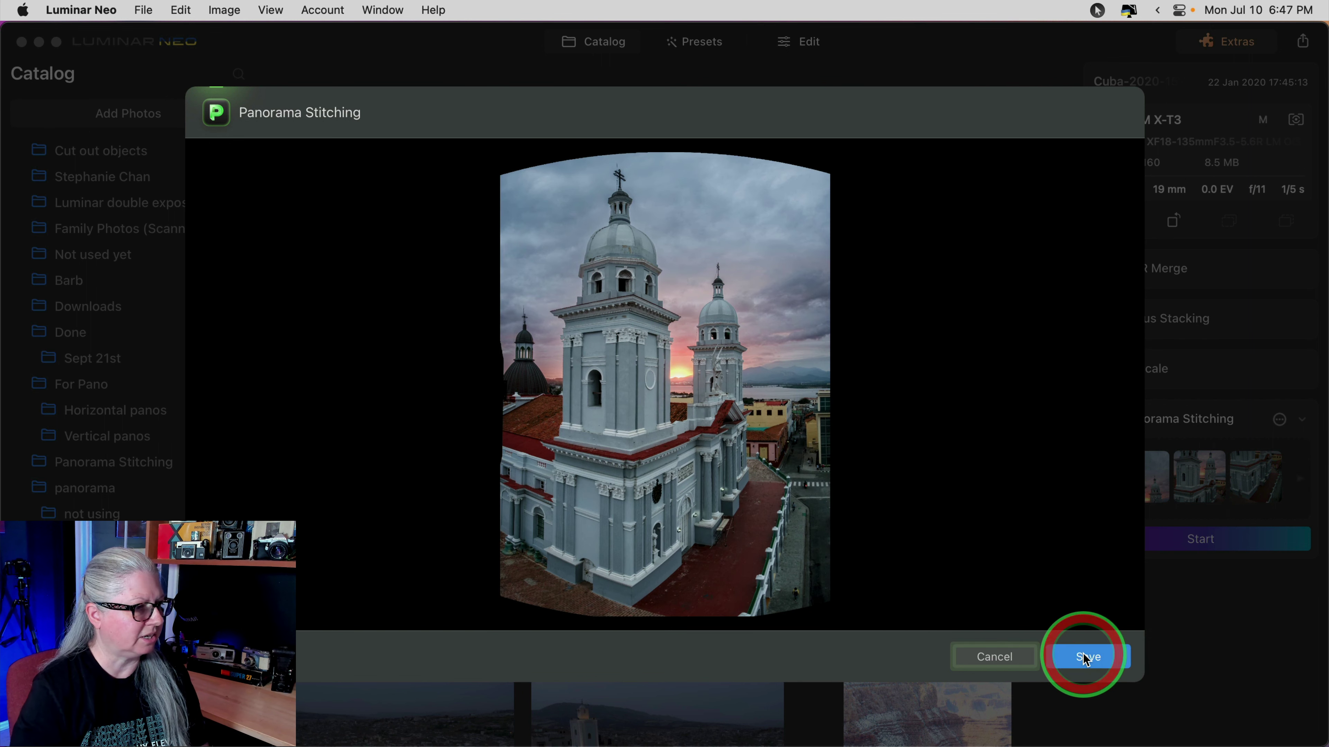
Step: Save the cropped church panorama and zoom to 100% on the church base
{"action": "left_click", "coordinate": [1086, 658]}
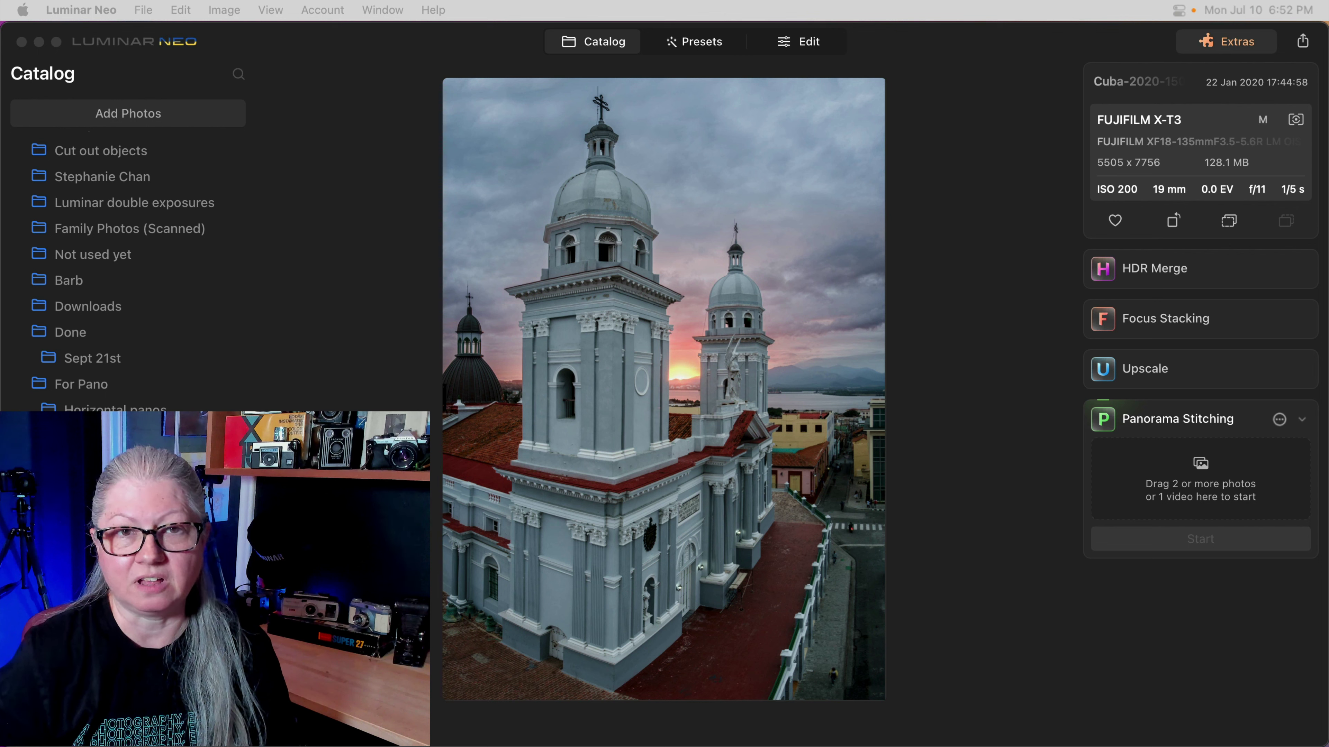
{"action": "left_click", "coordinate": [1244, 597]}
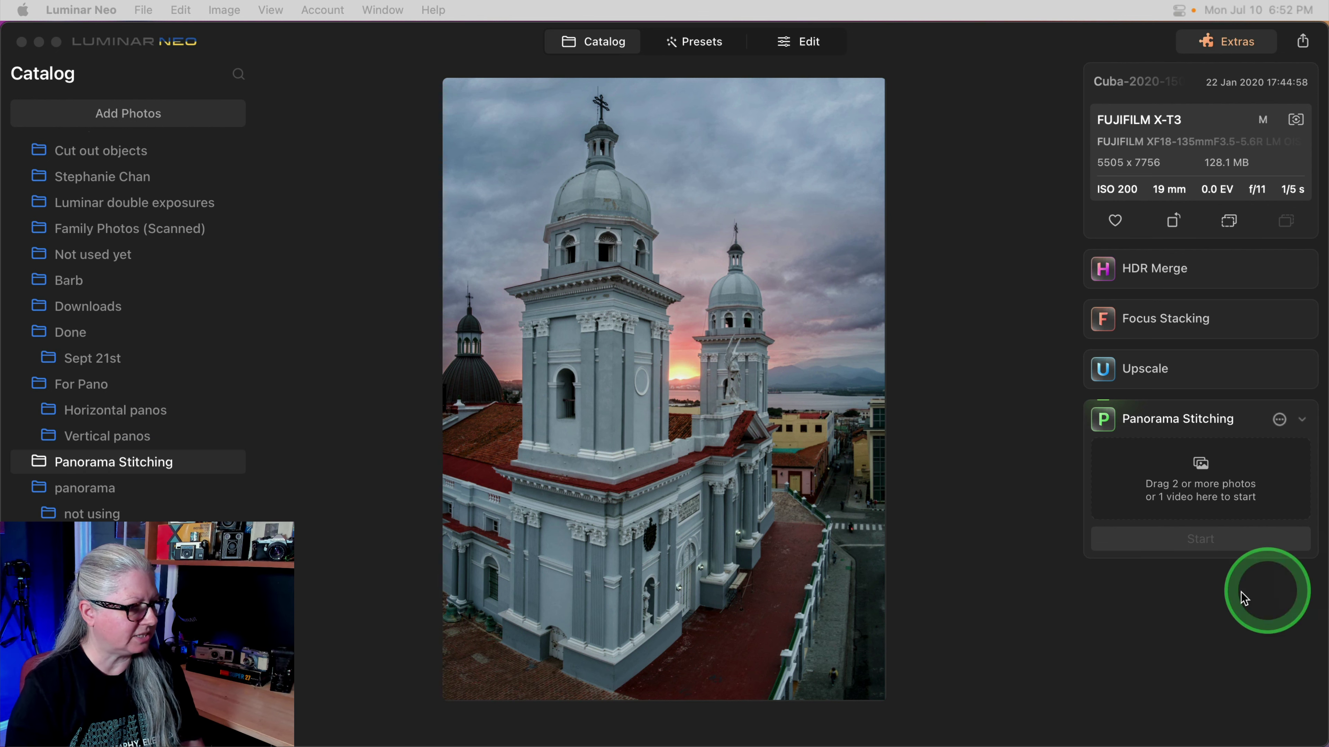
{"action": "left_click", "coordinate": [460, 683]}
{"action": "left_click", "coordinate": [489, 667]}
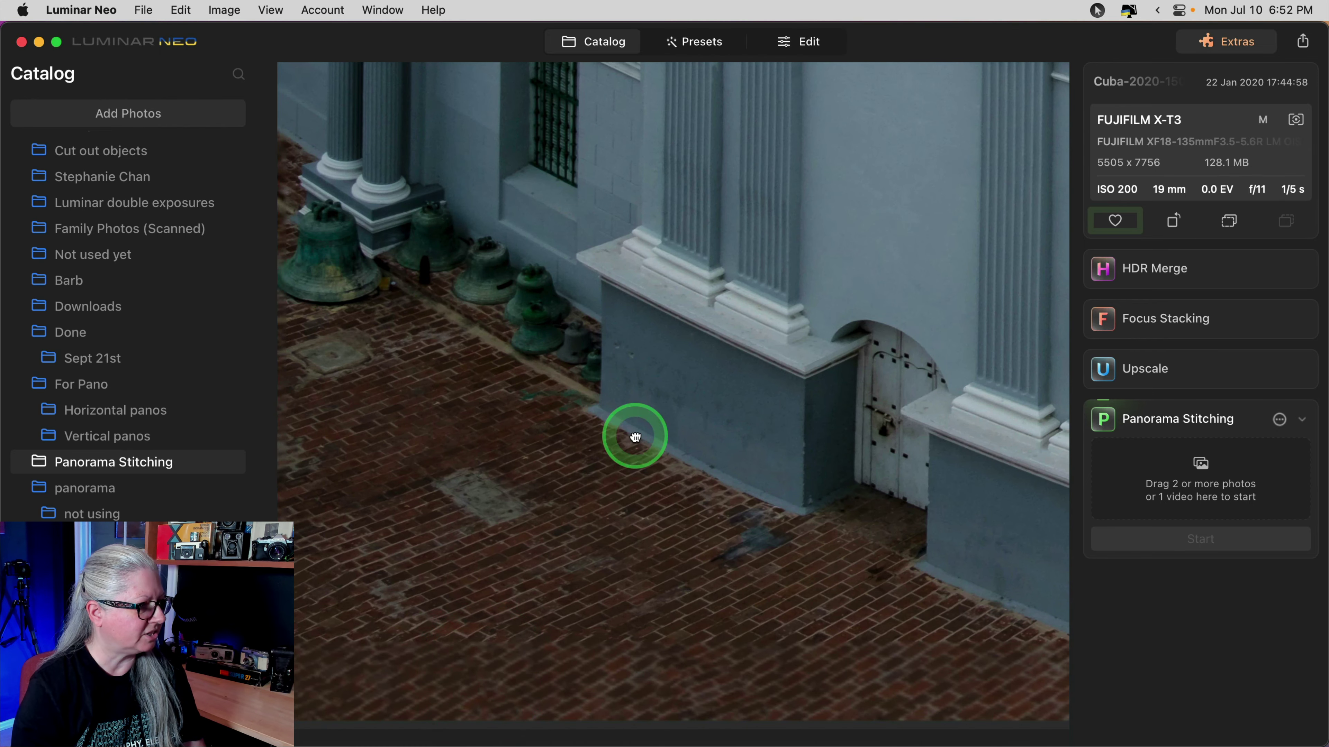
{"action": "left_click", "coordinate": [635, 437]}
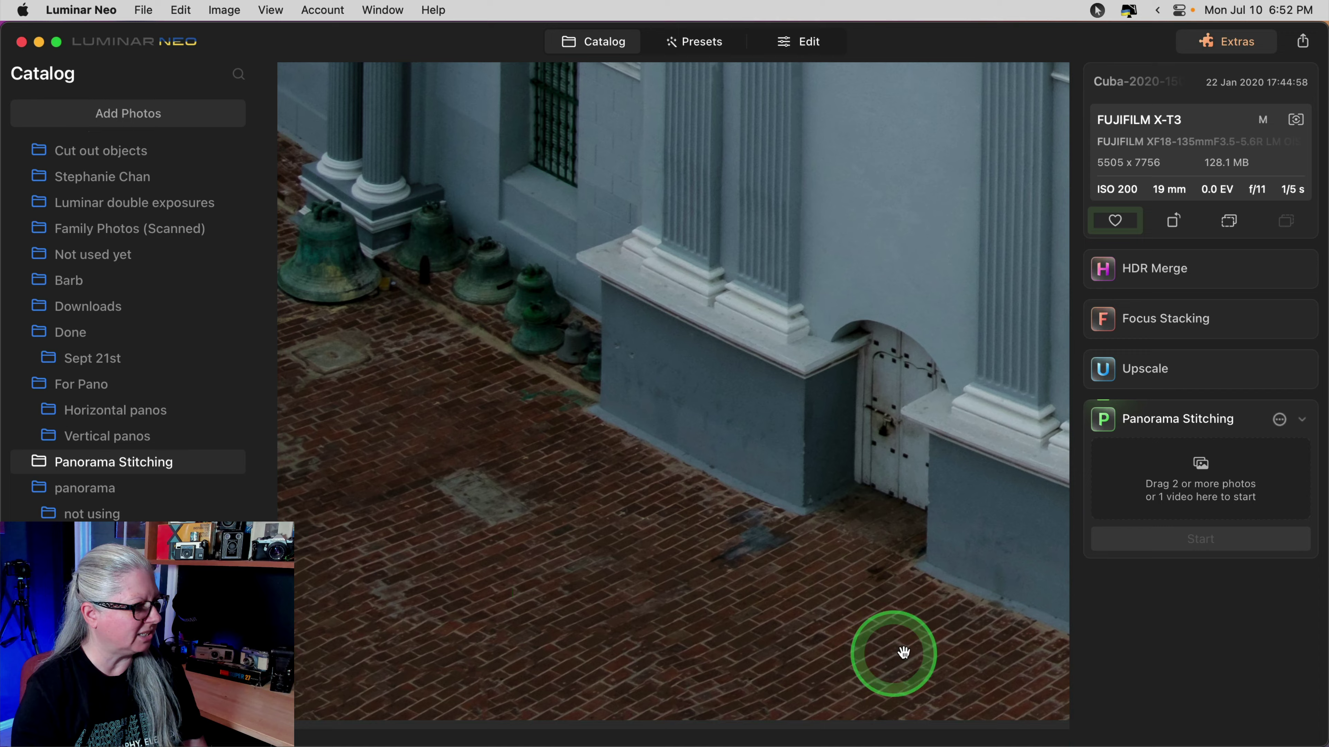
Step: Pan across the red pavement, railing, sky, and the church cross and dome
{"action": "left_click_drag", "start_coordinate": [955, 647], "coordinate": [334, 594]}
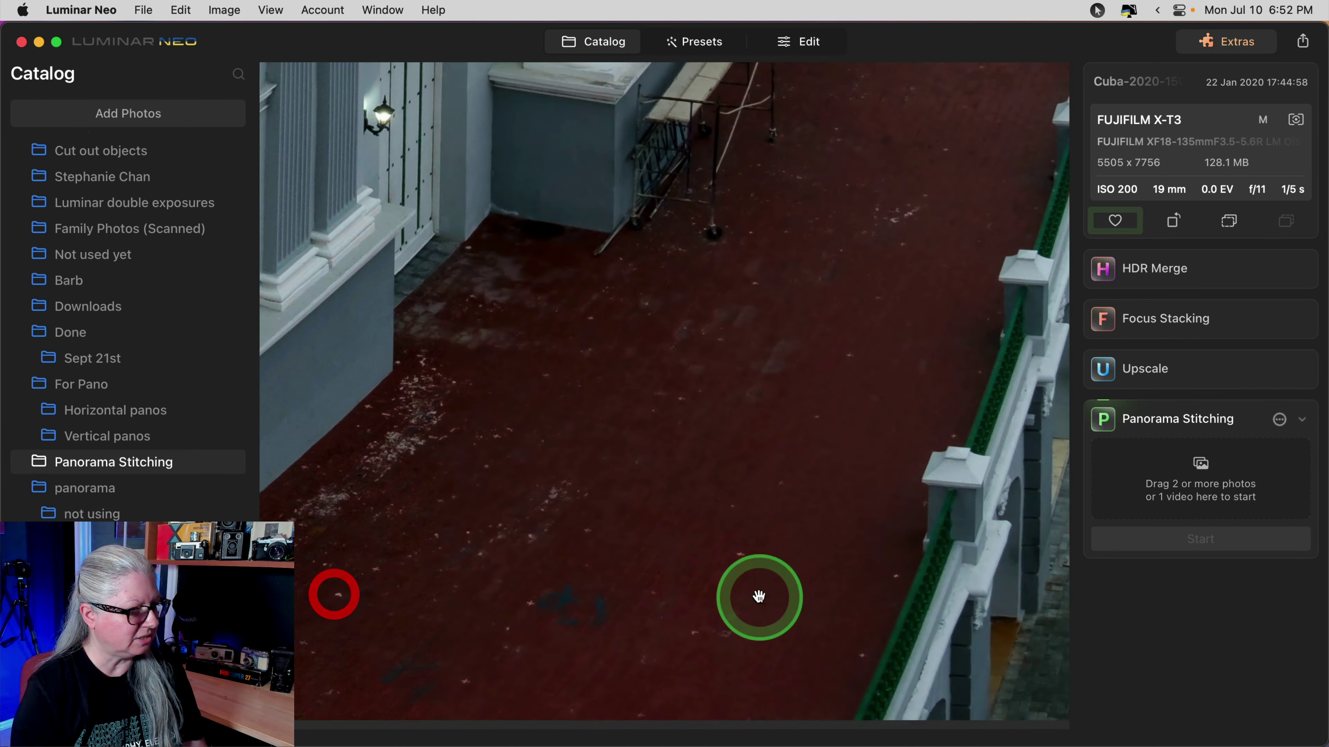
{"action": "left_click_drag", "start_coordinate": [759, 597], "coordinate": [223, 496]}
{"action": "left_click_drag", "start_coordinate": [852, 110], "coordinate": [817, 432]}
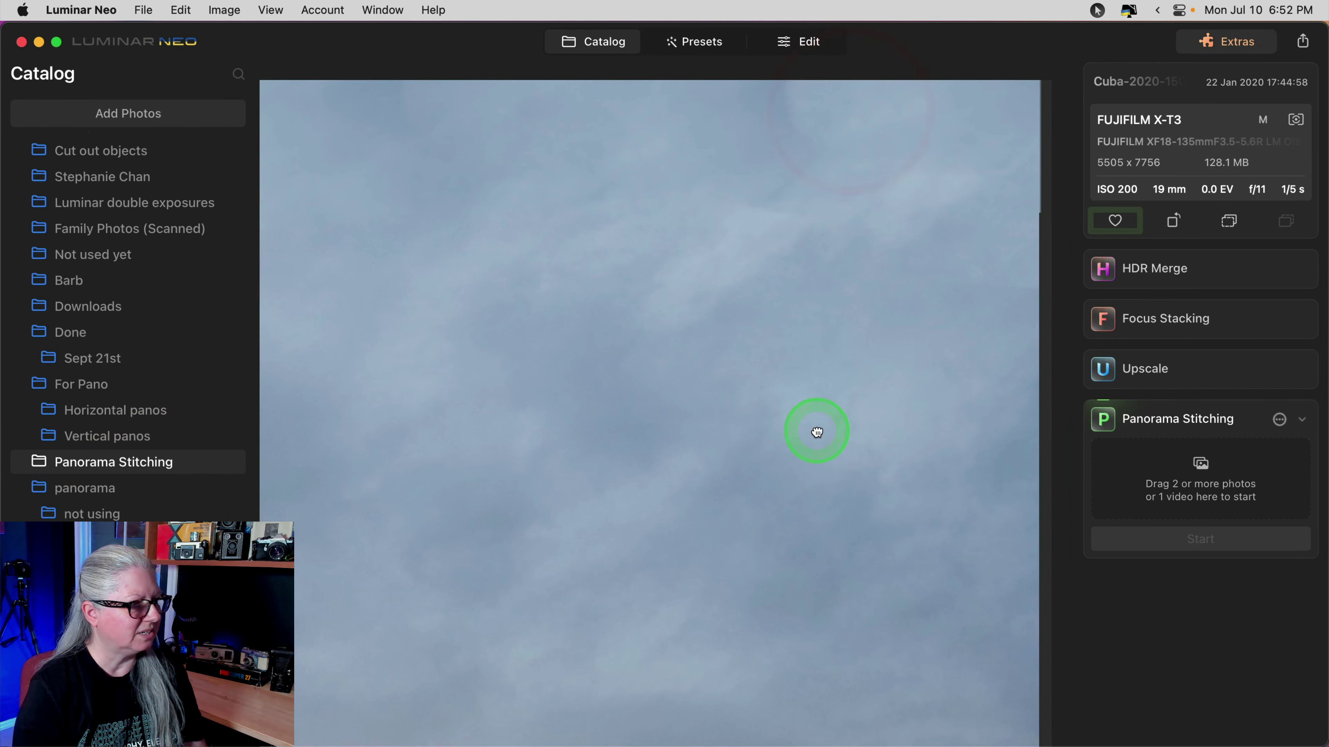
{"action": "left_click_drag", "start_coordinate": [1059, 279], "coordinate": [928, 345]}
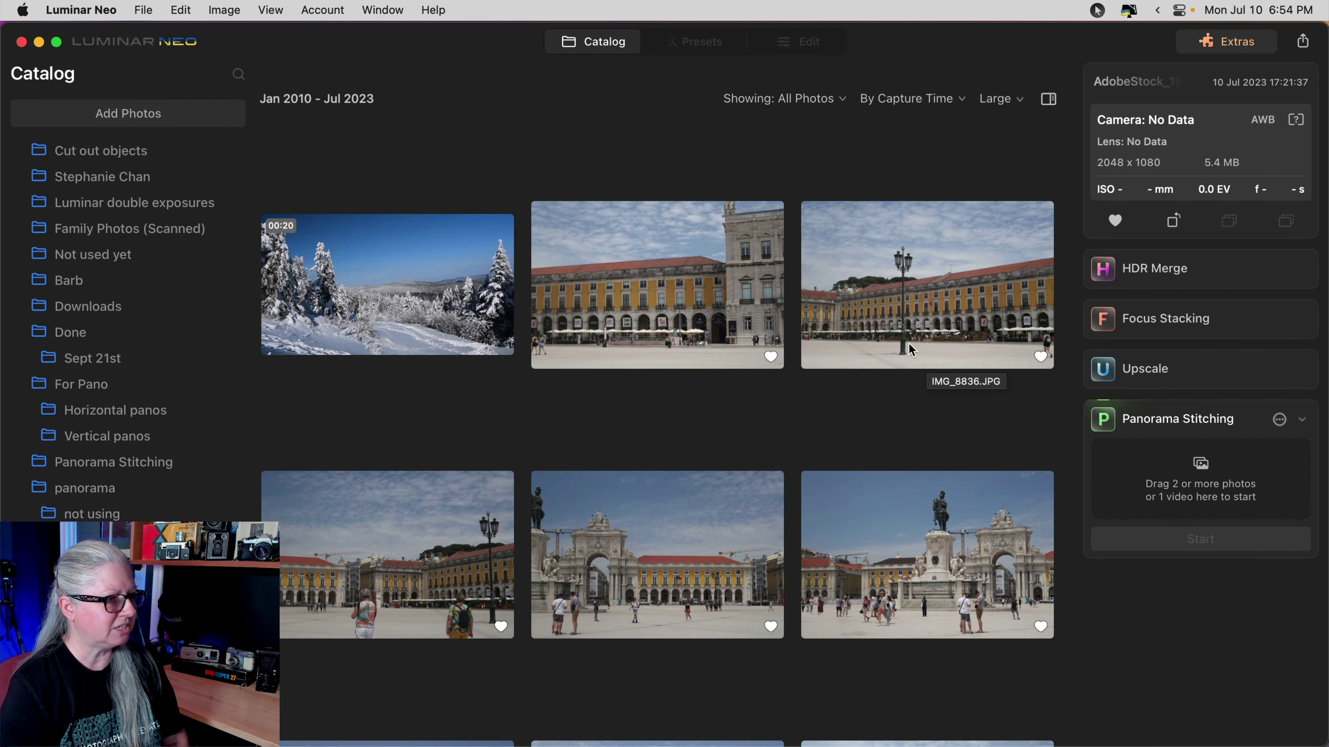
Step: Review the plaza photos back from IMG_8837, then return to the grid and open the Panorama Stitching folder
{"action": "double_click", "coordinate": [658, 297]}
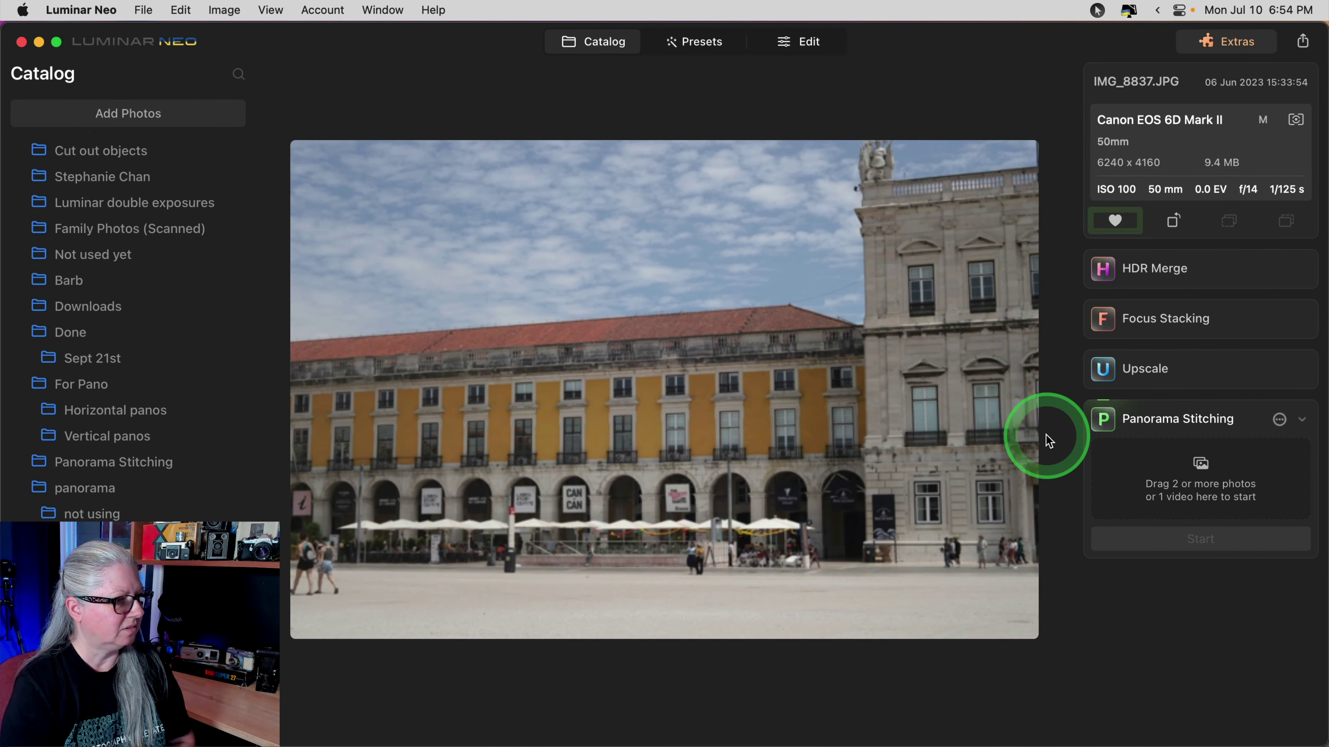
{"action": "key", "text": "Left"}
{"action": "key", "text": "Left"}
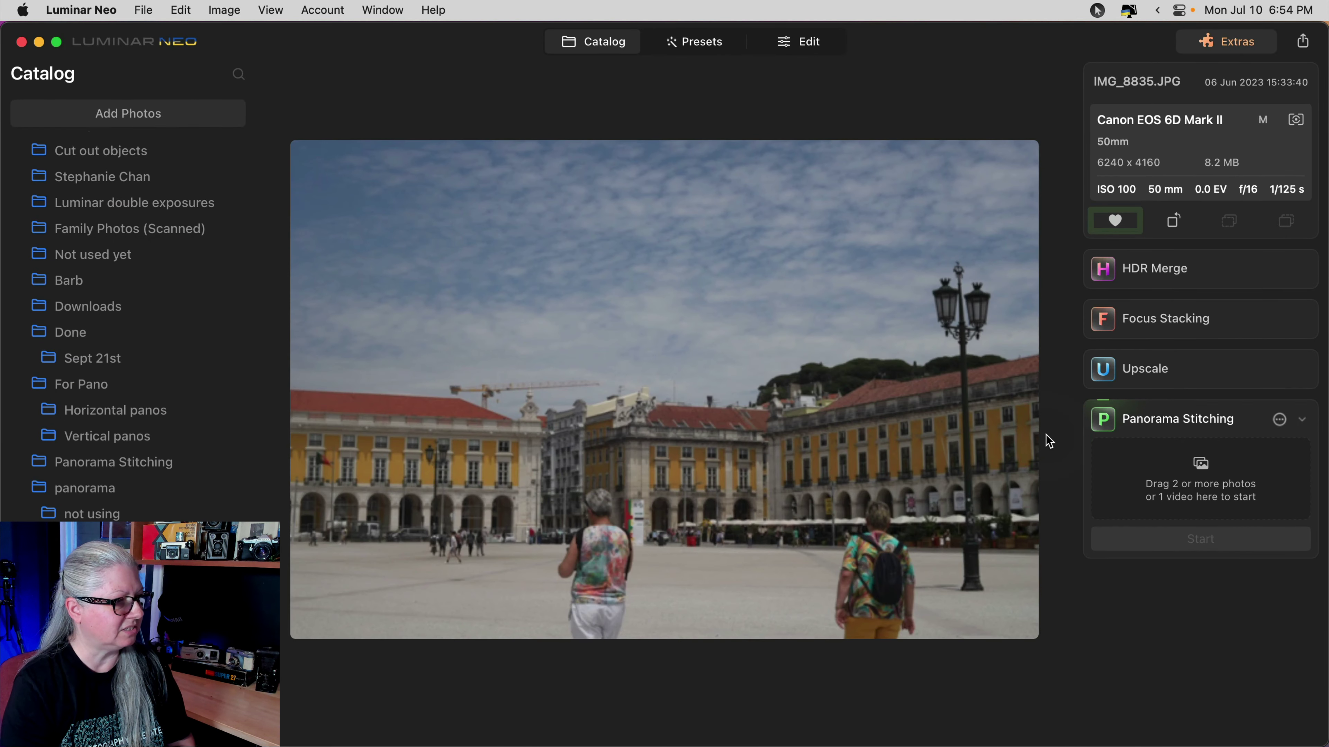
{"action": "key", "text": "Left"}
{"action": "key", "text": "Left"}
{"action": "key", "text": "Left"}
{"action": "key", "text": "Left"}
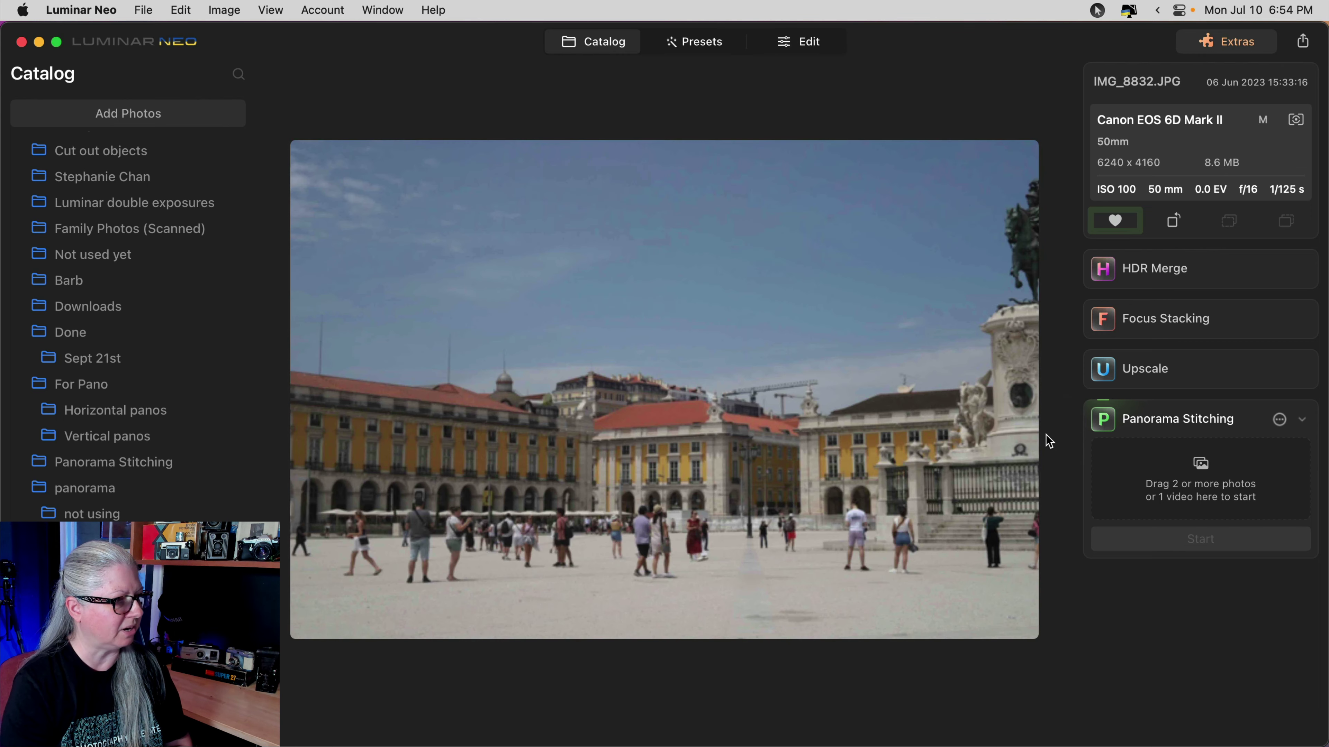
{"action": "key", "text": "Left"}
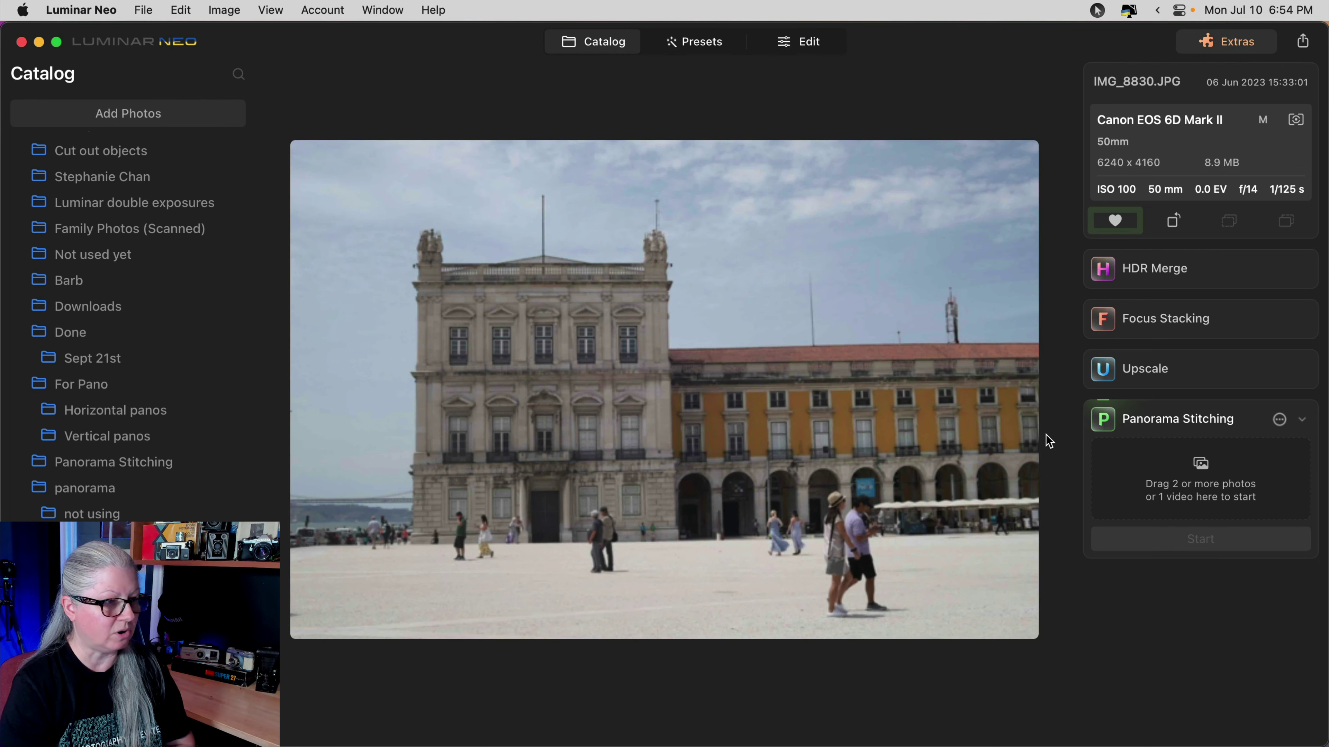
{"action": "double_click", "coordinate": [710, 314]}
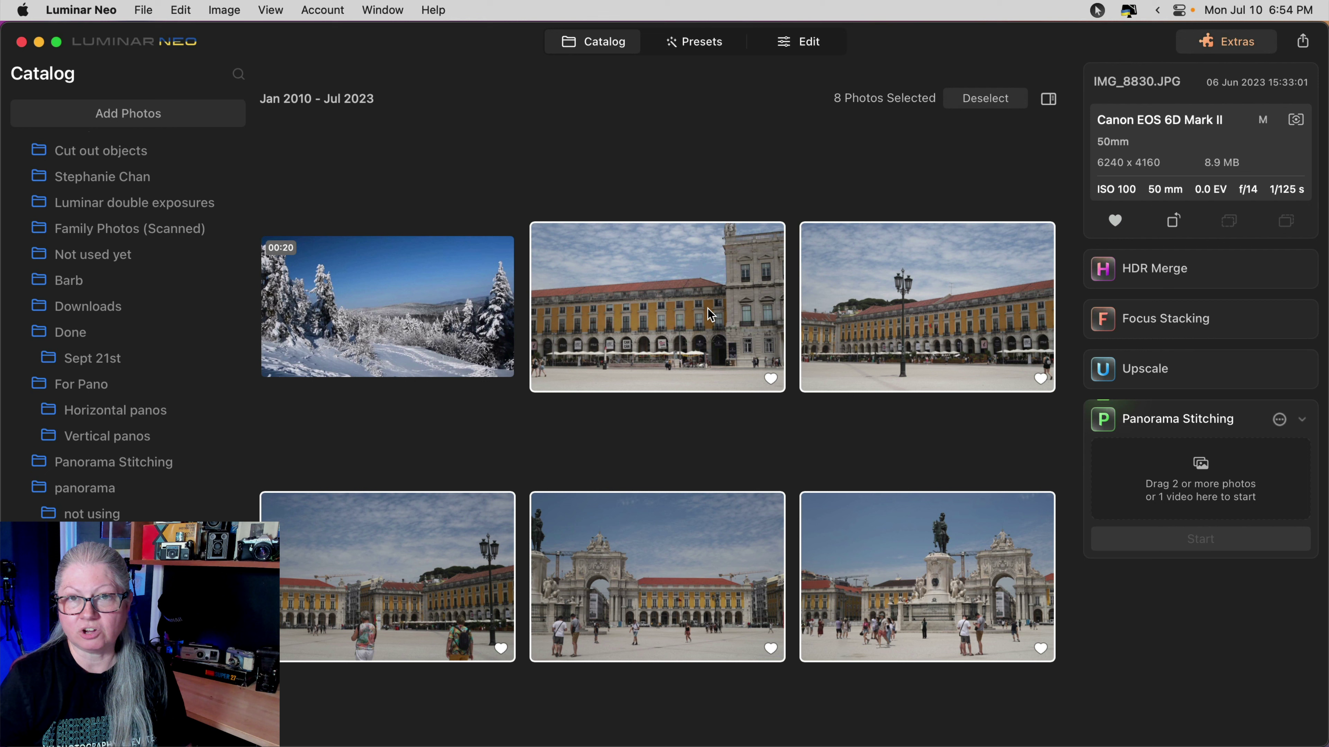
{"action": "left_click", "coordinate": [133, 471]}
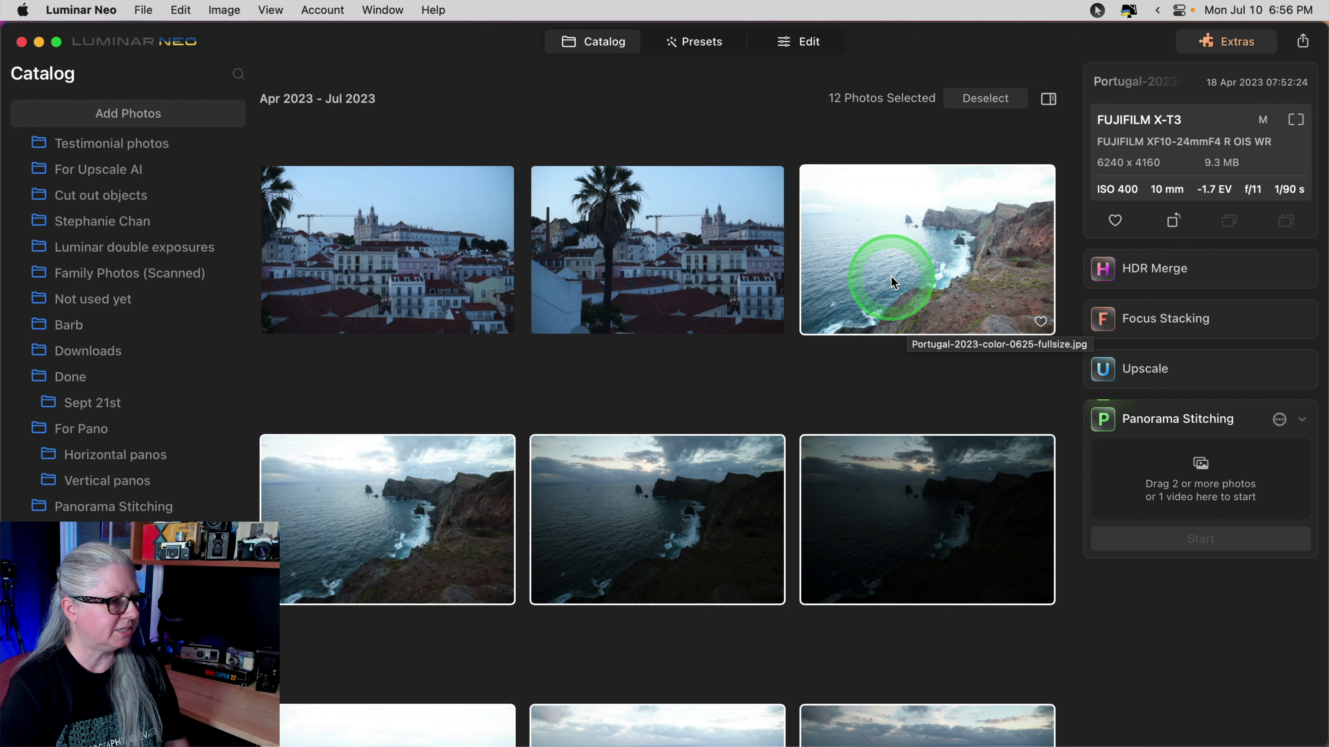
Step: Add the twelve Portugal cliff photos to Panorama Stitching and turn on ghost reduction
{"action": "scroll", "coordinate": [892, 283], "scroll_direction": "down", "scroll_amount": 5}
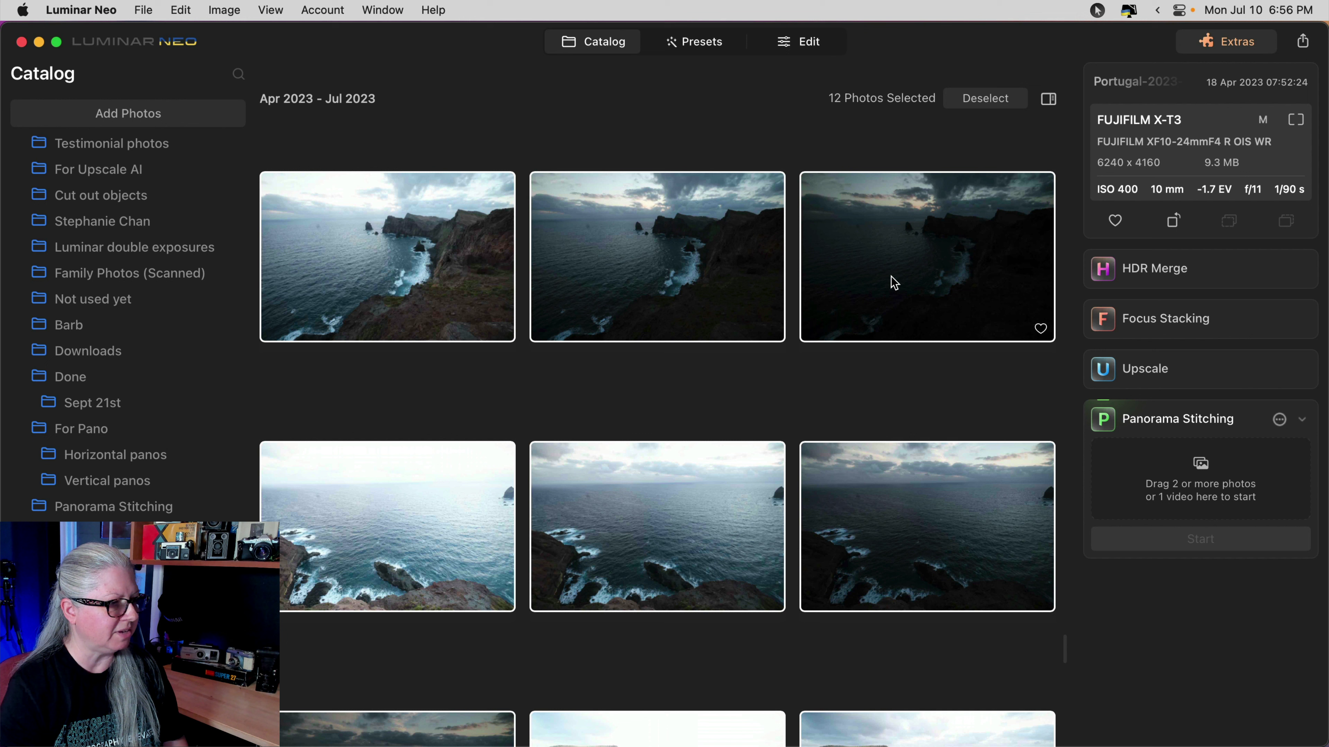
{"action": "left_click_drag", "start_coordinate": [890, 279], "coordinate": [1187, 491]}
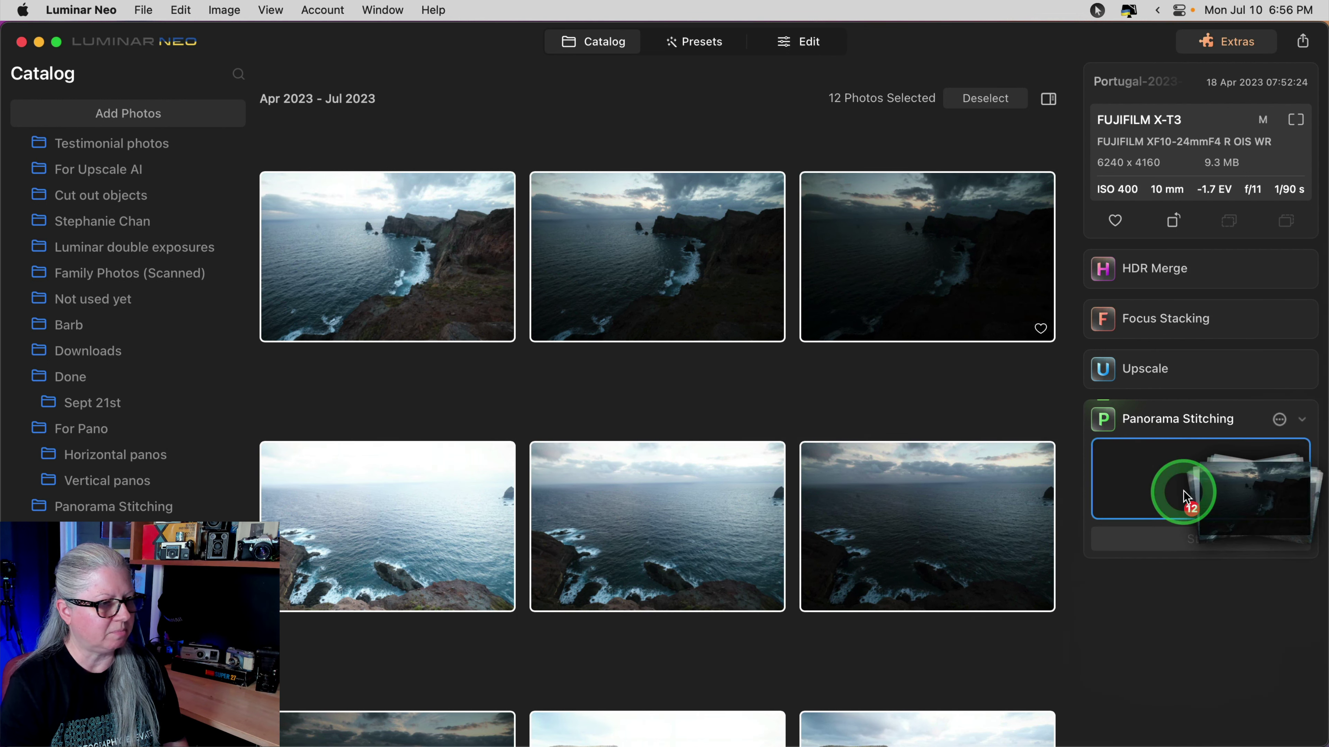
{"action": "left_click_drag", "start_coordinate": [739, 447], "coordinate": [981, 563]}
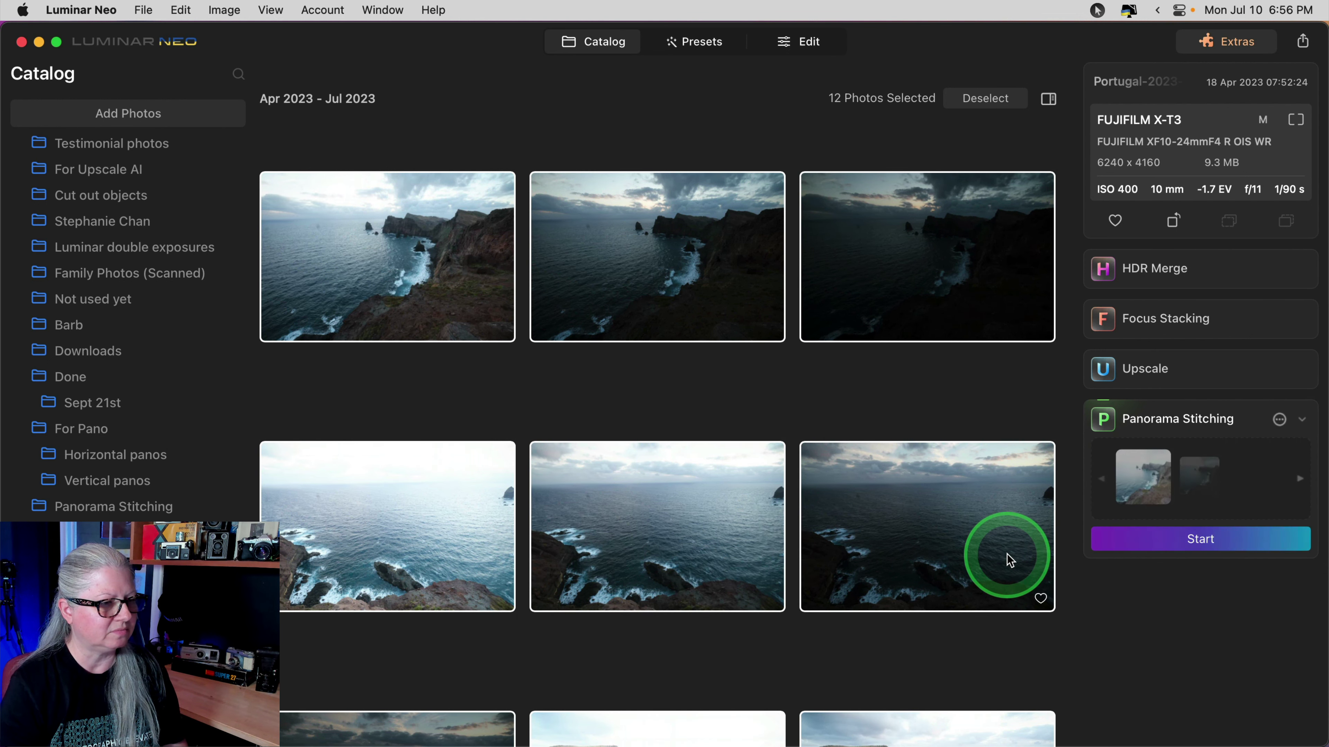
{"action": "left_click", "coordinate": [1279, 421]}
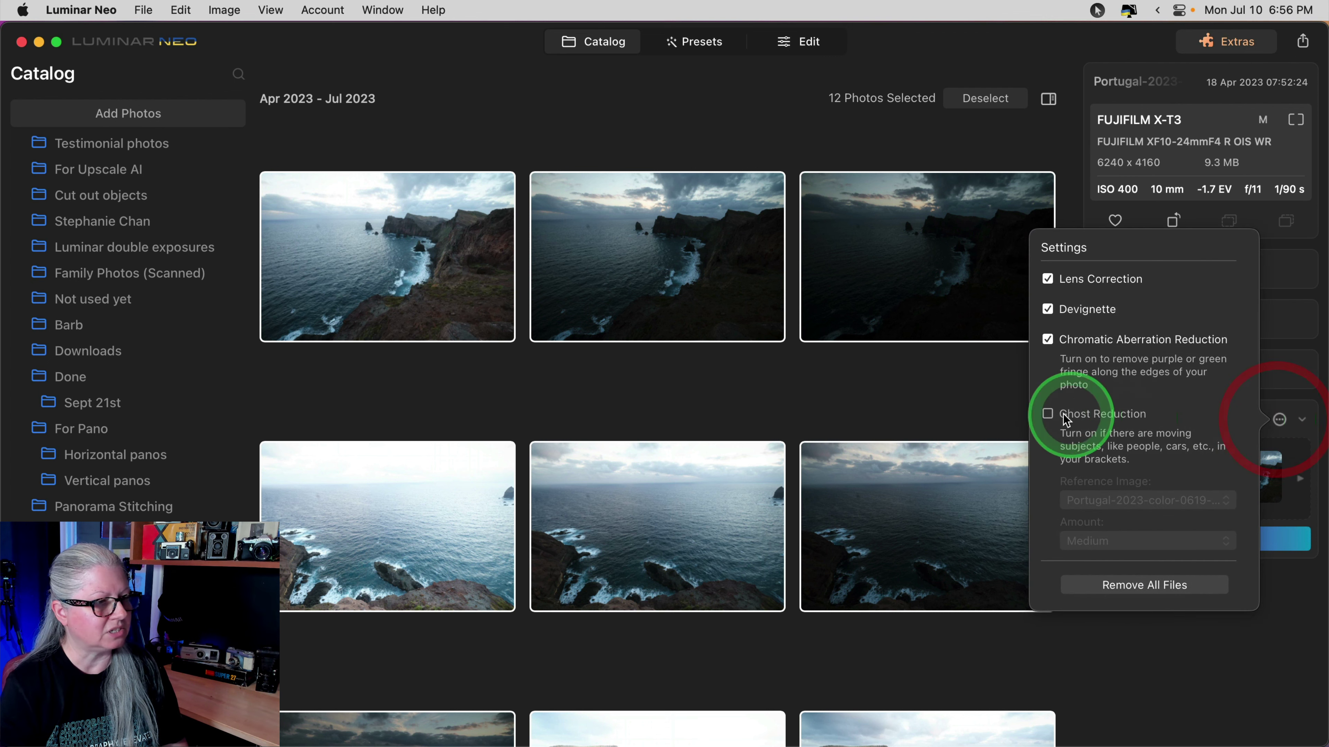
{"action": "left_click_drag", "start_coordinate": [1068, 416], "coordinate": [1057, 421]}
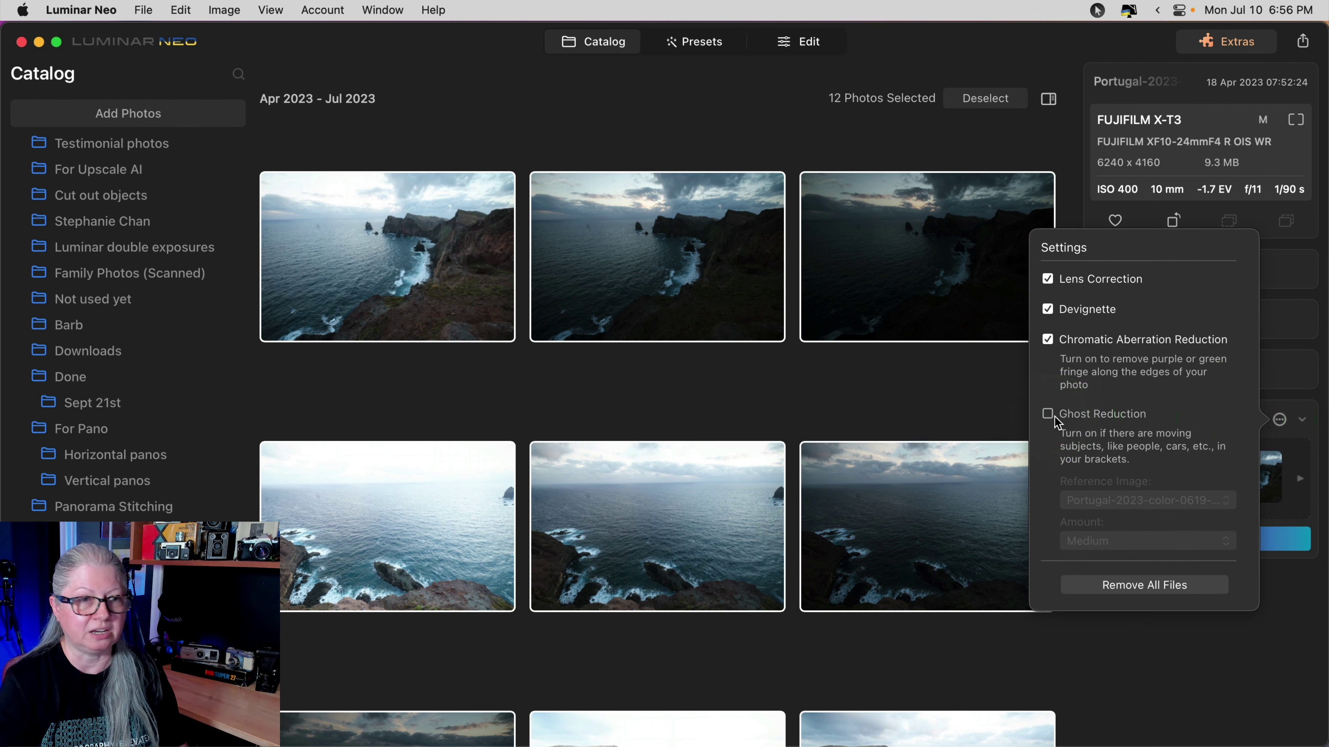
{"action": "left_click", "coordinate": [1206, 542]}
Step: Start the stitch and review the bracket groups ranging from EV +3.3 to -1.7
{"action": "left_click", "coordinate": [1207, 542]}
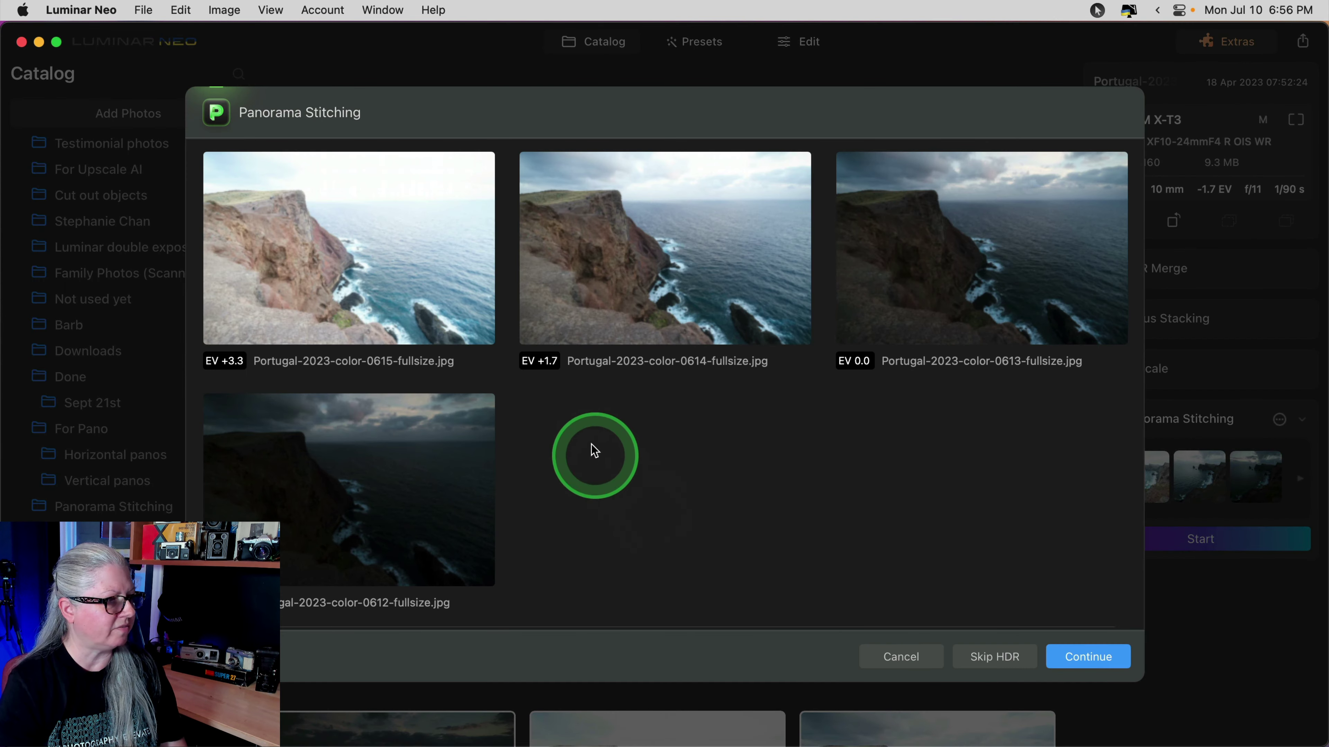
{"action": "scroll", "coordinate": [684, 456], "scroll_direction": "down", "scroll_amount": 5}
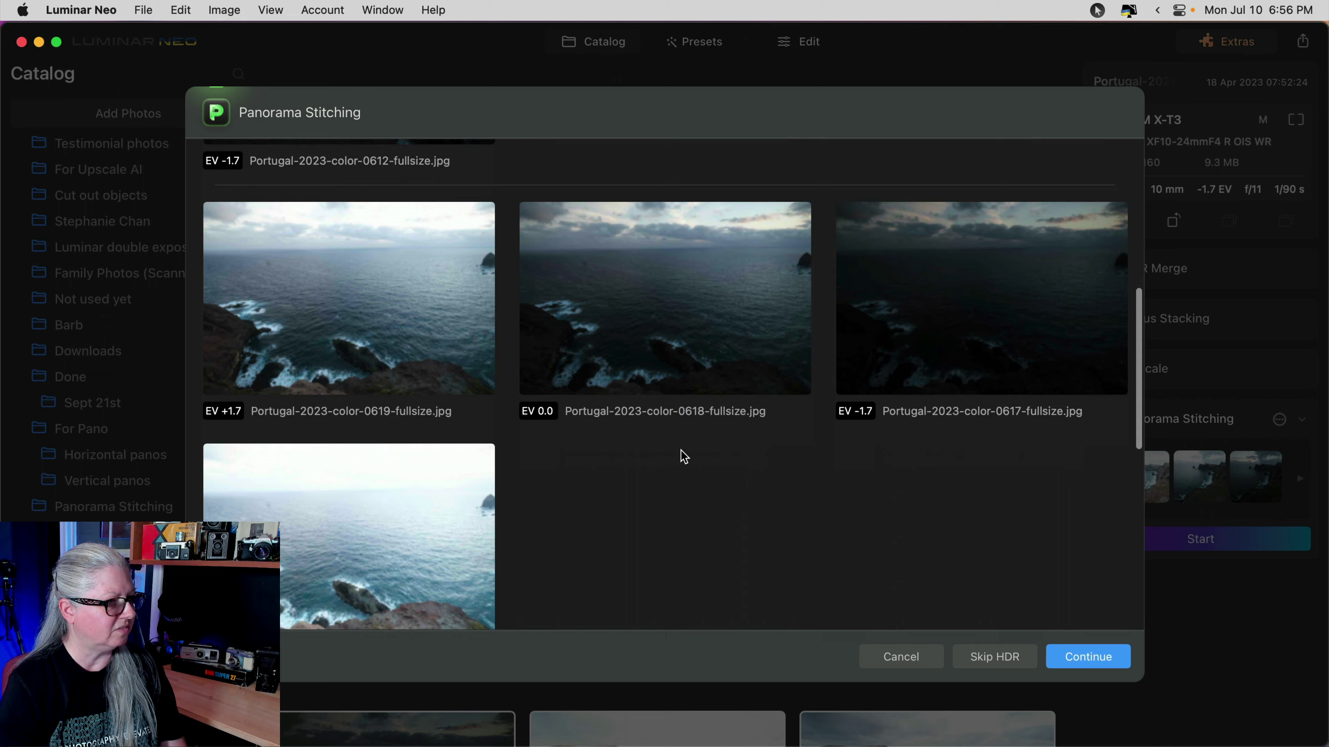
{"action": "scroll", "coordinate": [684, 456], "scroll_direction": "down", "scroll_amount": 5}
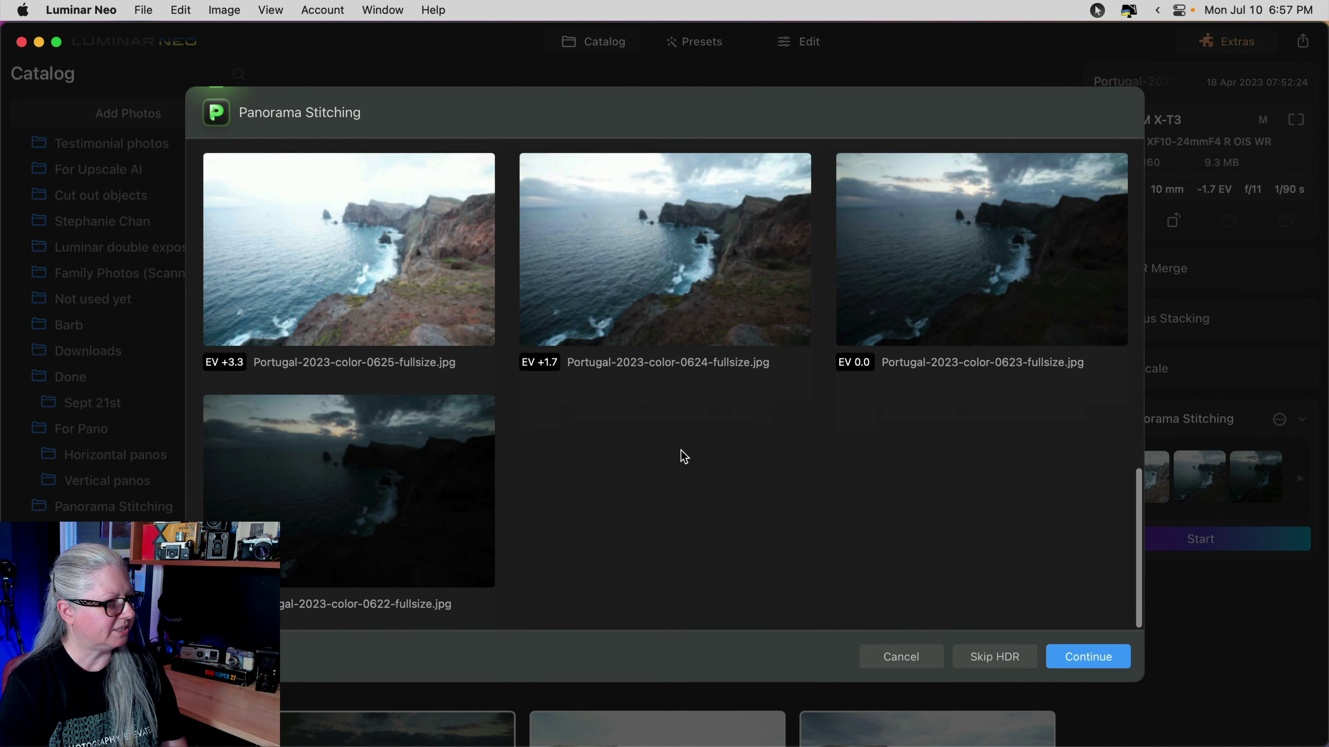
{"action": "scroll", "coordinate": [681, 452], "scroll_direction": "up", "scroll_amount": 10}
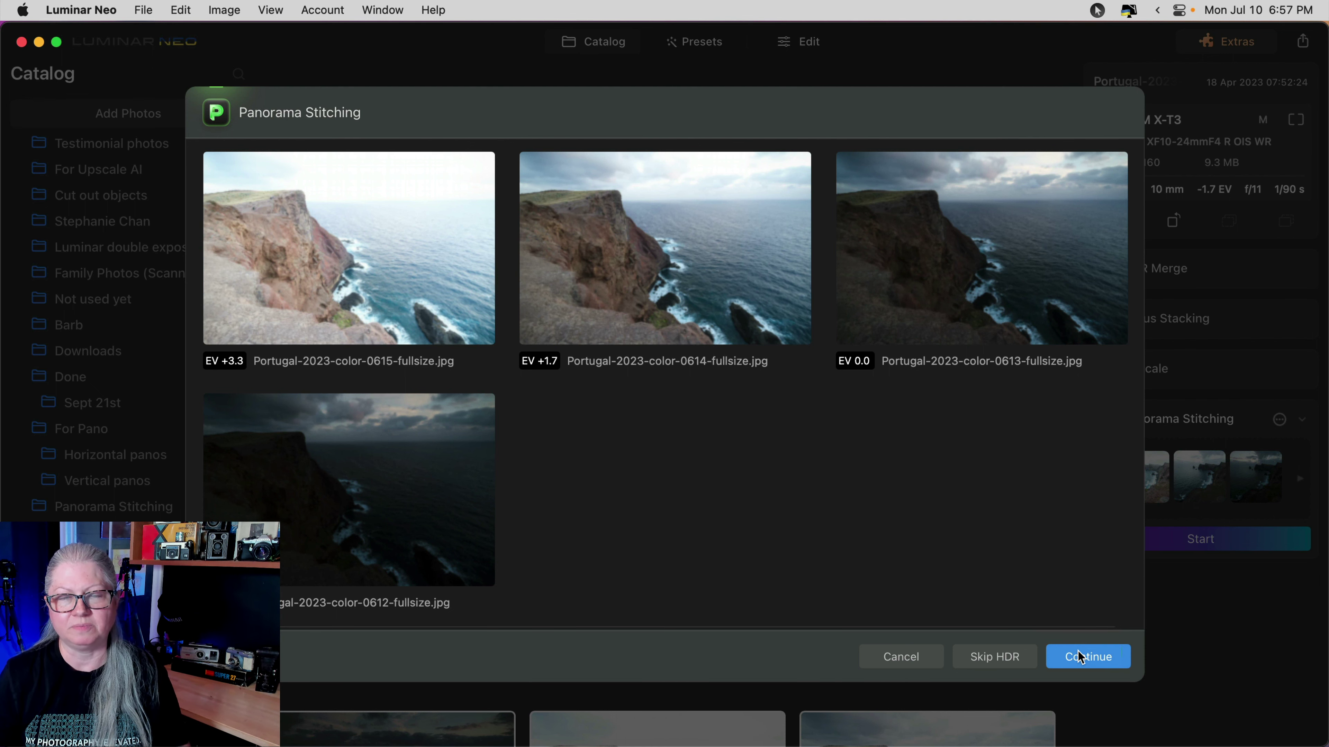
Step: Load the selected Grand Canyon photos into Panorama Stitching and stitch them at full size
{"action": "left_click", "coordinate": [913, 359]}
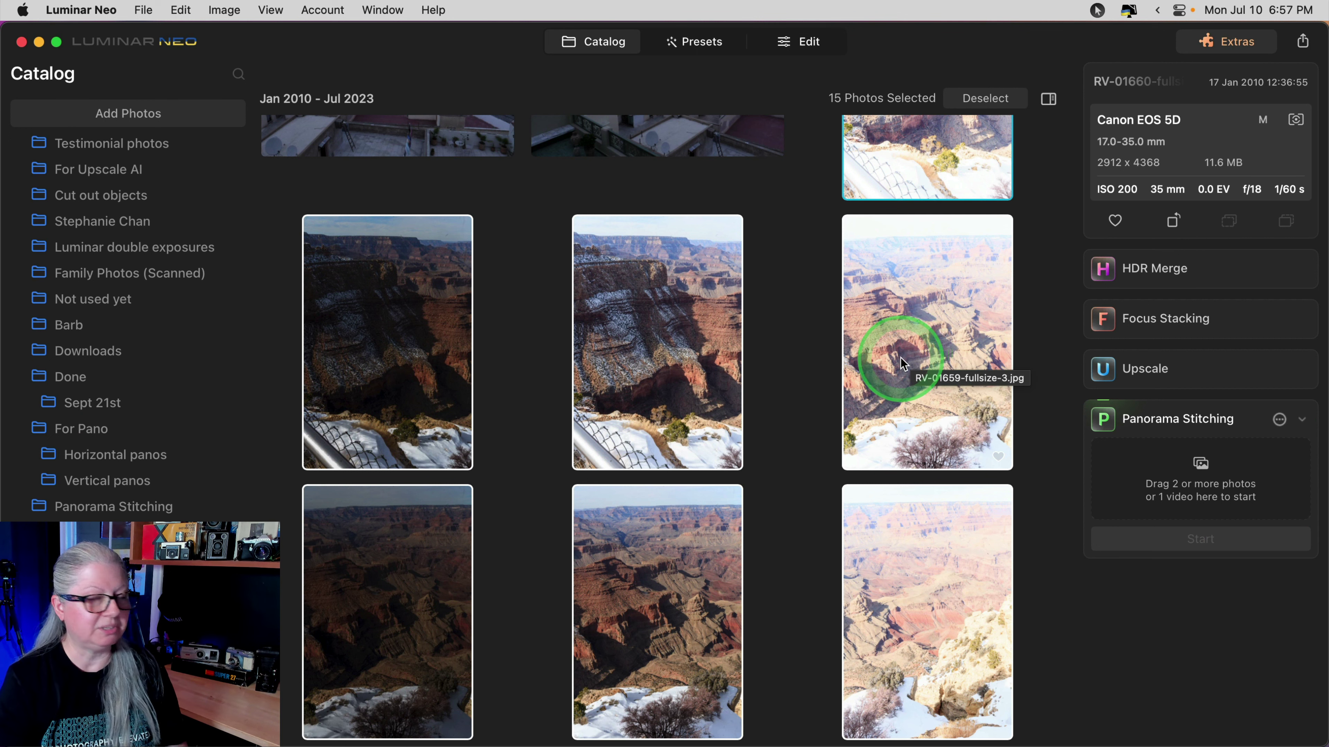
{"action": "left_click_drag", "start_coordinate": [896, 354], "coordinate": [1175, 529]}
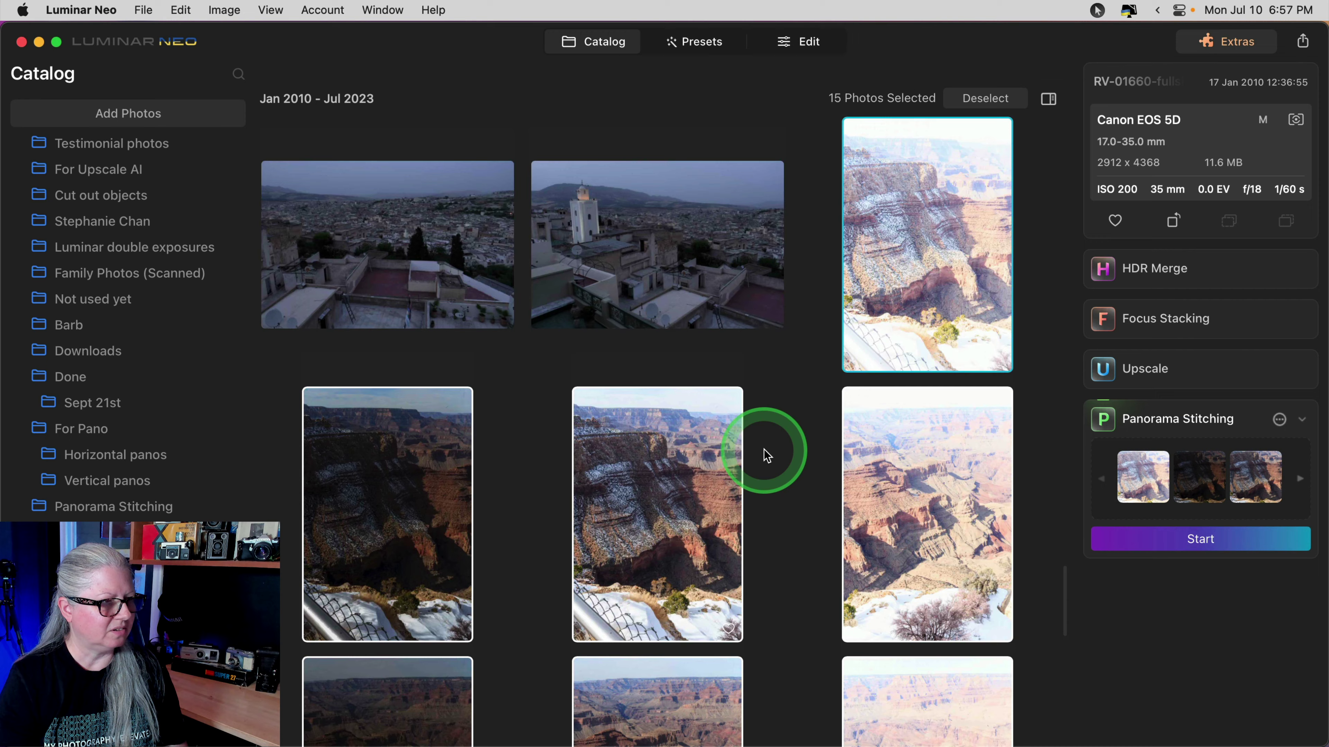
{"action": "scroll", "coordinate": [776, 360], "scroll_direction": "down", "scroll_amount": 5}
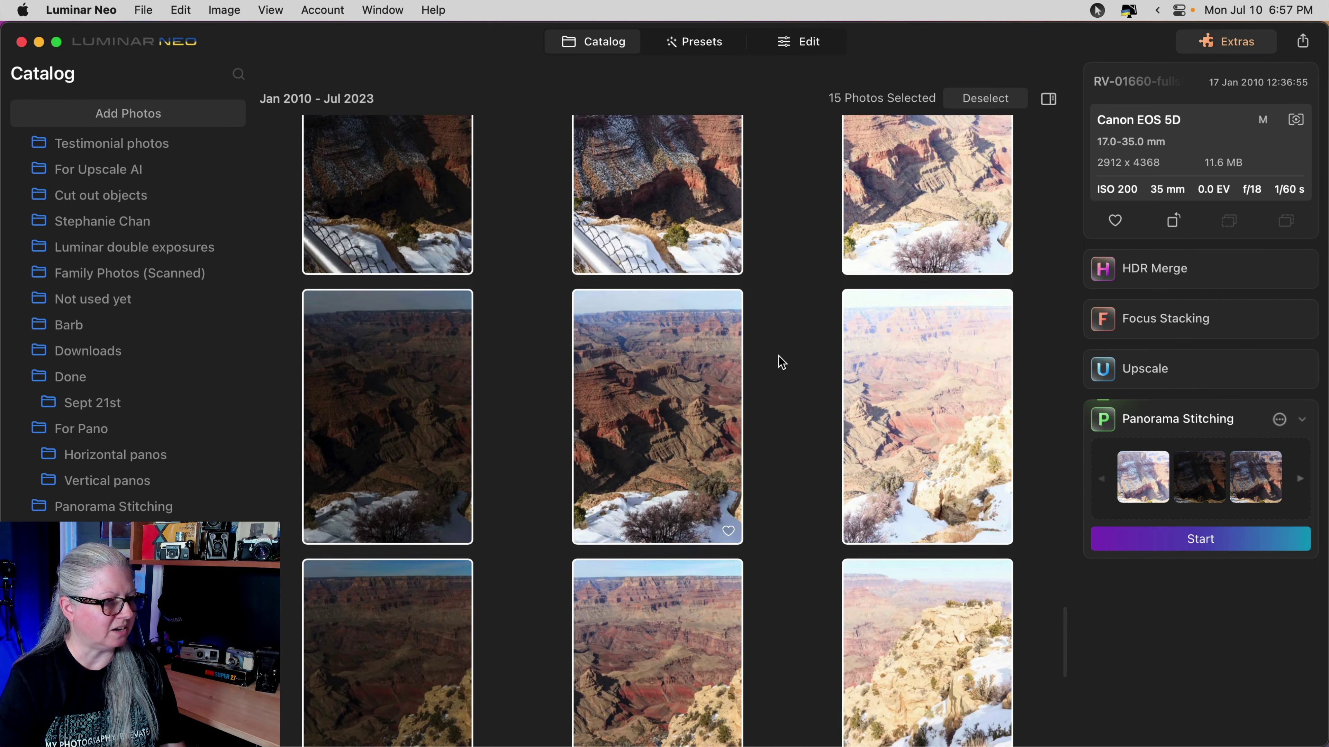
{"action": "scroll", "coordinate": [780, 362], "scroll_direction": "down", "scroll_amount": 5}
{"action": "left_click", "coordinate": [1157, 521]}
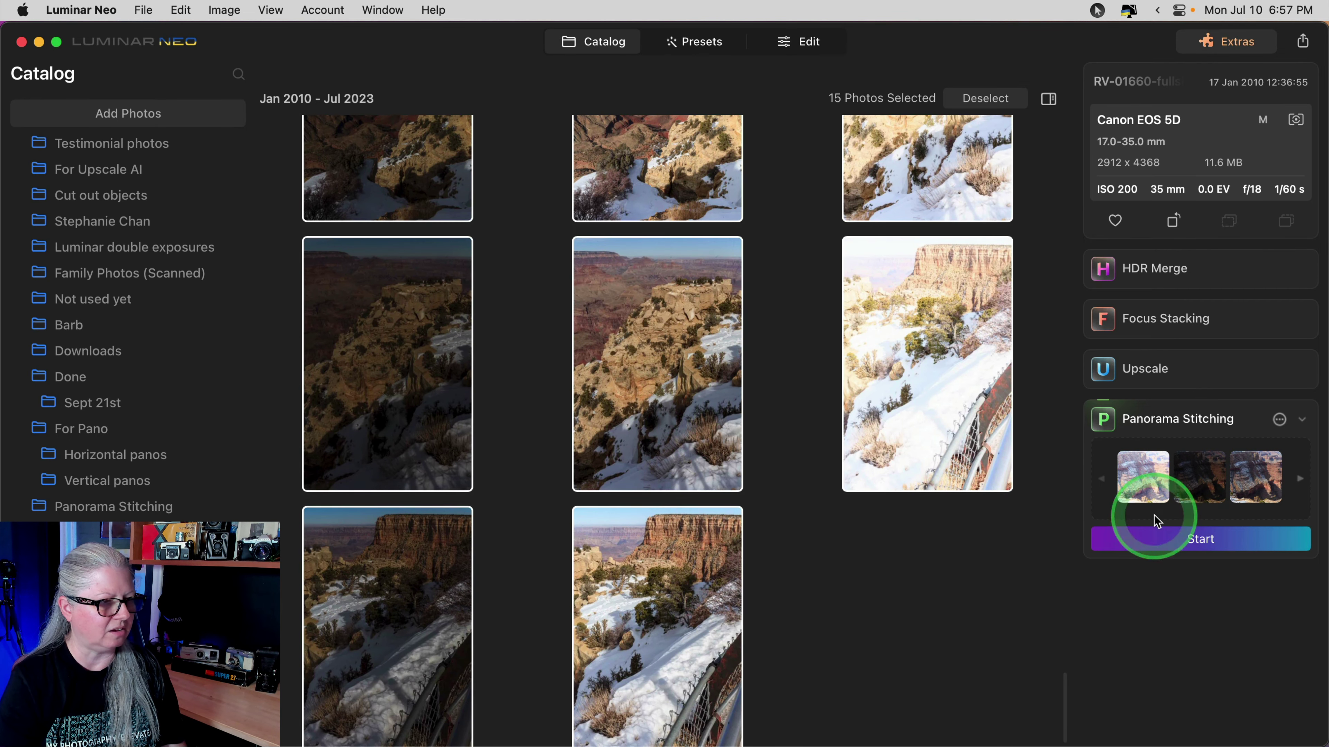
{"action": "left_click", "coordinate": [1198, 542]}
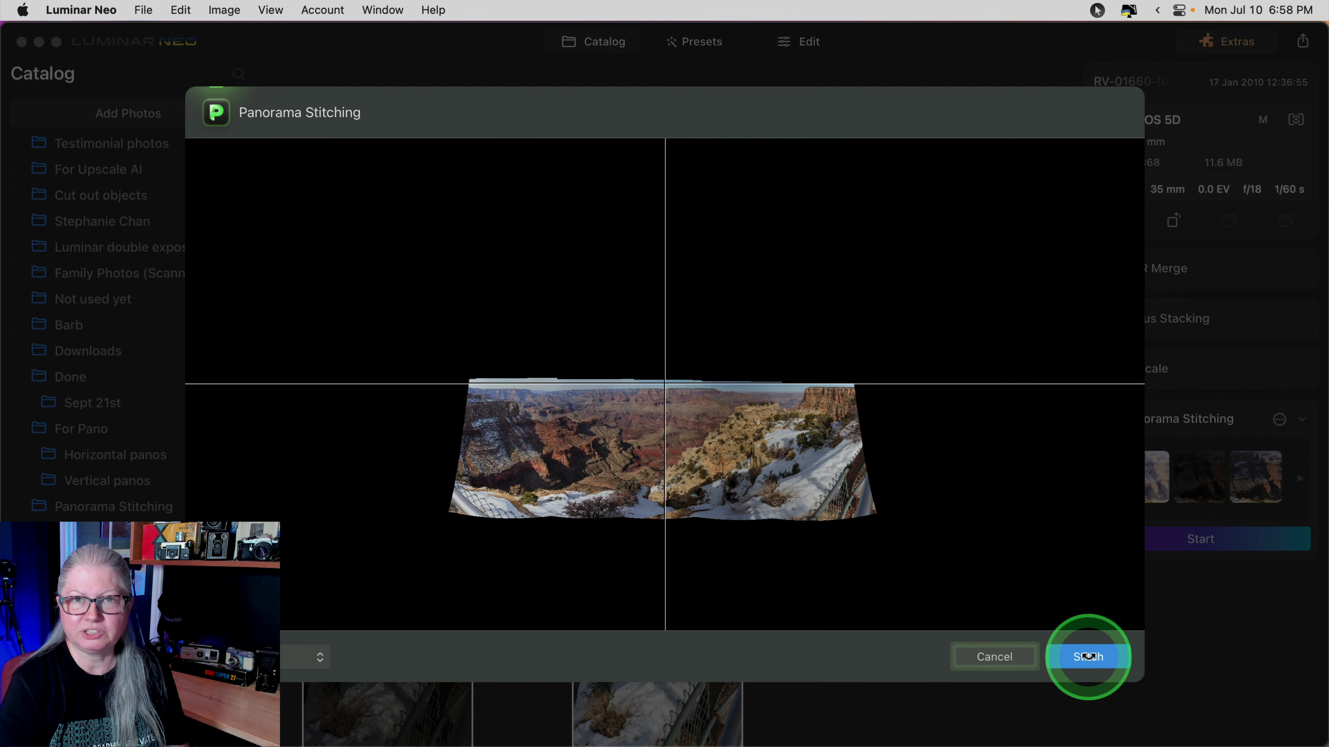
{"action": "left_click", "coordinate": [1089, 657]}
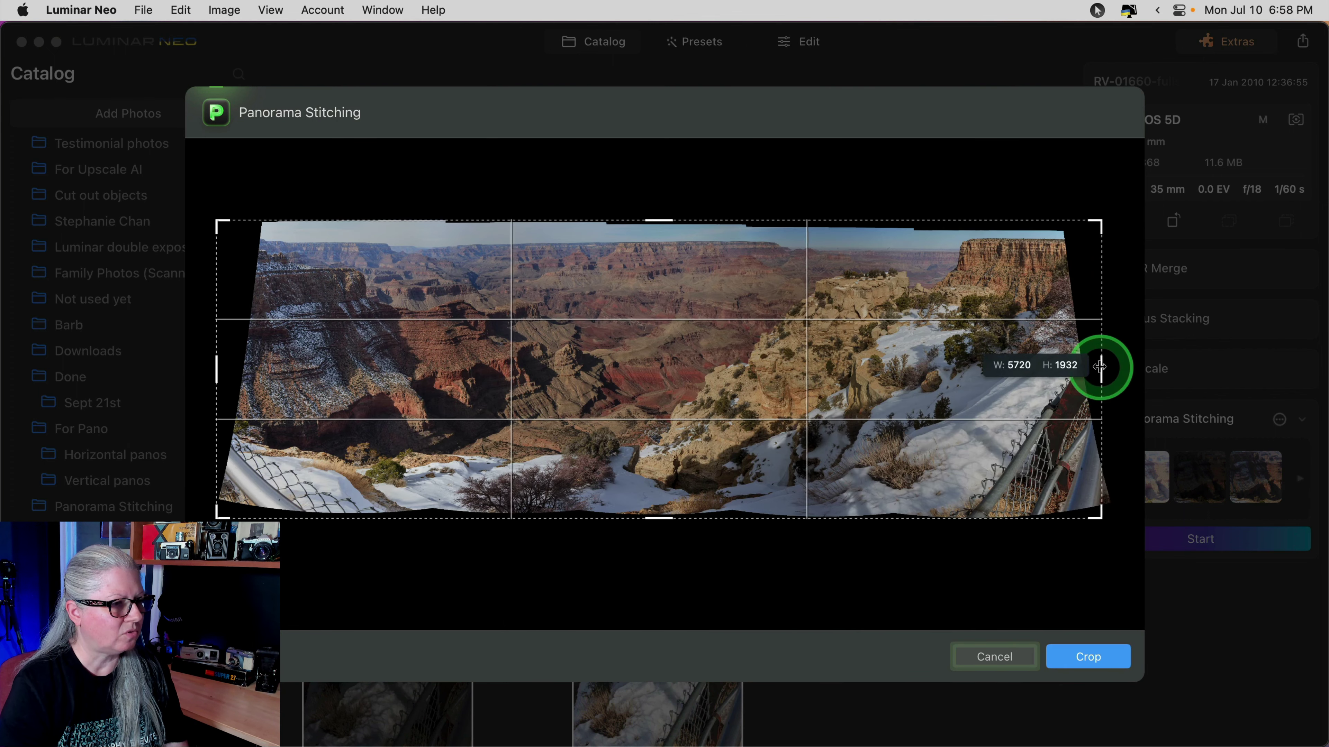
Step: Crop the ragged left, right and bottom edges off the panorama and save it
{"action": "left_click_drag", "start_coordinate": [1100, 366], "coordinate": [1057, 365]}
{"action": "left_click_drag", "start_coordinate": [238, 361], "coordinate": [290, 359]}
{"action": "left_click_drag", "start_coordinate": [670, 516], "coordinate": [662, 503]}
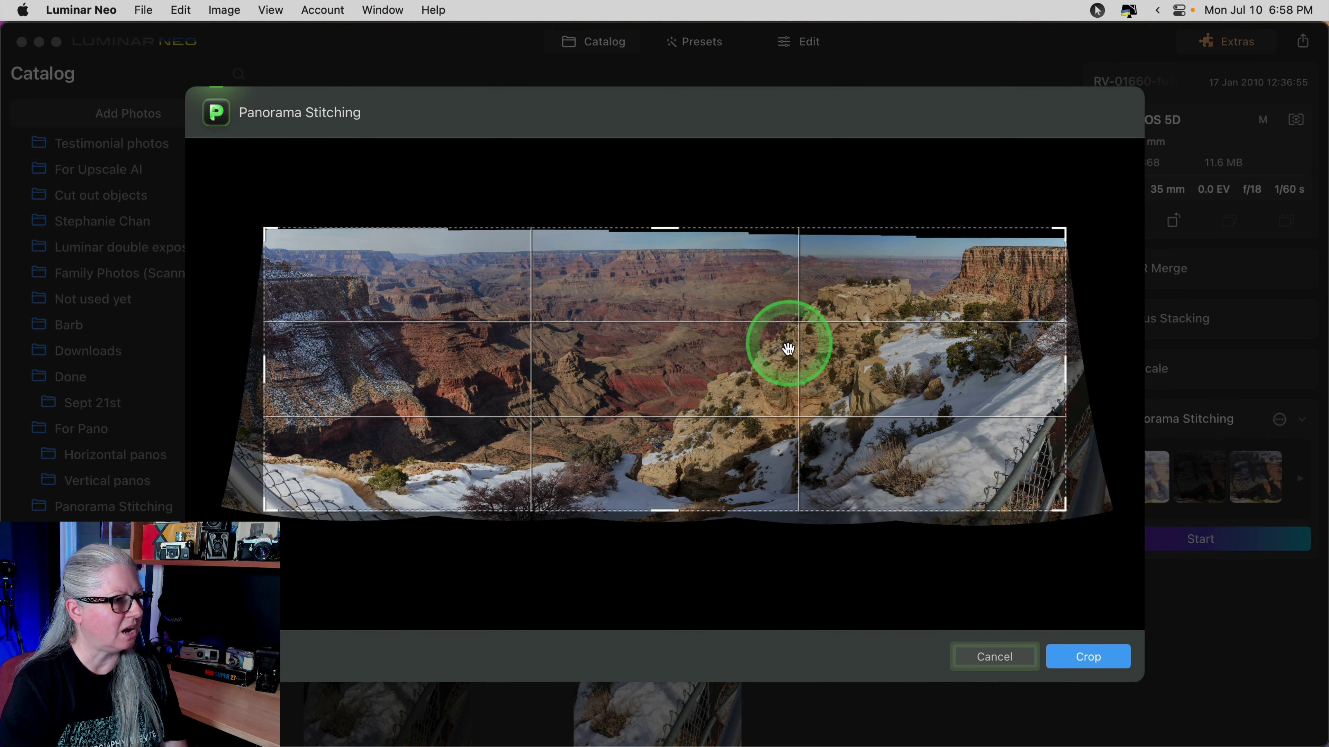
{"action": "left_click", "coordinate": [1089, 658]}
{"action": "left_click", "coordinate": [1090, 660]}
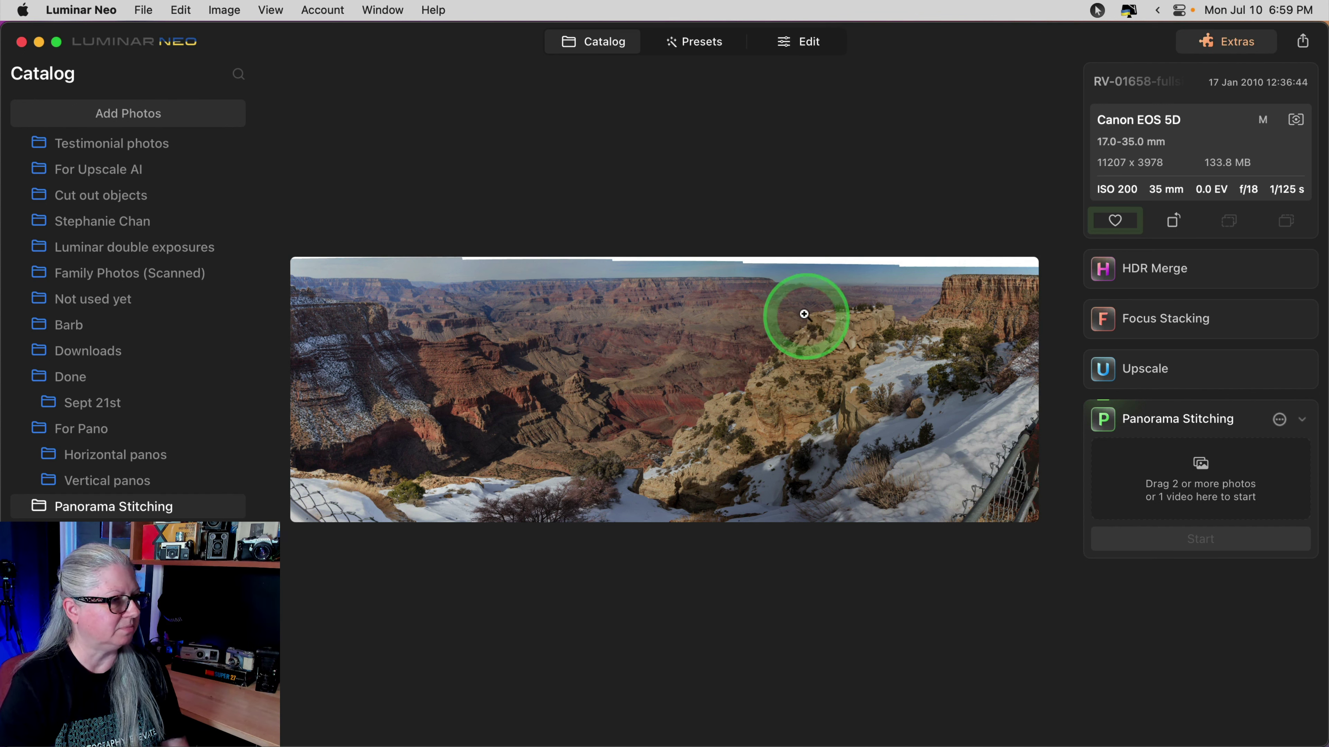
Step: Open the stitched Grand Canyon panorama in the Edit view
{"action": "left_click", "coordinate": [808, 44]}
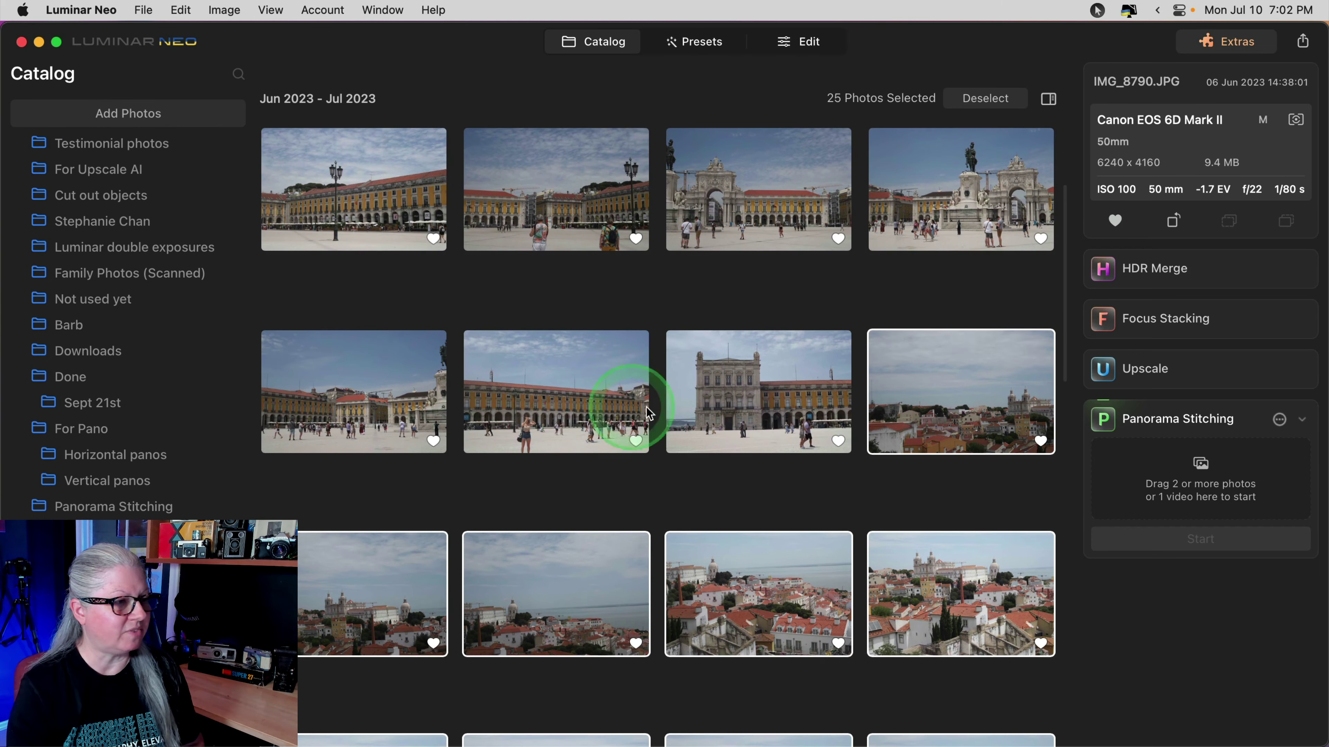
Step: Step back through the Lisbon skyline shots in large preview, then load the selection into Panorama Stitching
{"action": "double_click", "coordinate": [943, 411]}
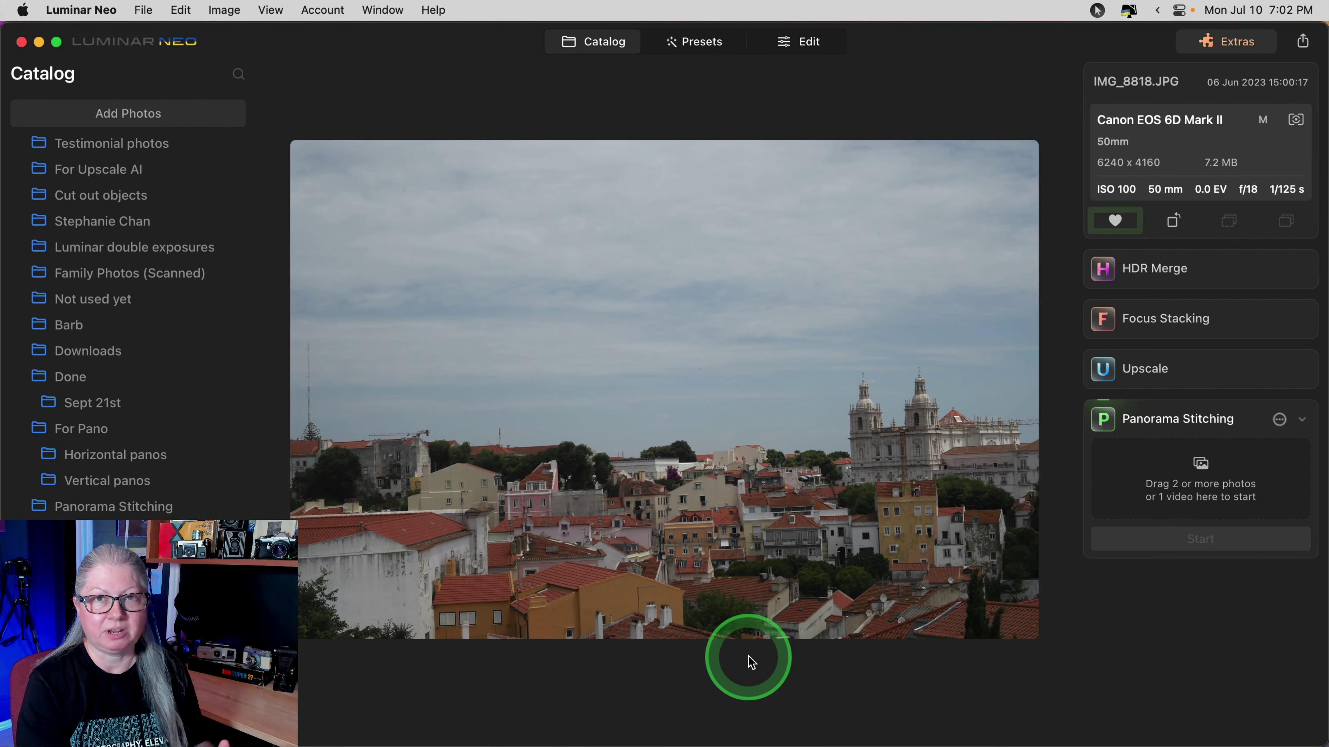
{"action": "key", "text": "Left"}
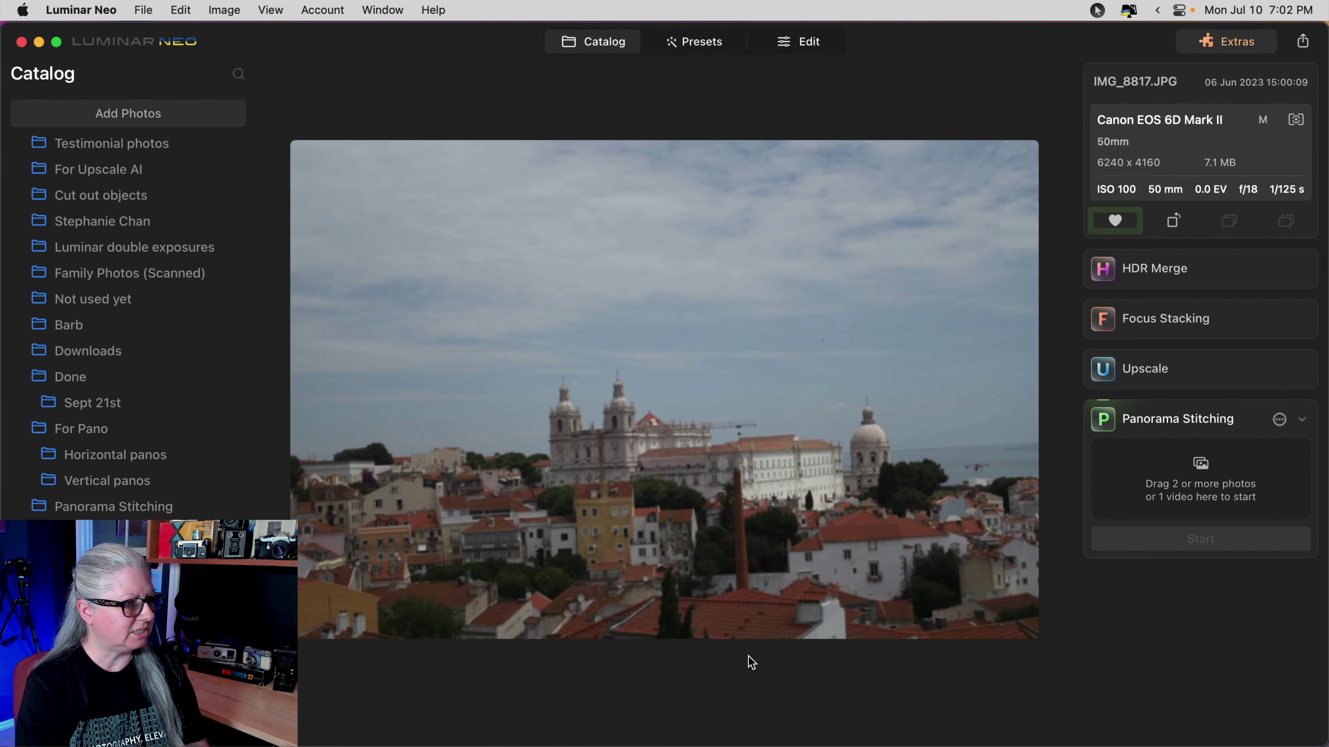
{"action": "key", "text": "Left"}
{"action": "key", "text": "Left"}
{"action": "key", "text": "Left"}
{"action": "key", "text": "Left"}
{"action": "key", "text": "Left"}
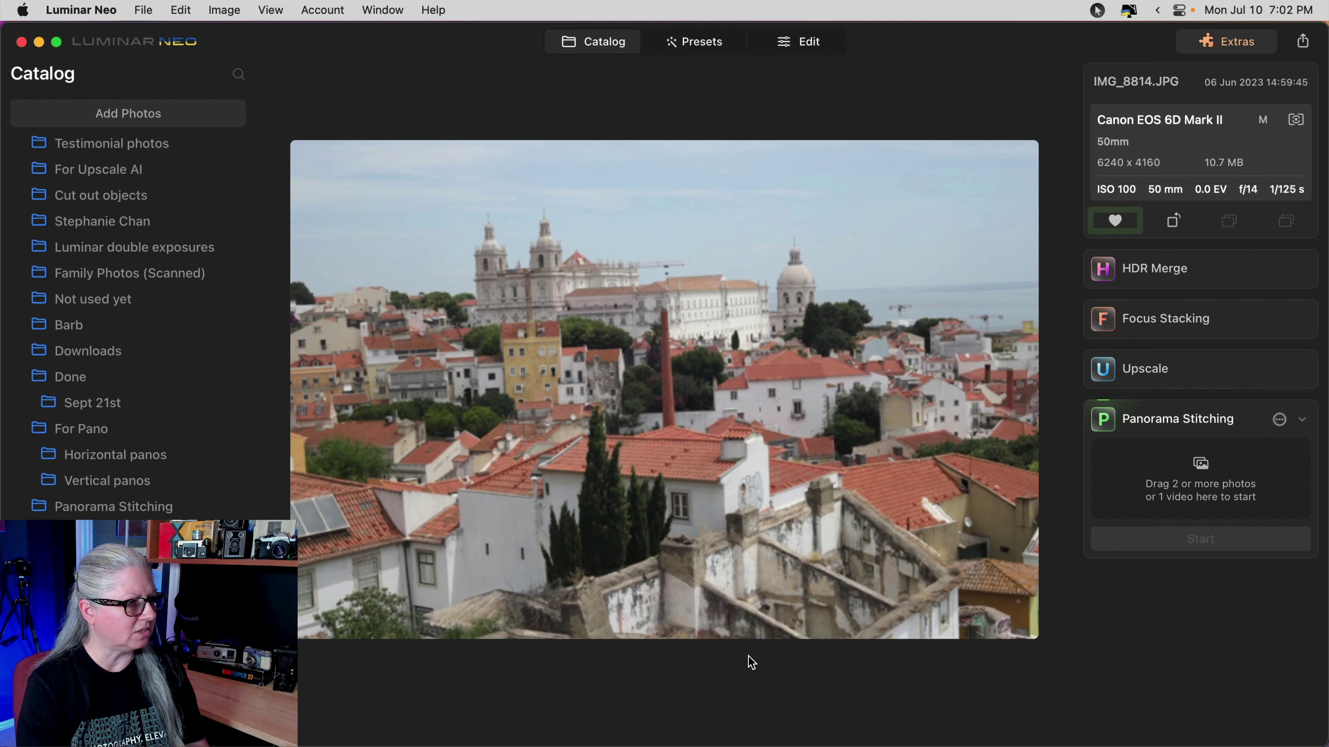
{"action": "key", "text": "Left"}
{"action": "key", "text": "Left"}
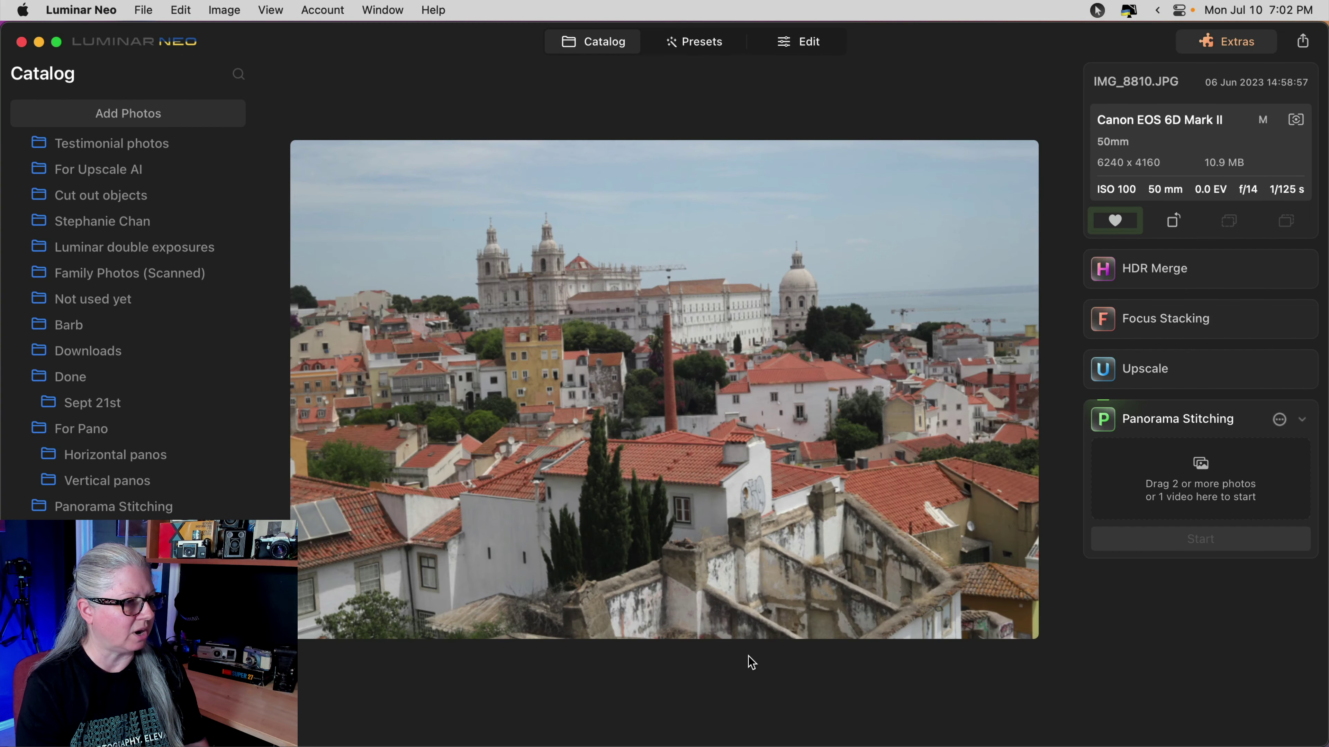
{"action": "key", "text": "Left"}
{"action": "key", "text": "Left"}
{"action": "key", "text": "Left"}
{"action": "key", "text": "Left"}
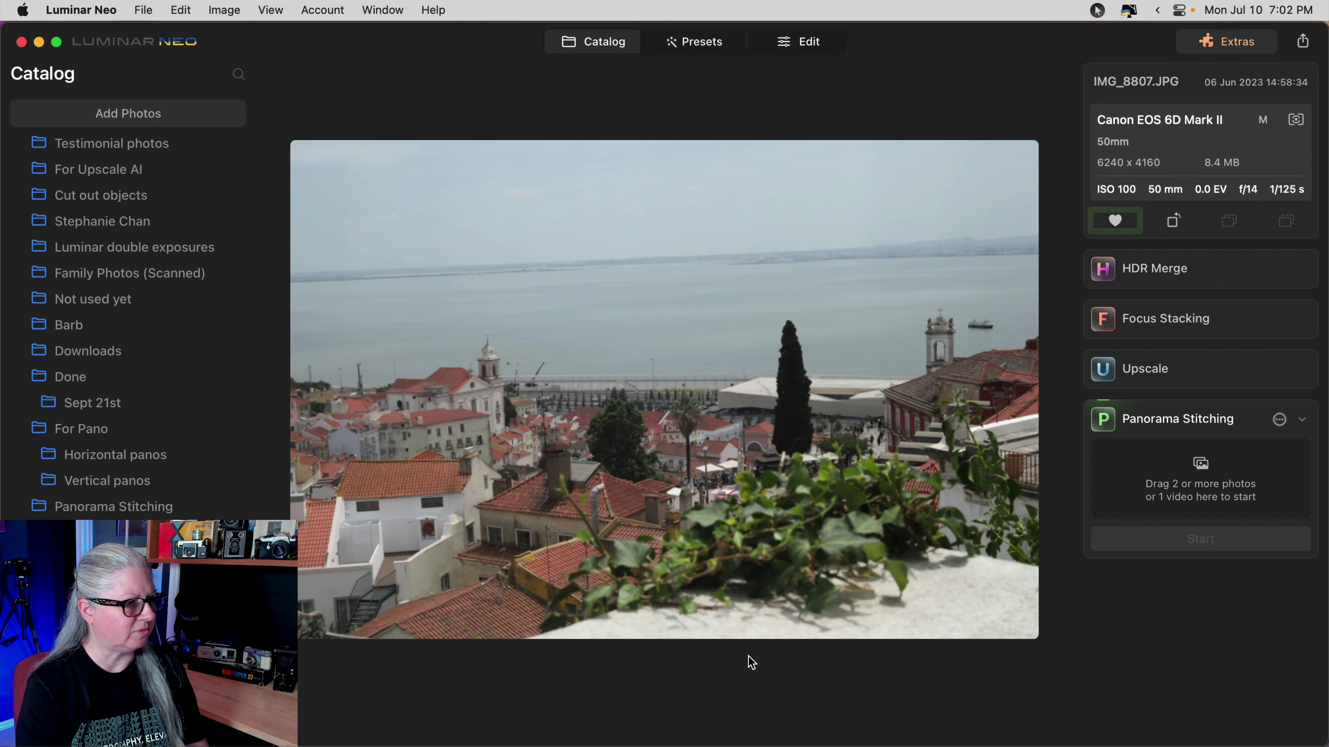
{"action": "key", "text": "Left"}
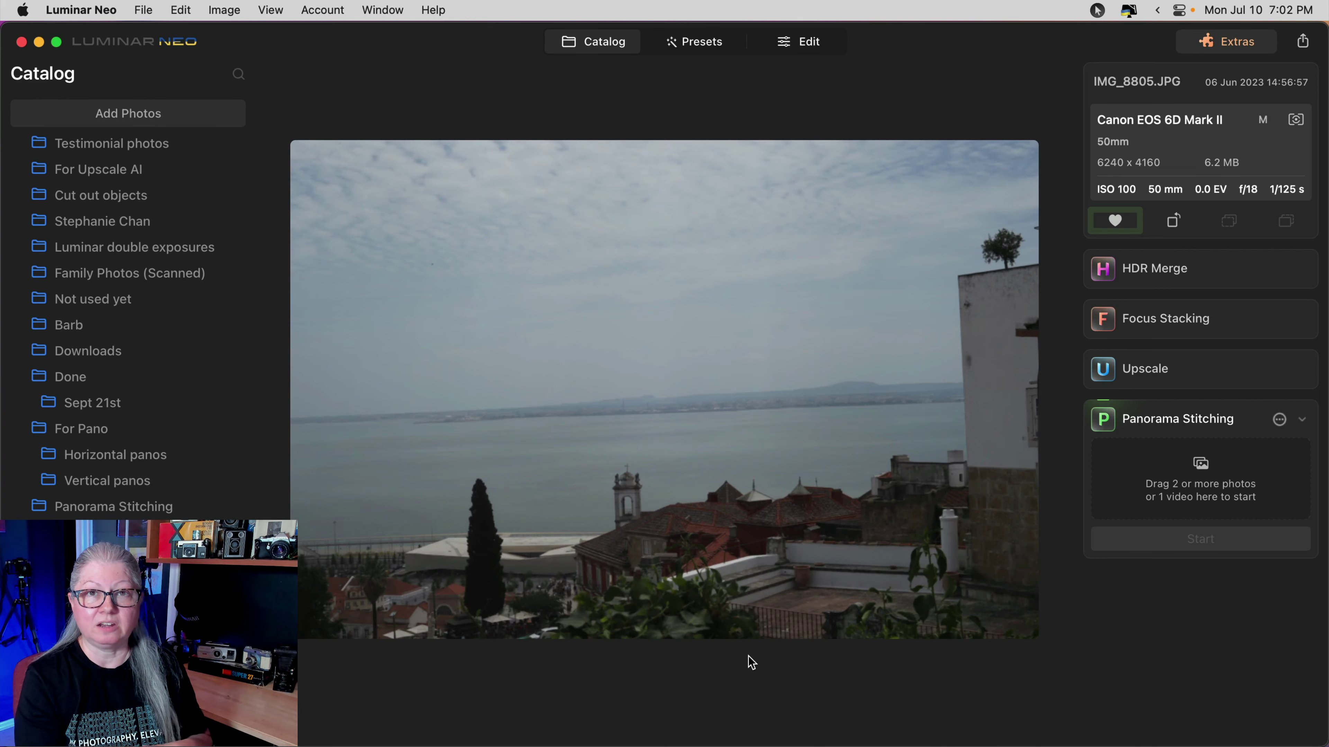
{"action": "key", "text": "Left"}
{"action": "key", "text": "Left"}
{"action": "double_click", "coordinate": [924, 339]}
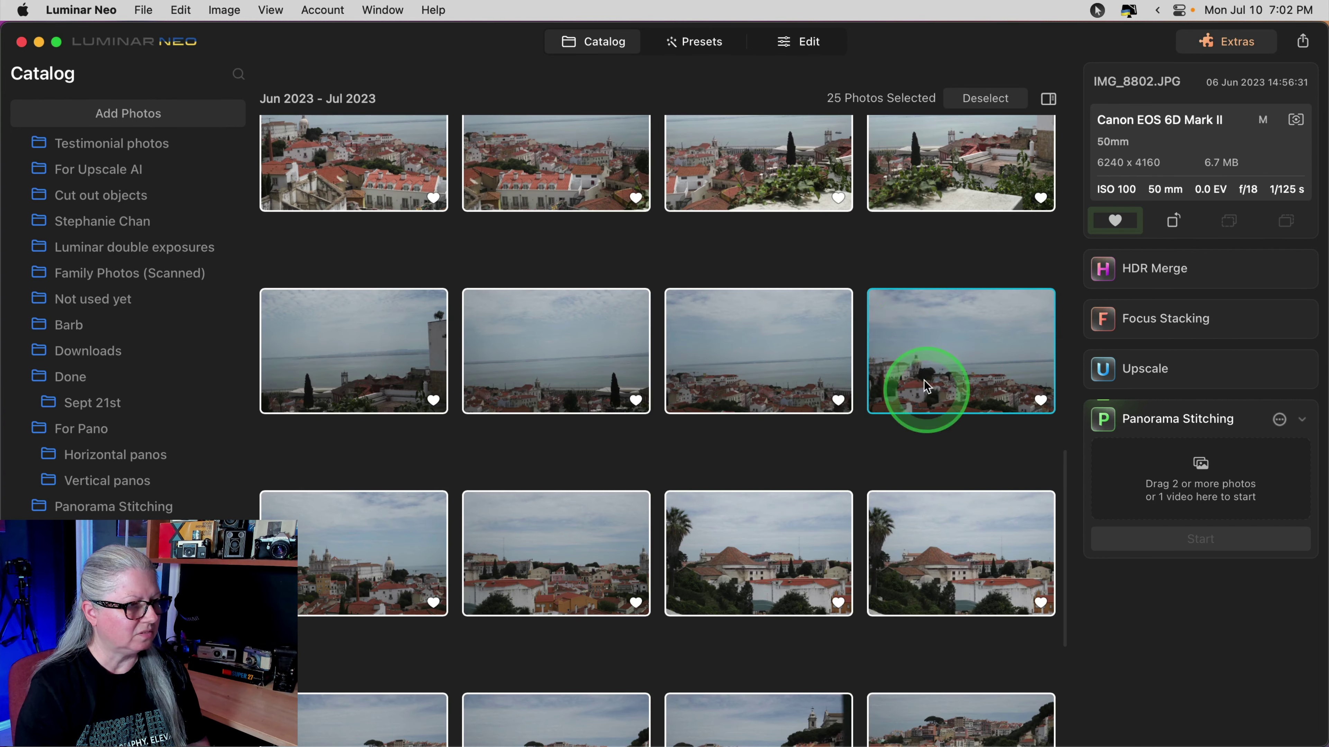
{"action": "left_click_drag", "start_coordinate": [924, 339], "coordinate": [1210, 484]}
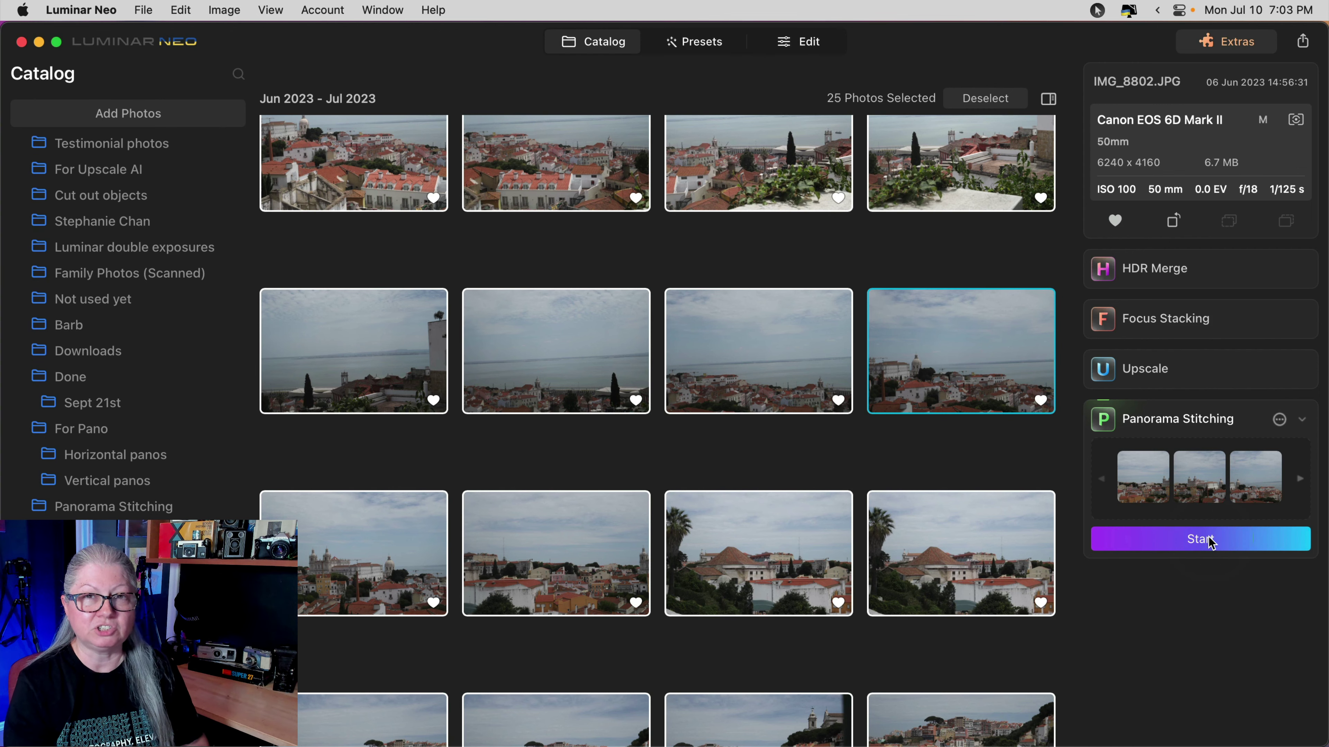
Step: Stitch the loaded Lisbon photos into a full-size skyline panorama
{"action": "left_click", "coordinate": [1210, 540]}
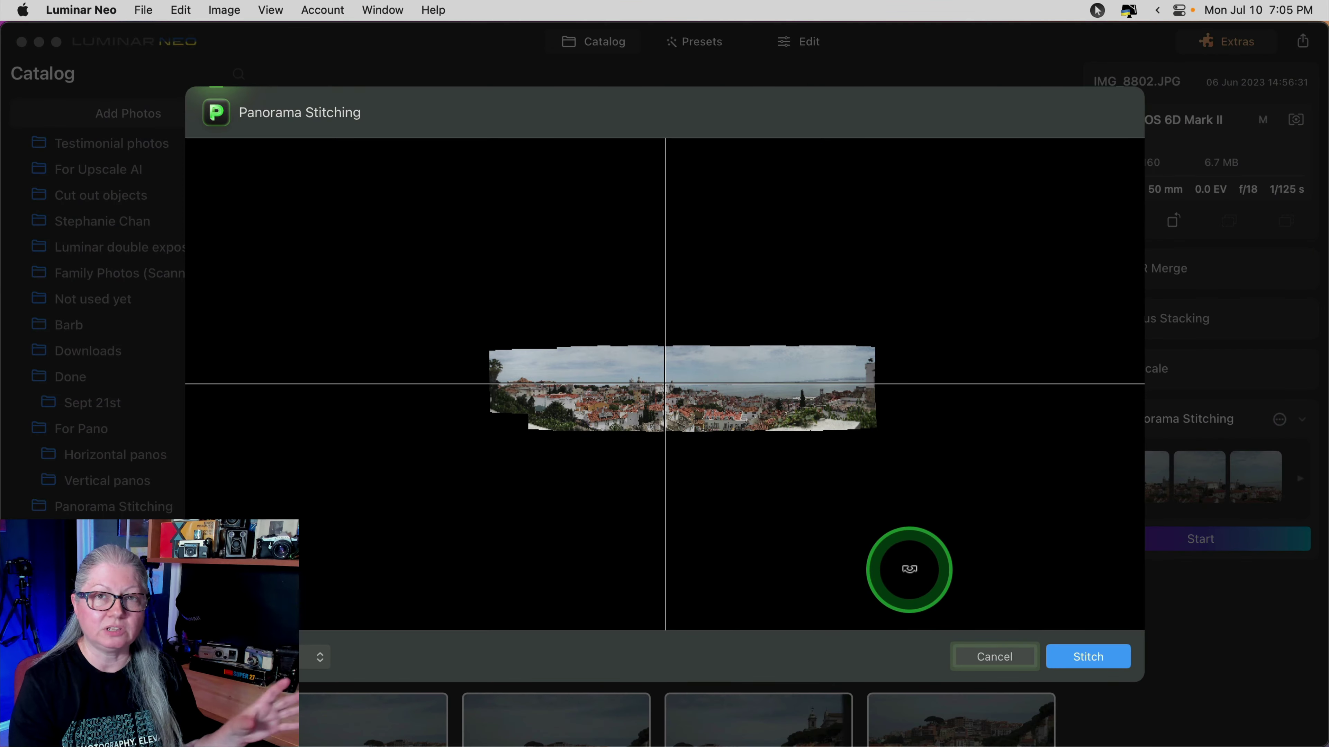
{"action": "left_click", "coordinate": [1087, 656]}
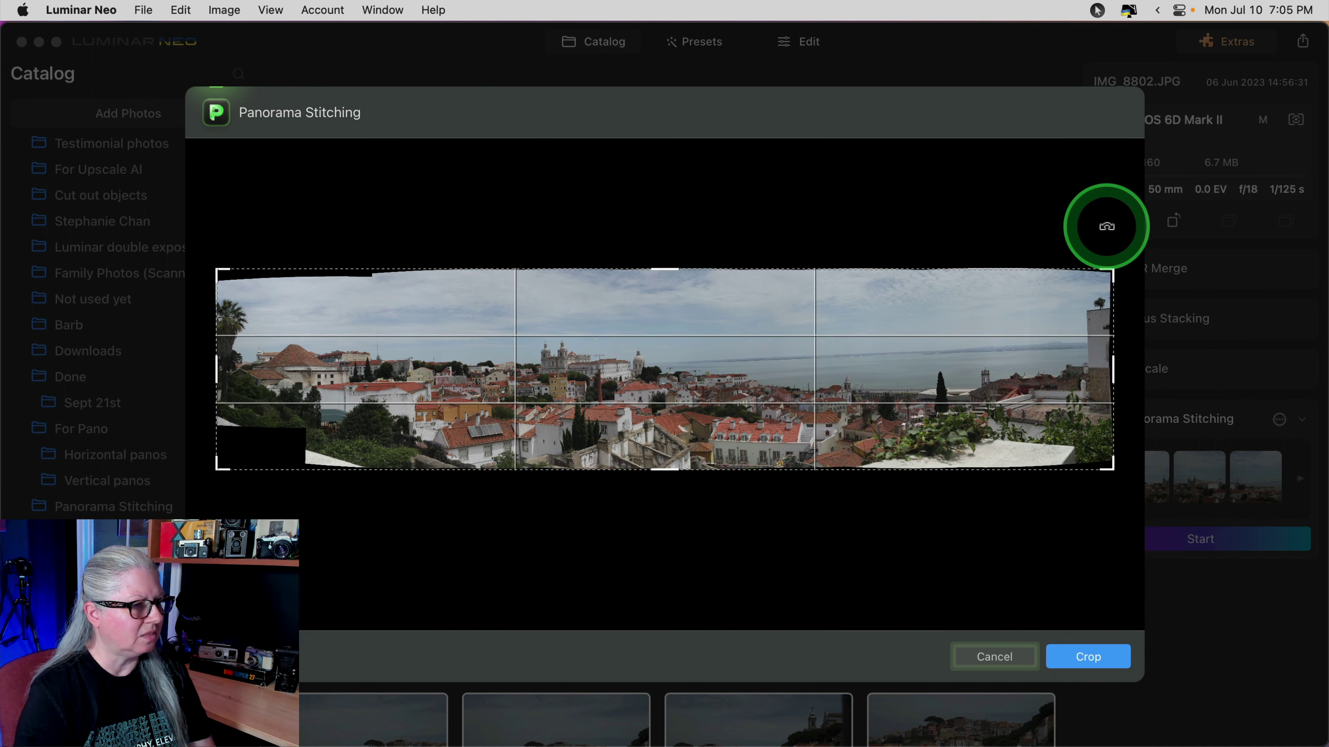
Step: Rotate the crop to level the Lisbon panorama, trim the ragged sky and black gaps, and apply
{"action": "left_click_drag", "start_coordinate": [1114, 247], "coordinate": [1108, 268]}
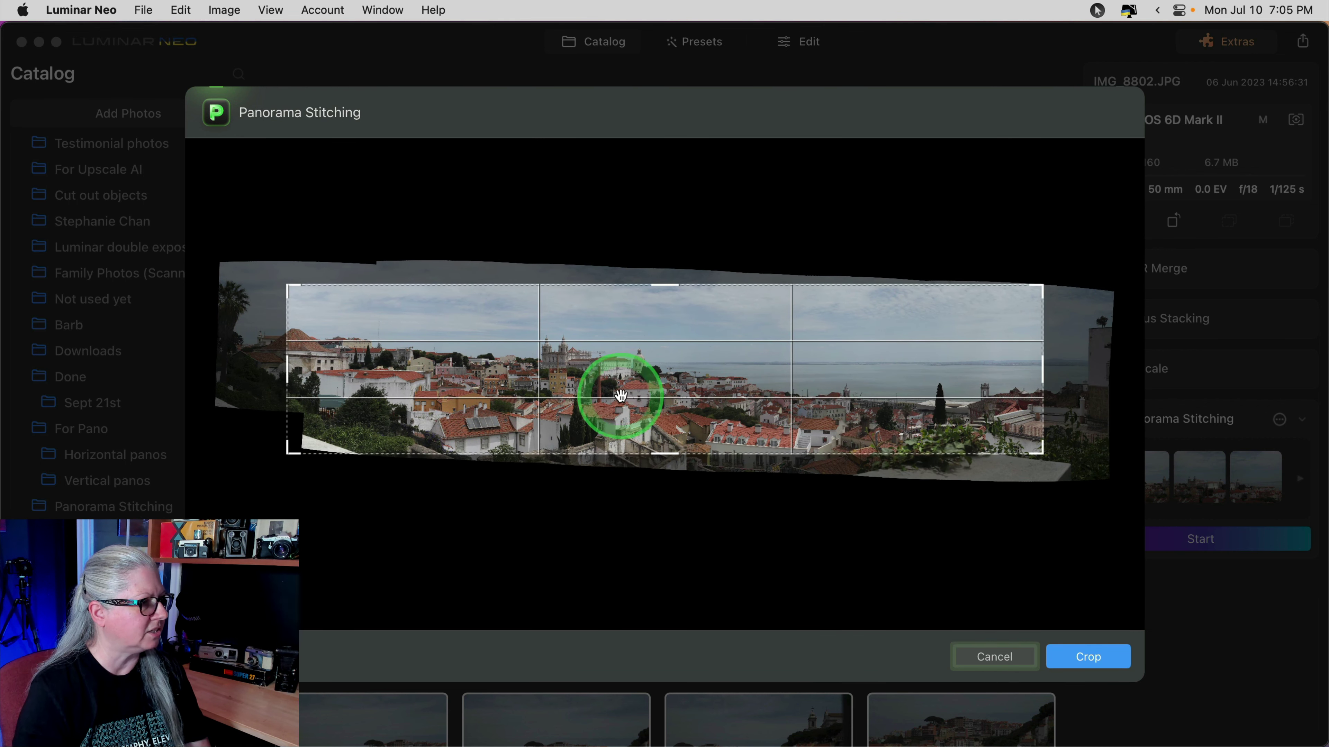
{"action": "left_click_drag", "start_coordinate": [1008, 285], "coordinate": [1008, 297]}
{"action": "left_click_drag", "start_coordinate": [1043, 368], "coordinate": [1109, 370]}
{"action": "left_click_drag", "start_coordinate": [253, 397], "coordinate": [253, 397]}
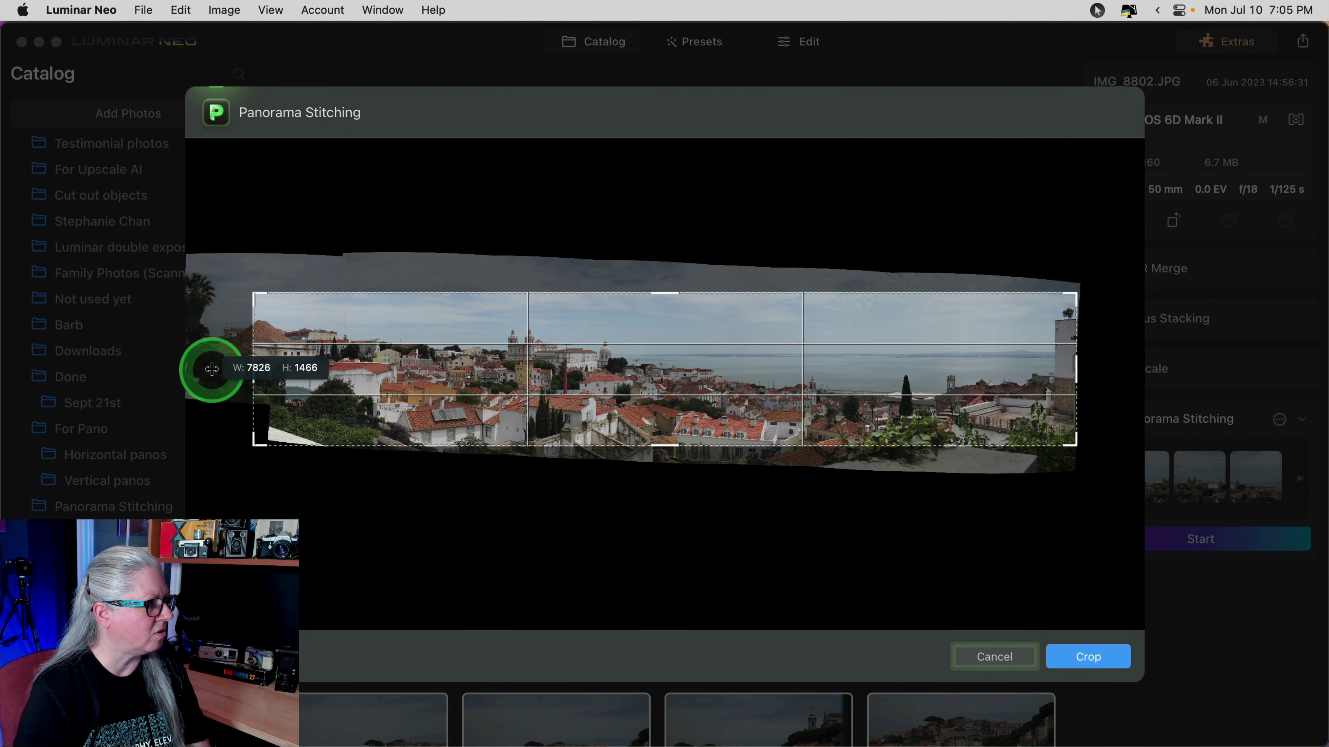
{"action": "left_click_drag", "start_coordinate": [180, 371], "coordinate": [237, 399]}
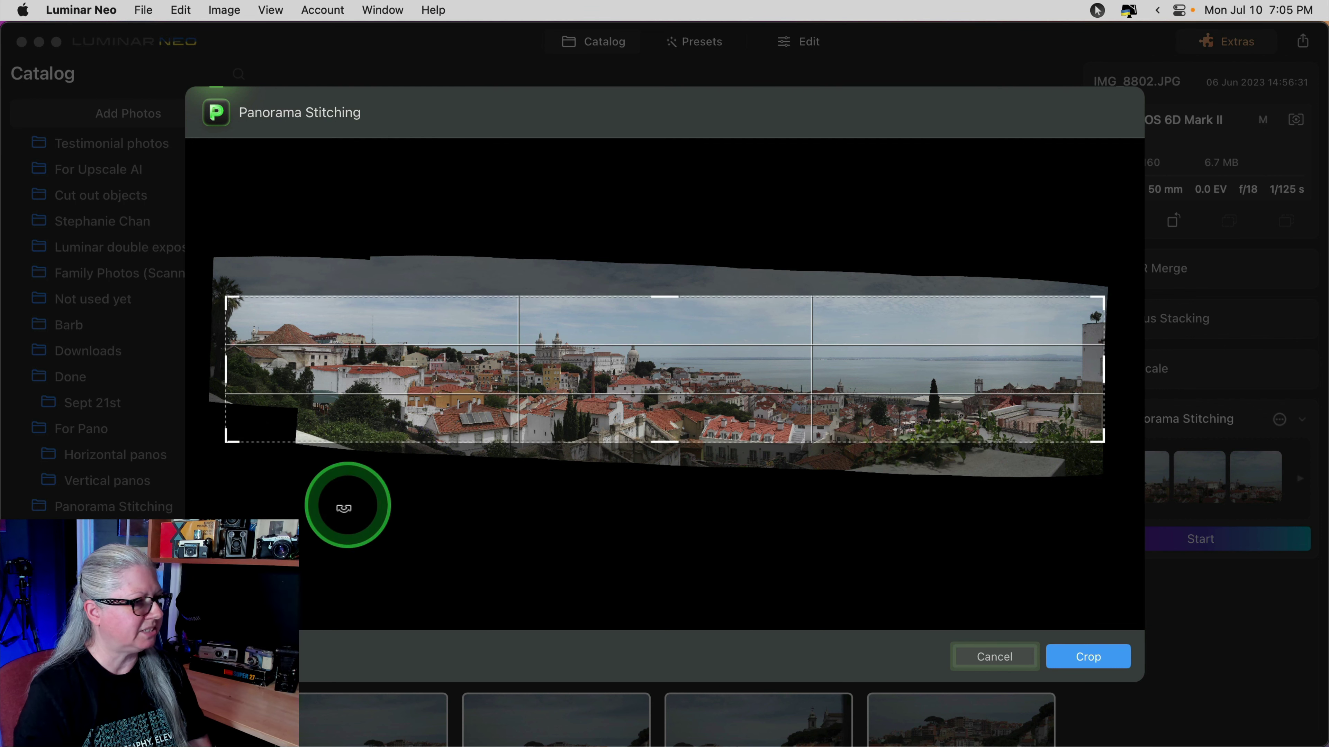
{"action": "left_click_drag", "start_coordinate": [227, 407], "coordinate": [248, 407]}
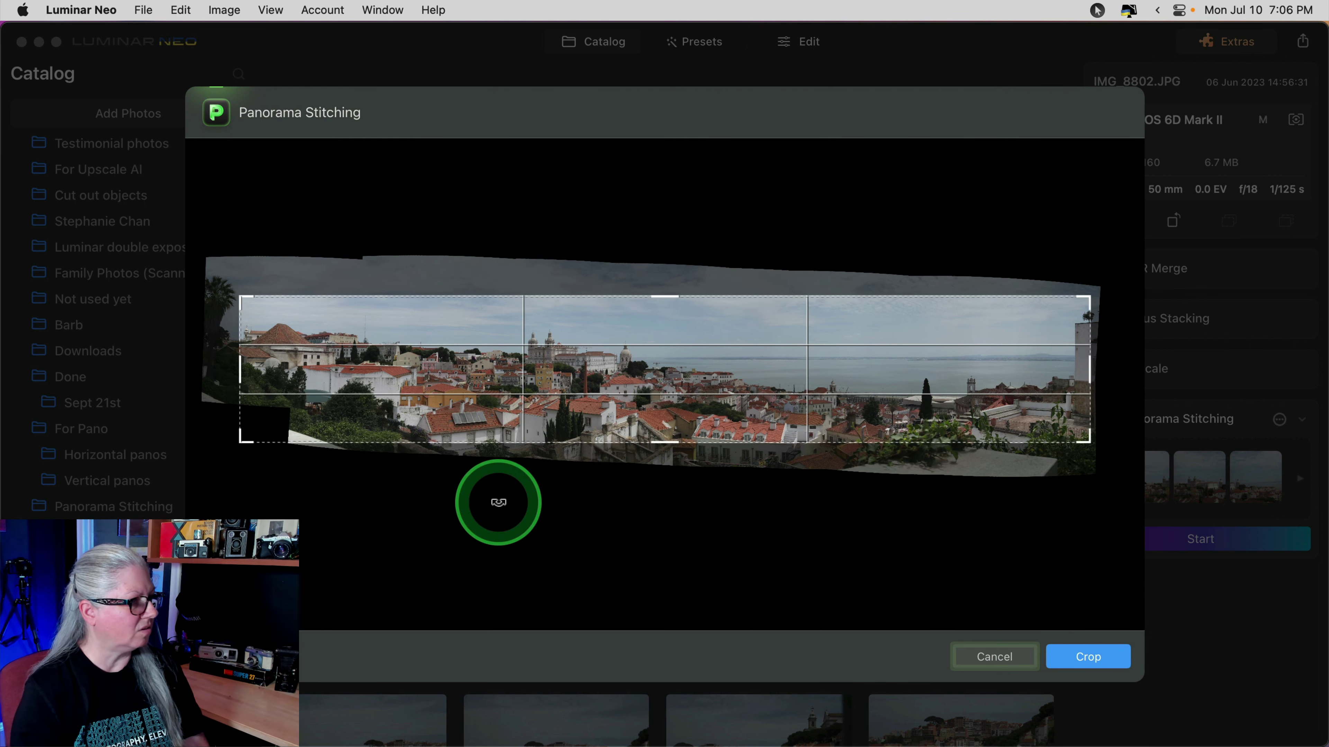
{"action": "left_click", "coordinate": [1079, 657]}
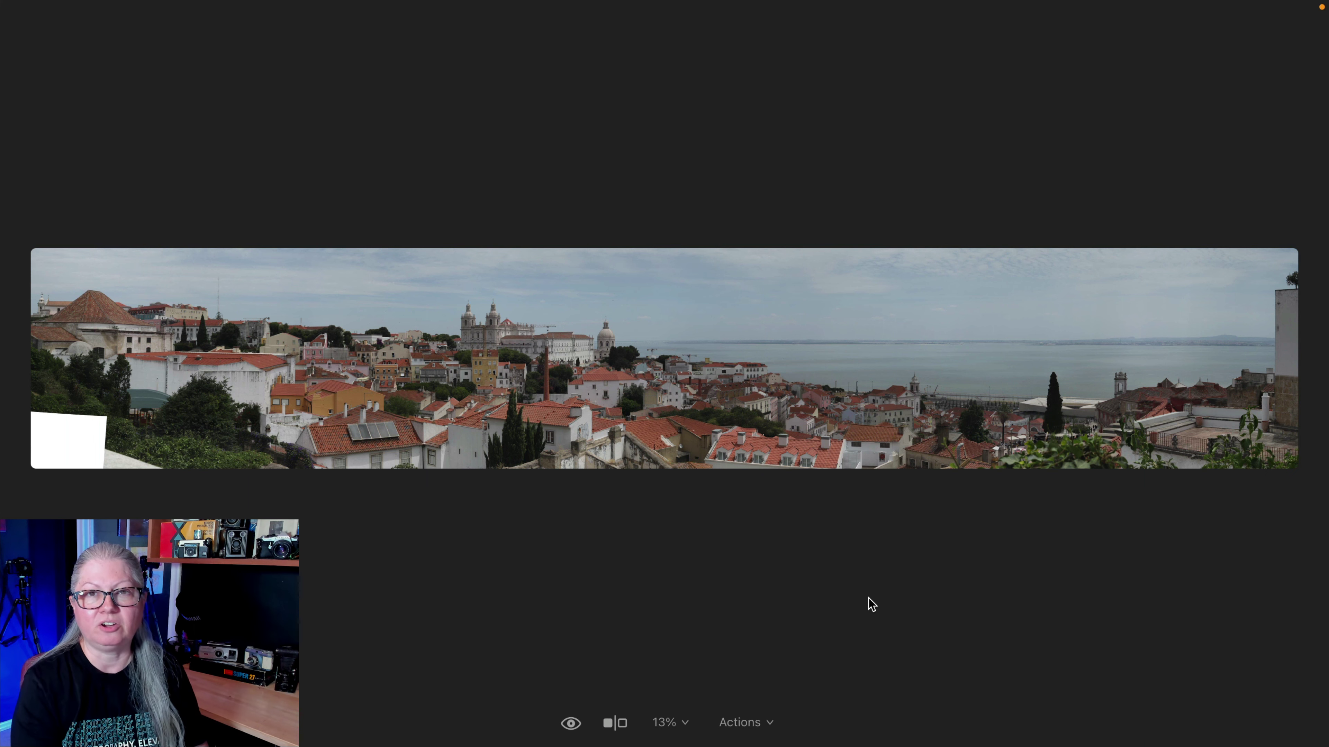
Step: Switch to the next finished panorama to compare it
{"action": "key", "text": "Right"}
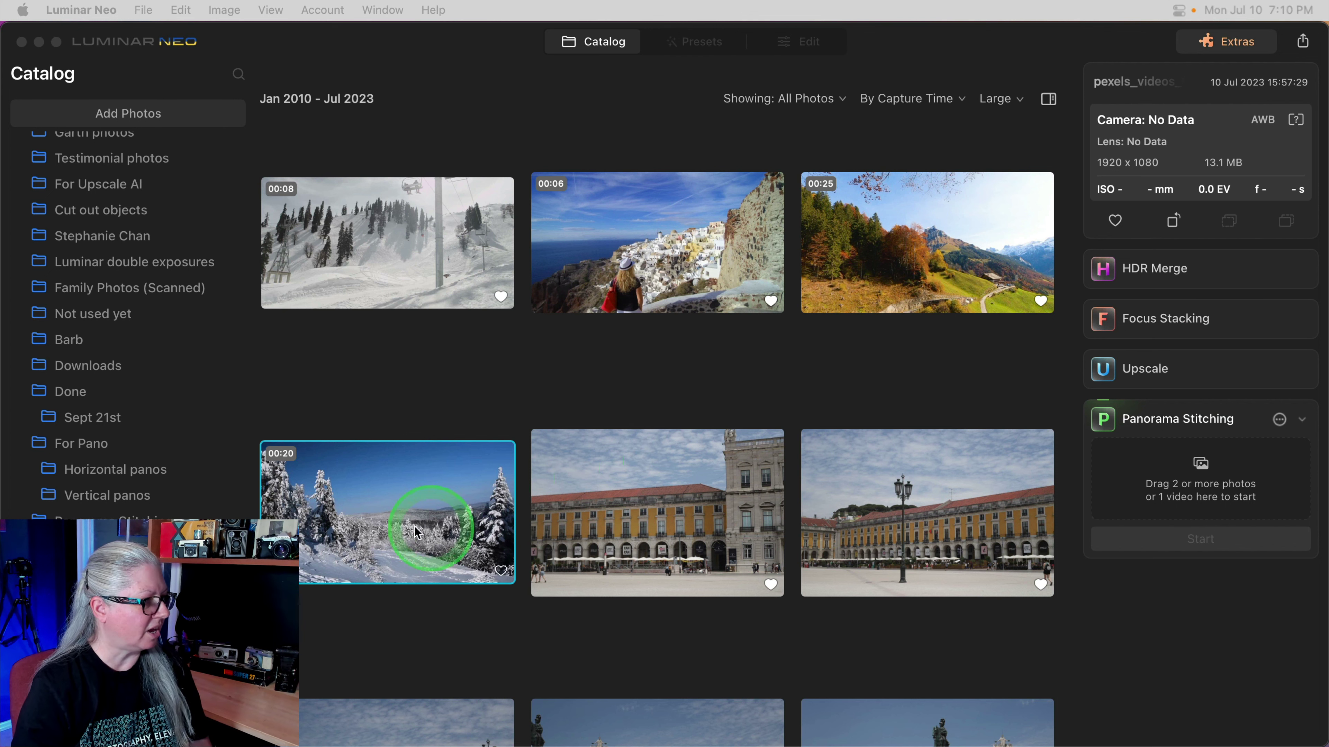
Step: Preview the 20-second snowy forest video, then load it into Panorama Stitching and start
{"action": "double_click", "coordinate": [392, 533]}
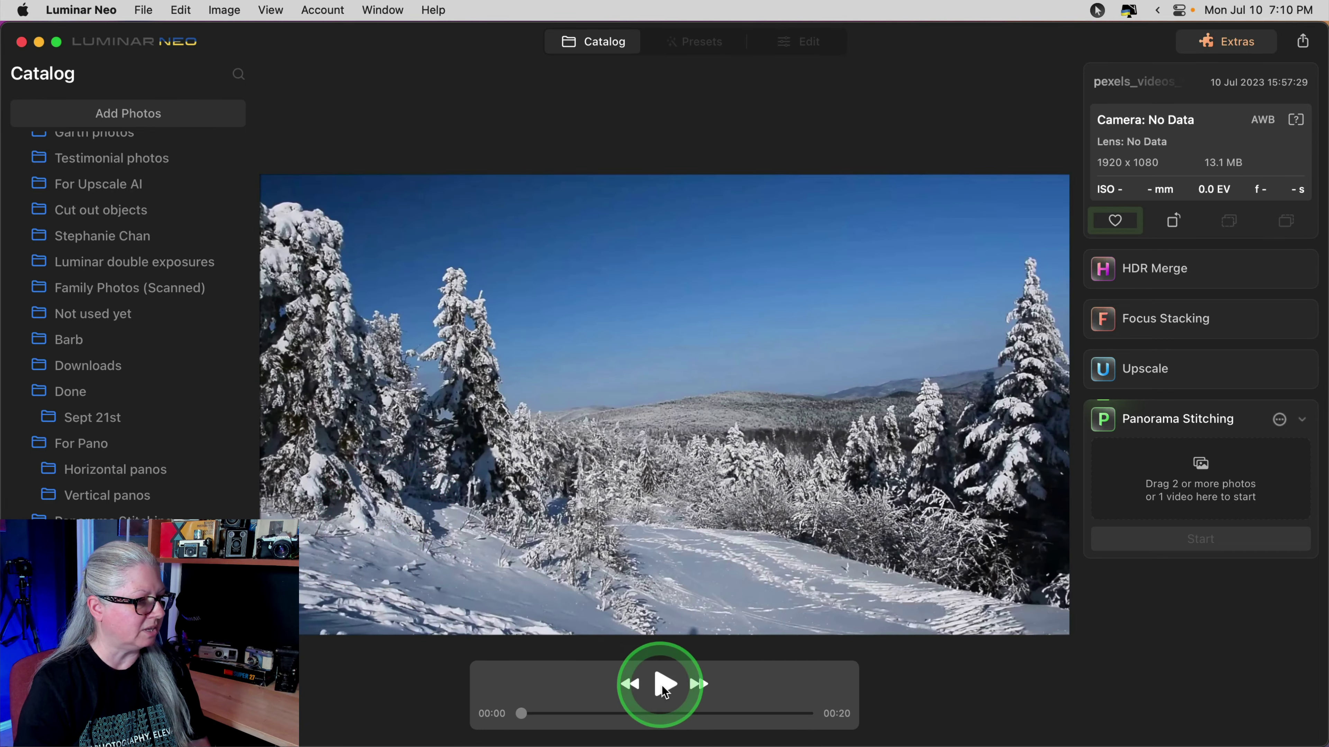
{"action": "left_click", "coordinate": [664, 686]}
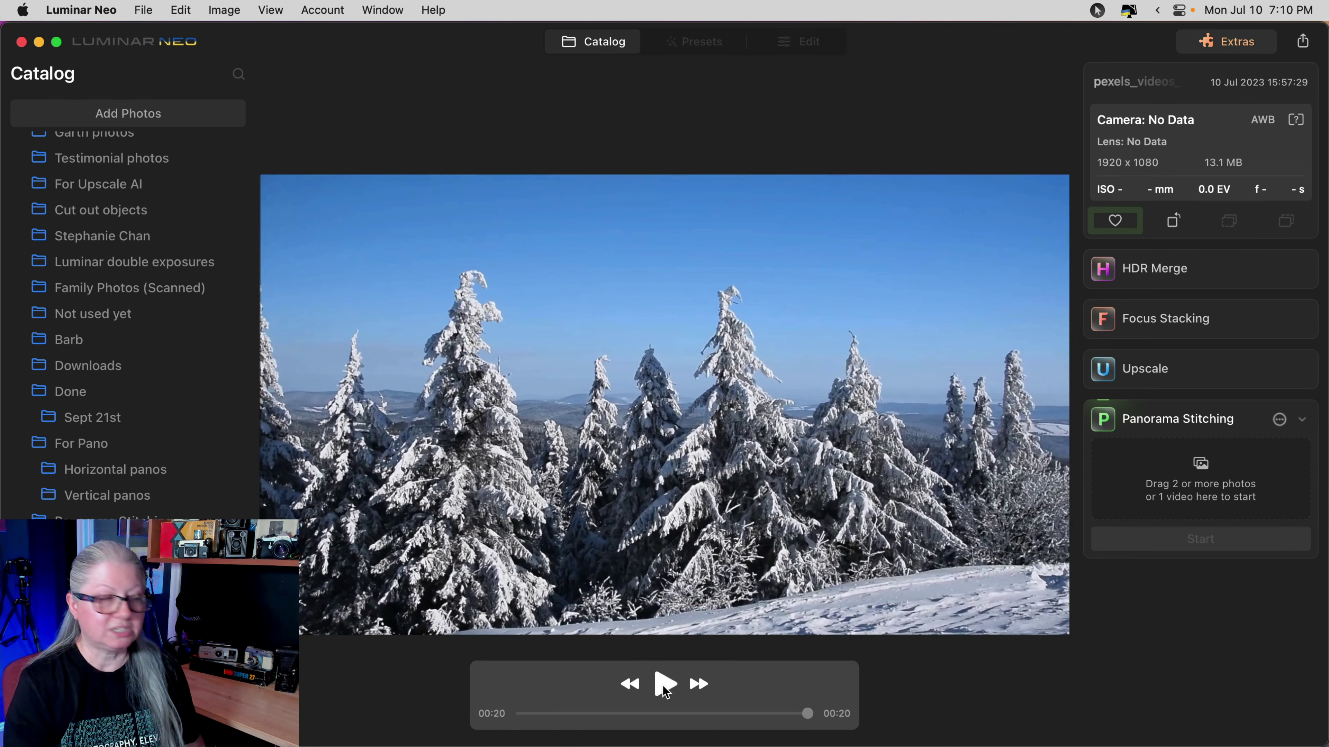
{"action": "double_click", "coordinate": [664, 692]}
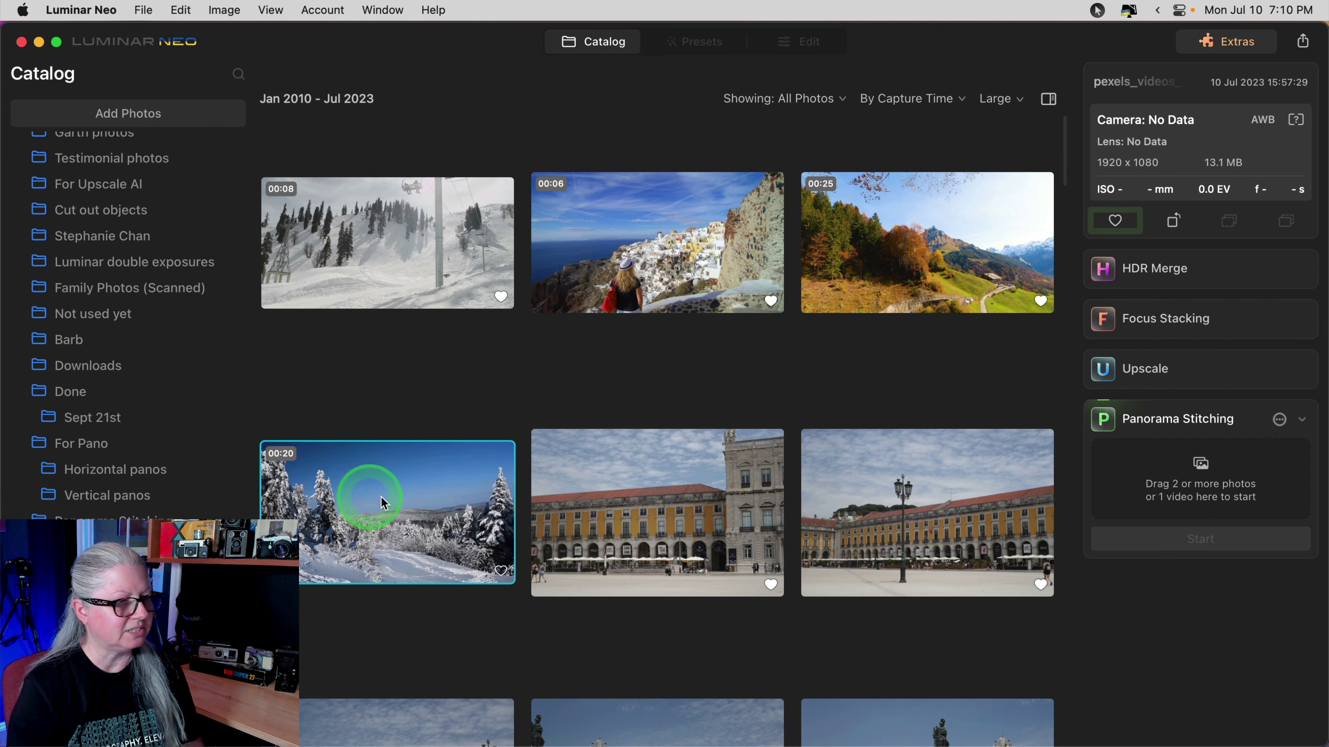
{"action": "left_click_drag", "start_coordinate": [385, 503], "coordinate": [1195, 496]}
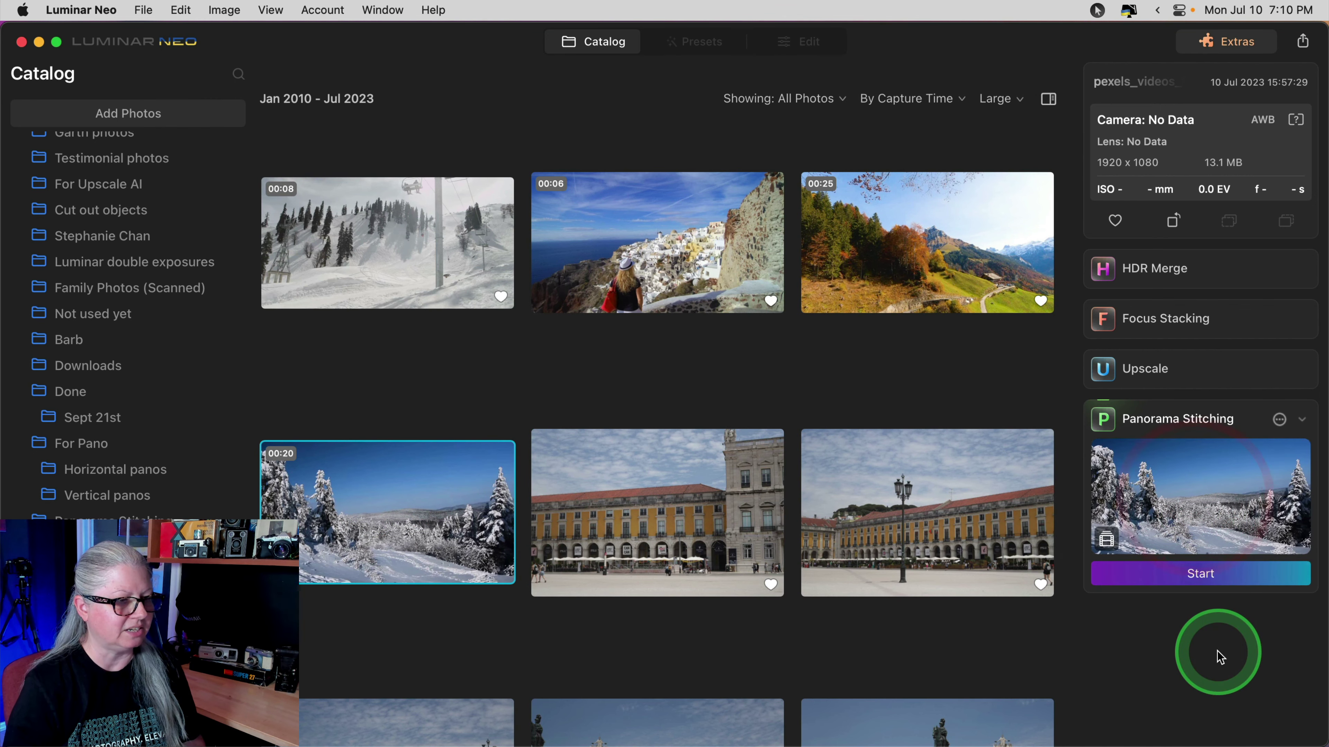
{"action": "left_click", "coordinate": [1202, 573]}
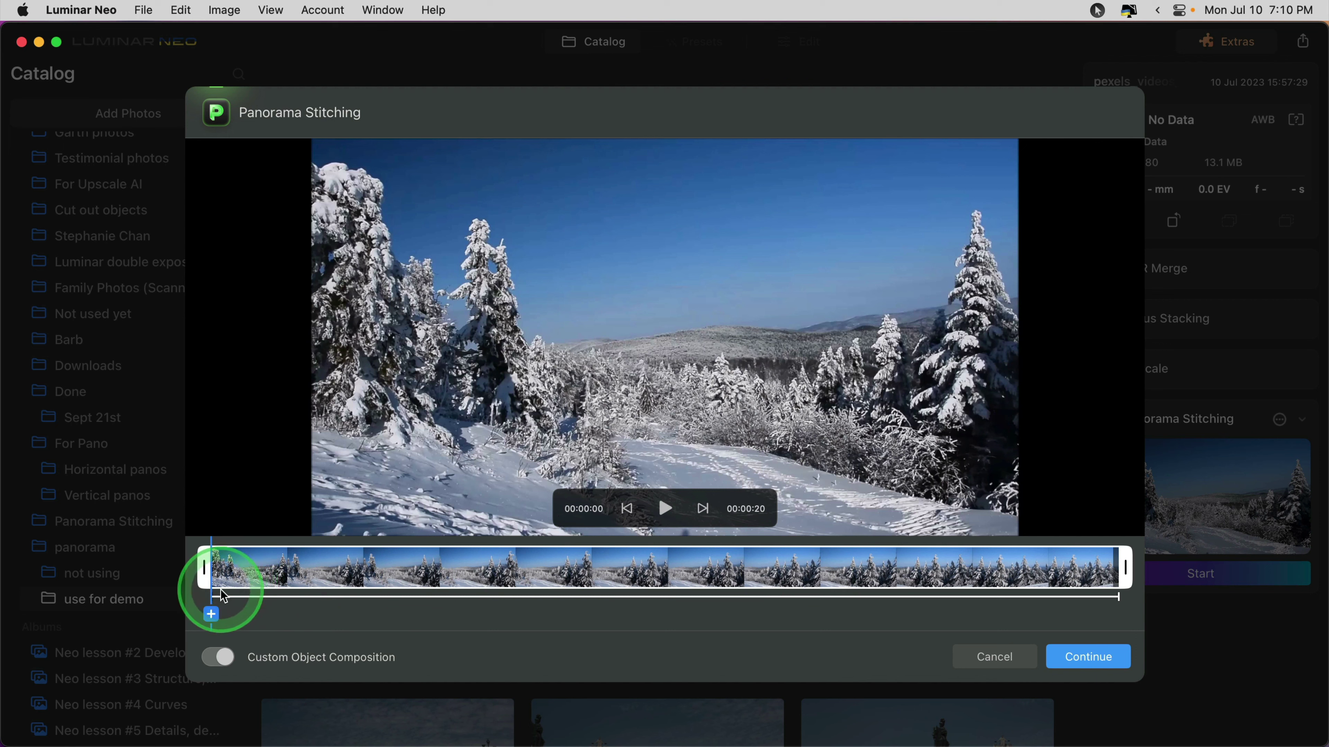
Step: Trim the end of the snowy video's range, disable Custom Object Composition, and generate the panorama
{"action": "left_click_drag", "start_coordinate": [240, 589], "coordinate": [870, 608]}
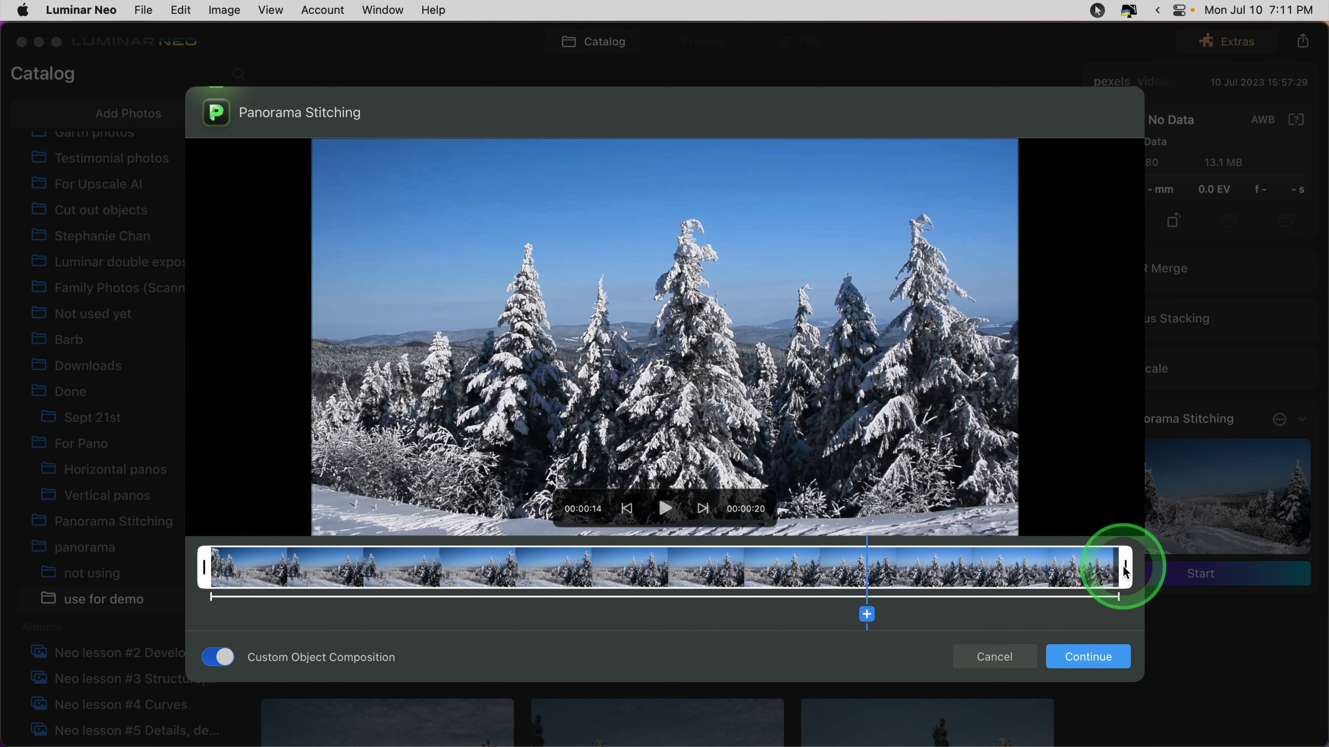
{"action": "left_click_drag", "start_coordinate": [1125, 568], "coordinate": [865, 576]}
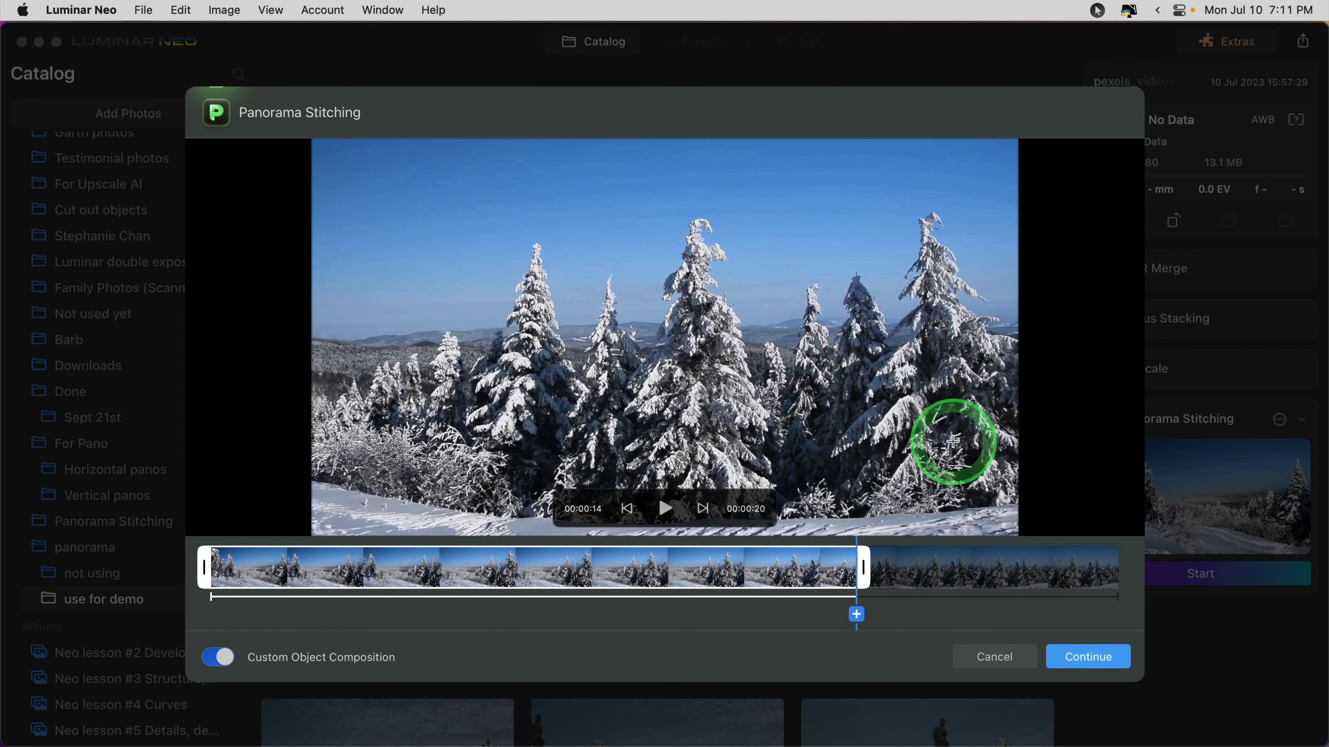
{"action": "left_click", "coordinate": [217, 656]}
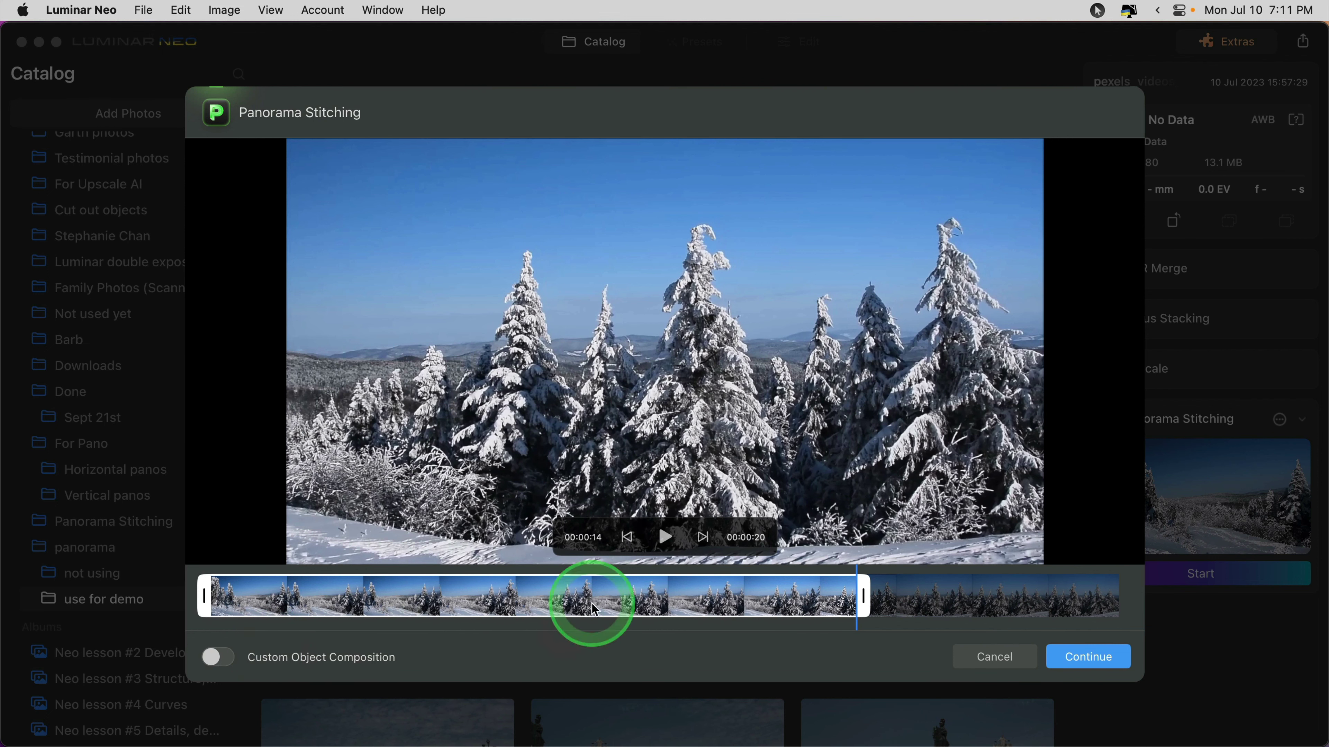
{"action": "left_click", "coordinate": [1077, 660]}
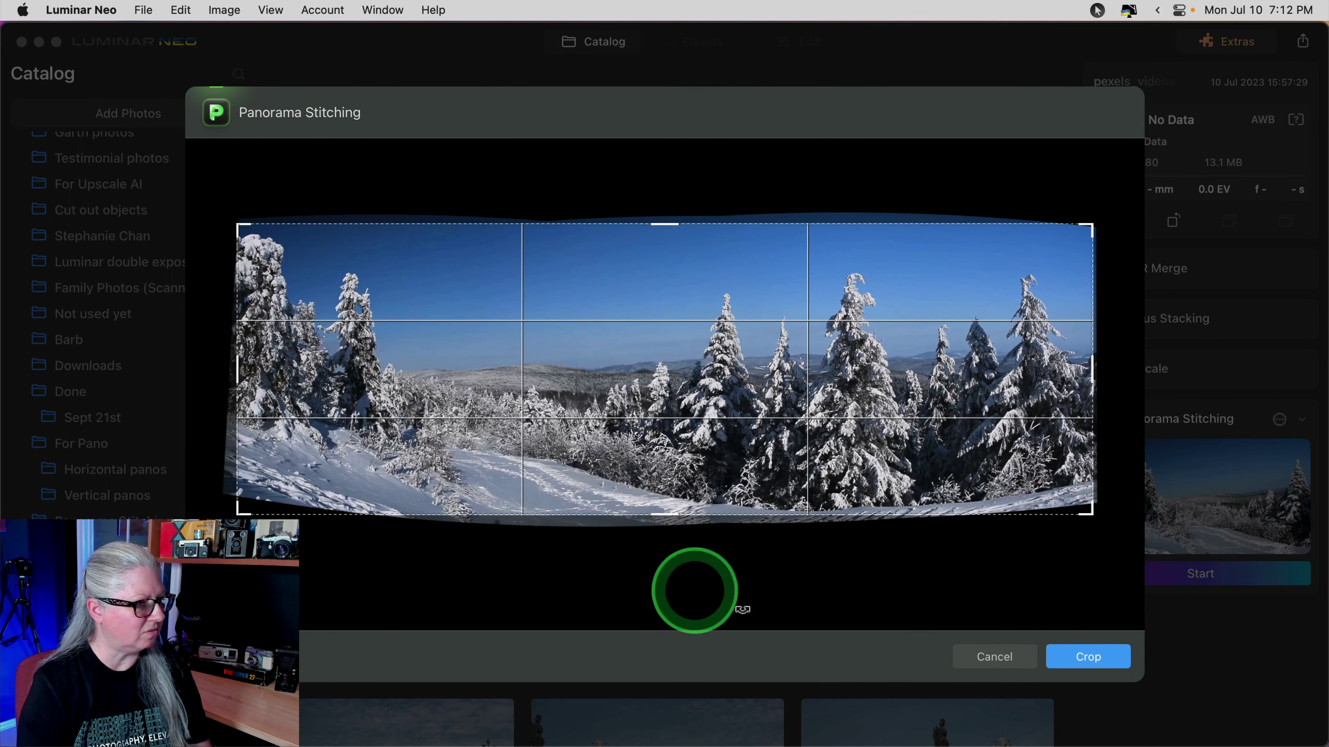
Step: Apply the crop and save the snowy forest panorama at 2930 × 1002
{"action": "left_click", "coordinate": [1061, 658]}
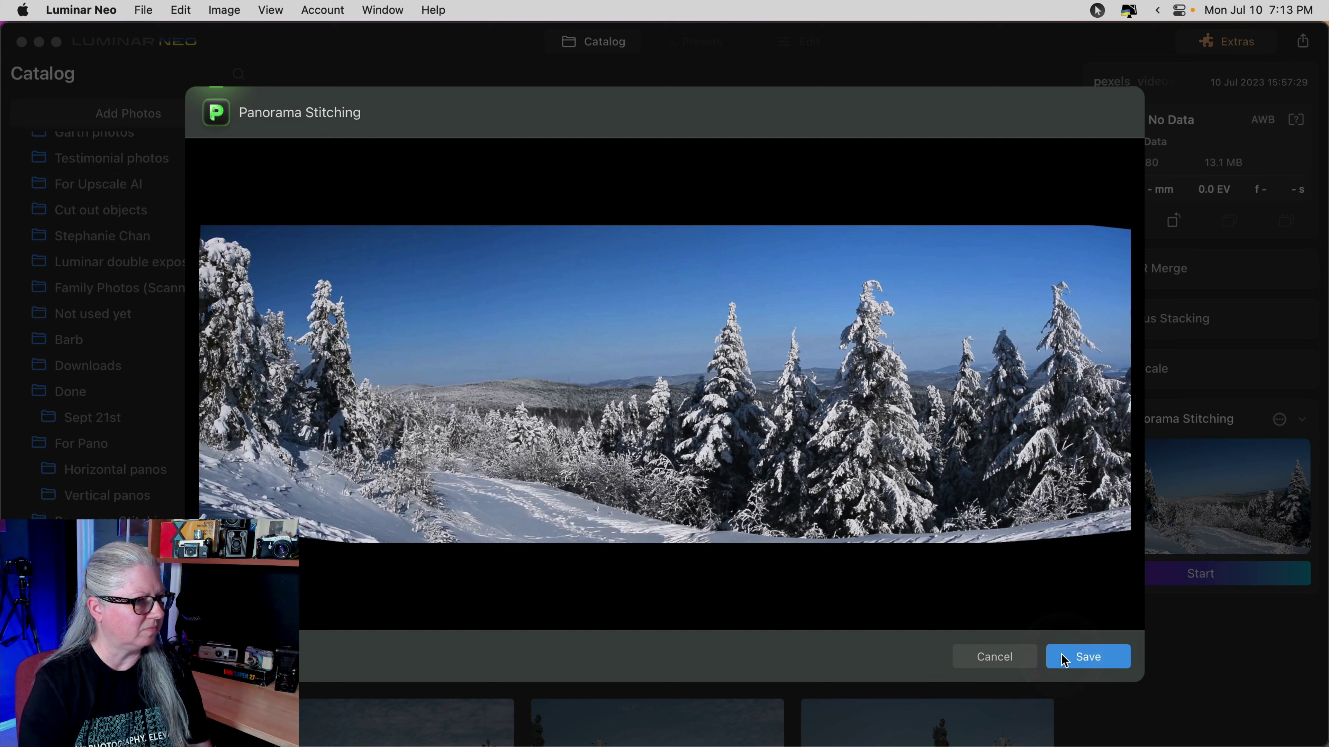
{"action": "left_click", "coordinate": [1081, 660]}
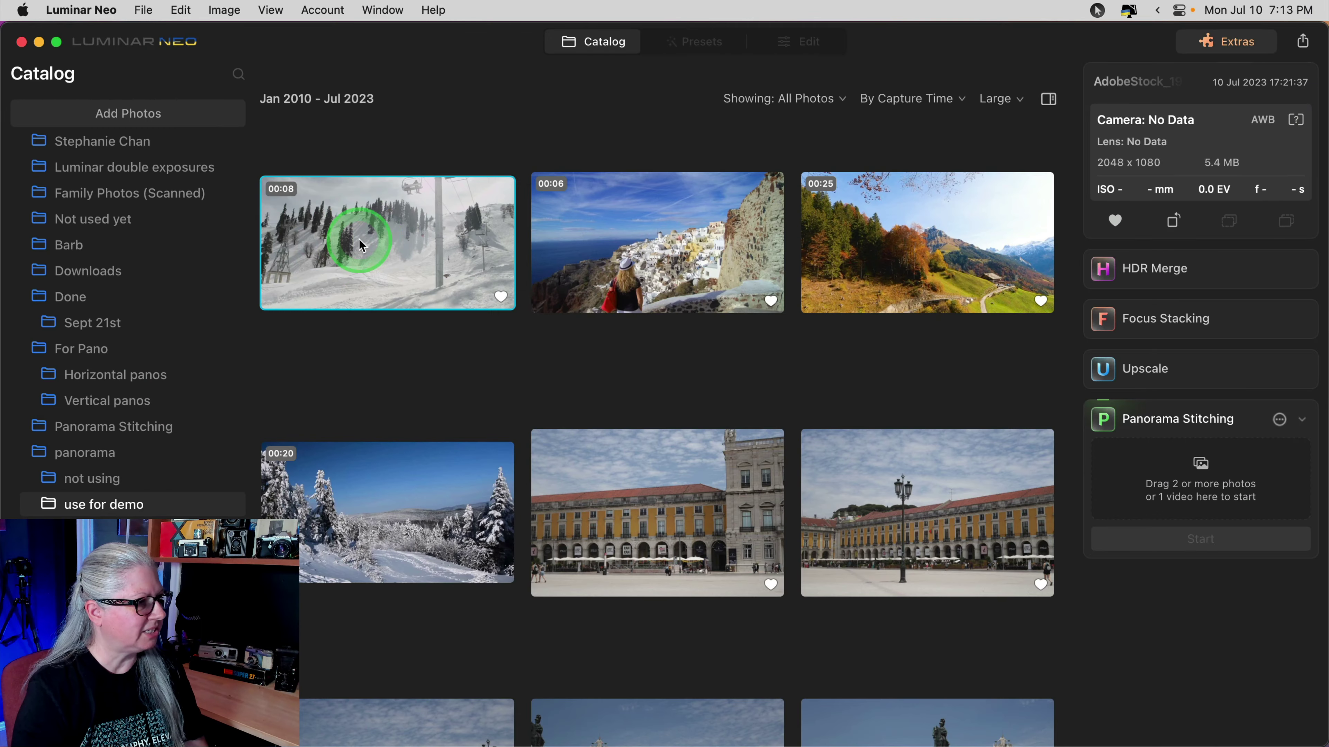
Step: Load the 8-second ski video into Panorama Stitching and enable Custom Object Composition
{"action": "left_click_drag", "start_coordinate": [361, 243], "coordinate": [1108, 486]}
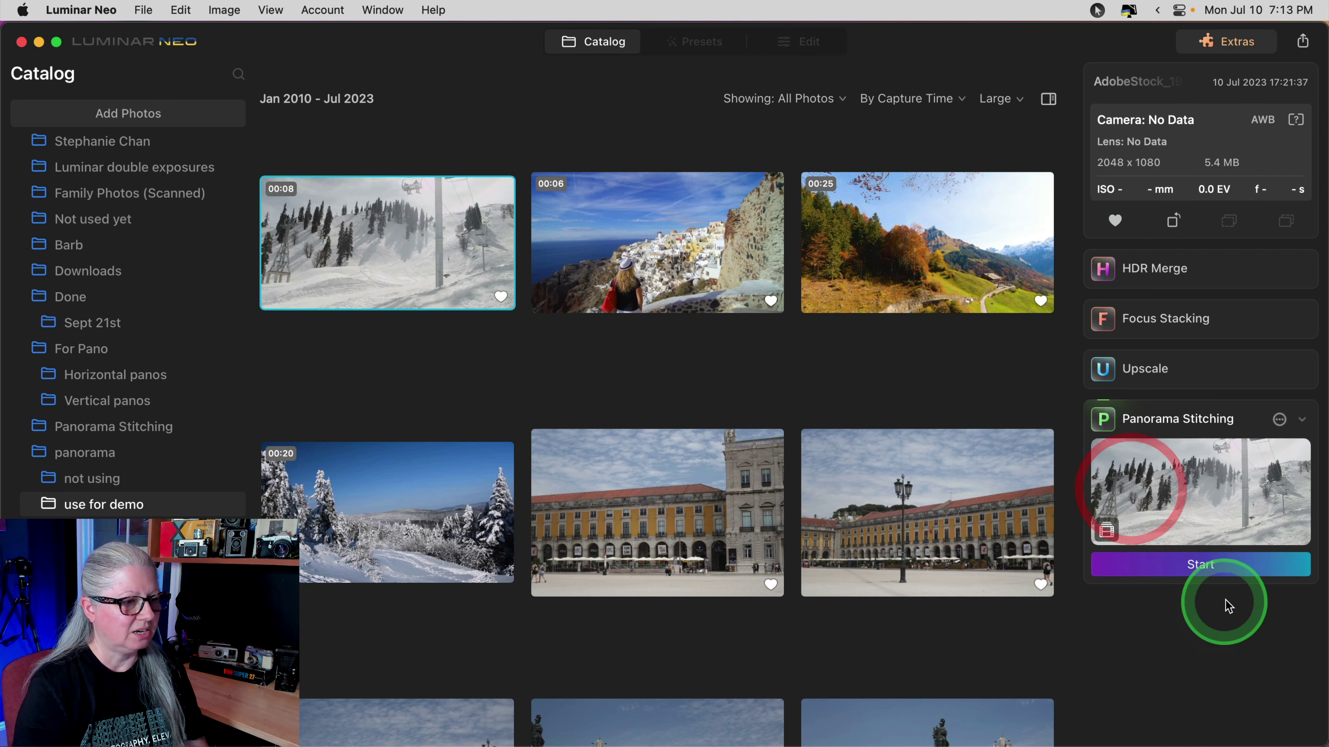
{"action": "left_click", "coordinate": [1212, 568]}
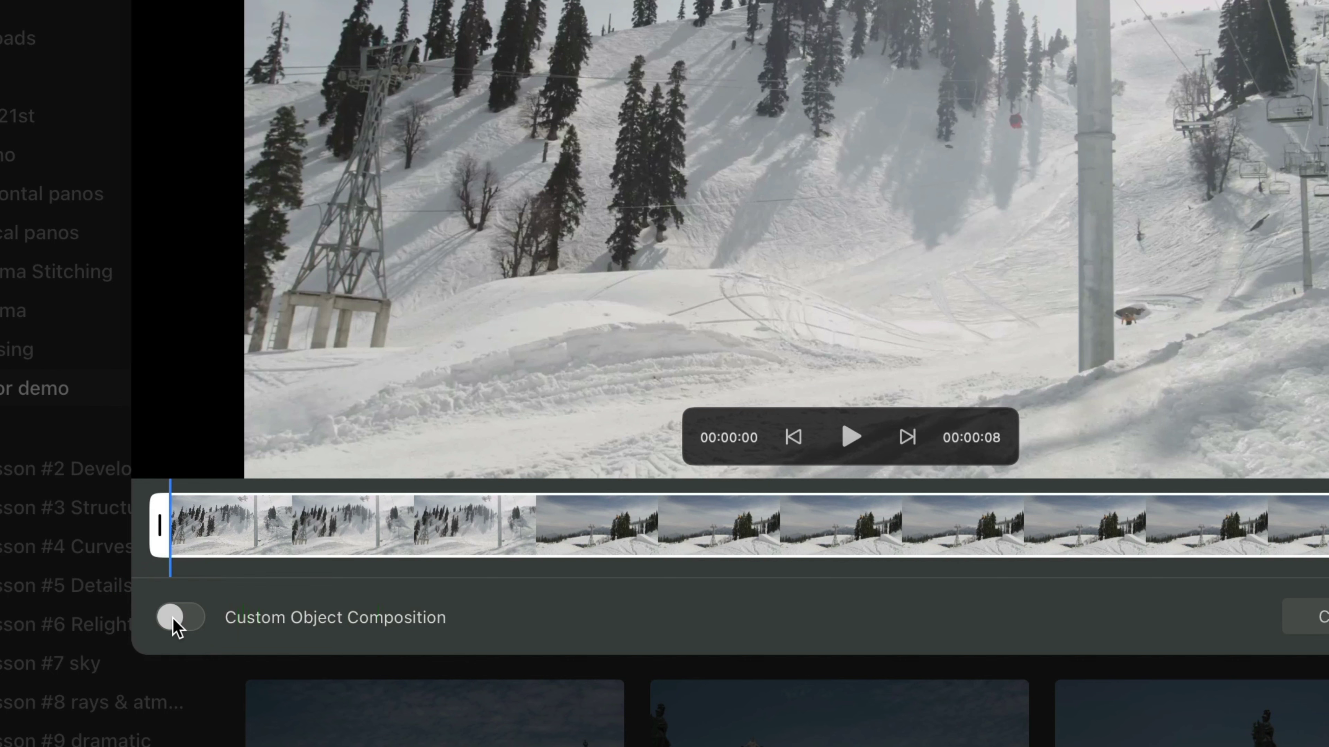
{"action": "left_click", "coordinate": [174, 623]}
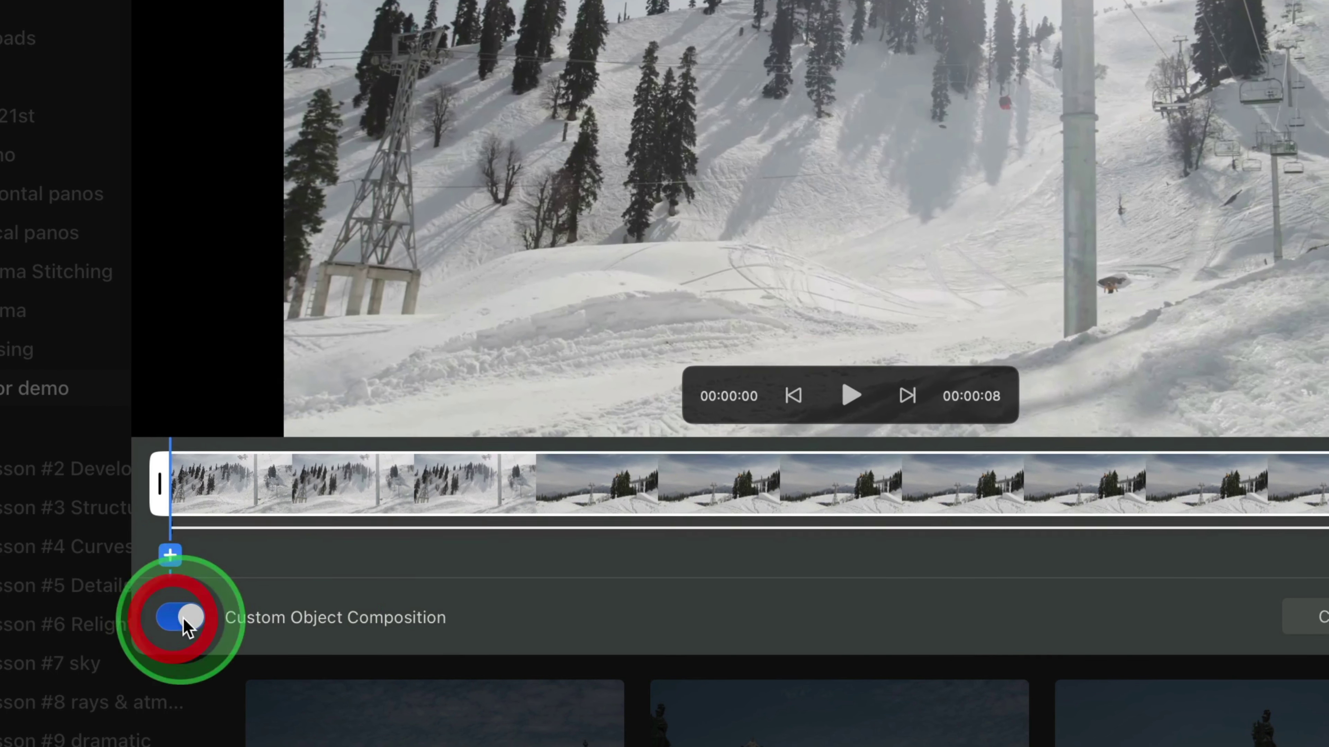
{"action": "left_click", "coordinate": [852, 437]}
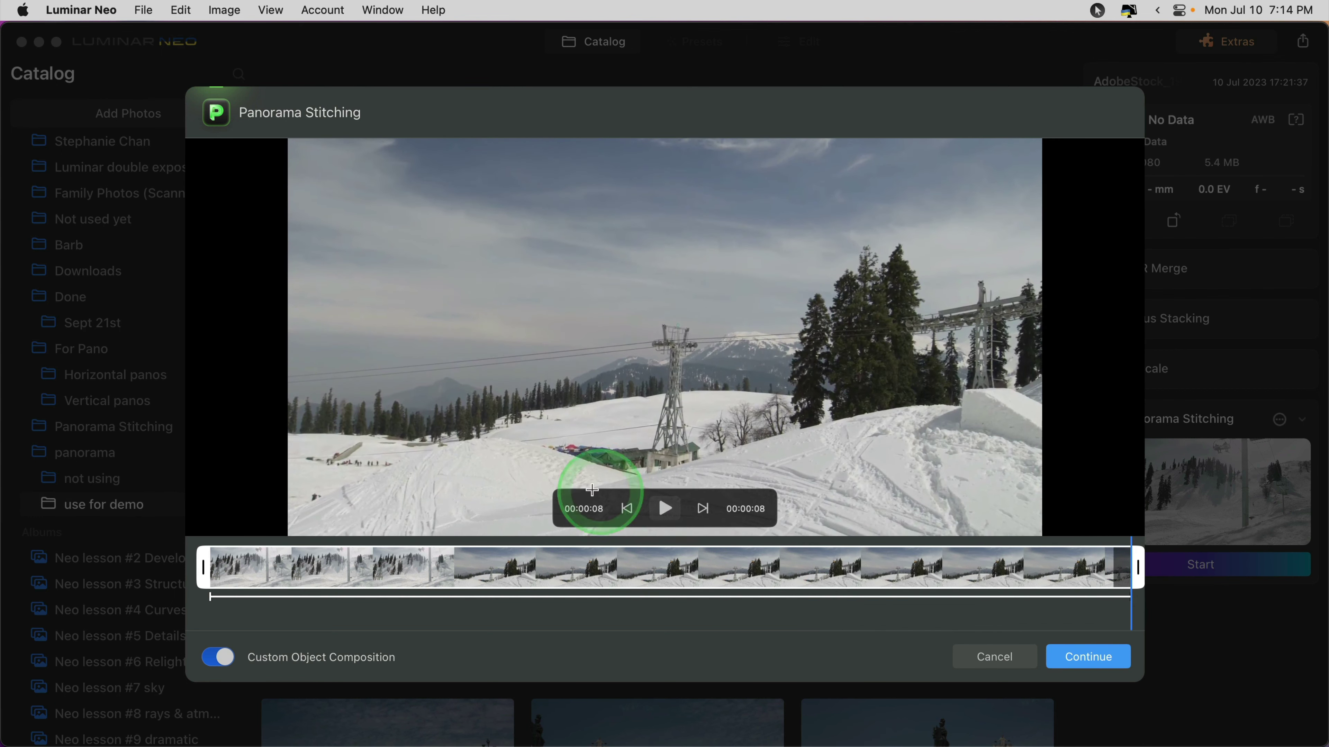
Step: Outline the skier in the first two early frames of the ski video
{"action": "left_click_drag", "start_coordinate": [227, 555], "coordinate": [328, 556]}
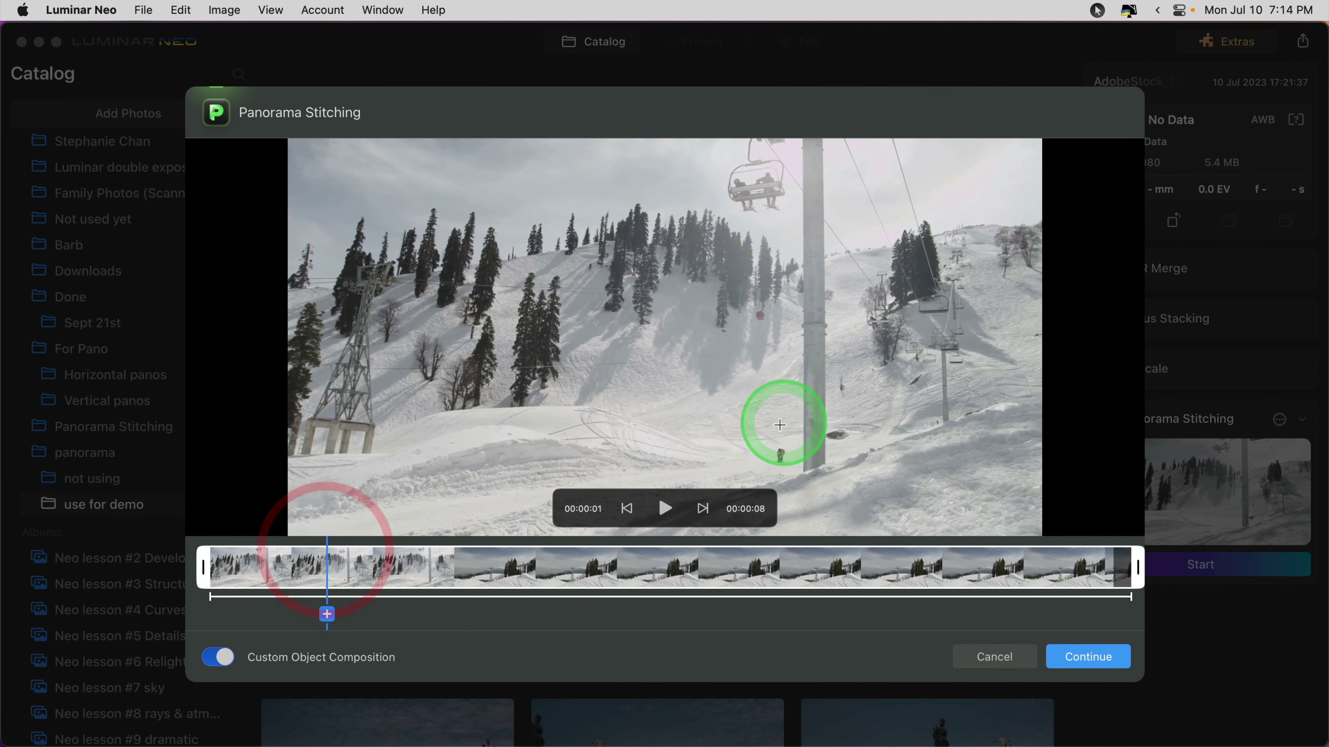
{"action": "left_click_drag", "start_coordinate": [762, 434], "coordinate": [794, 472]}
{"action": "left_click", "coordinate": [444, 466]}
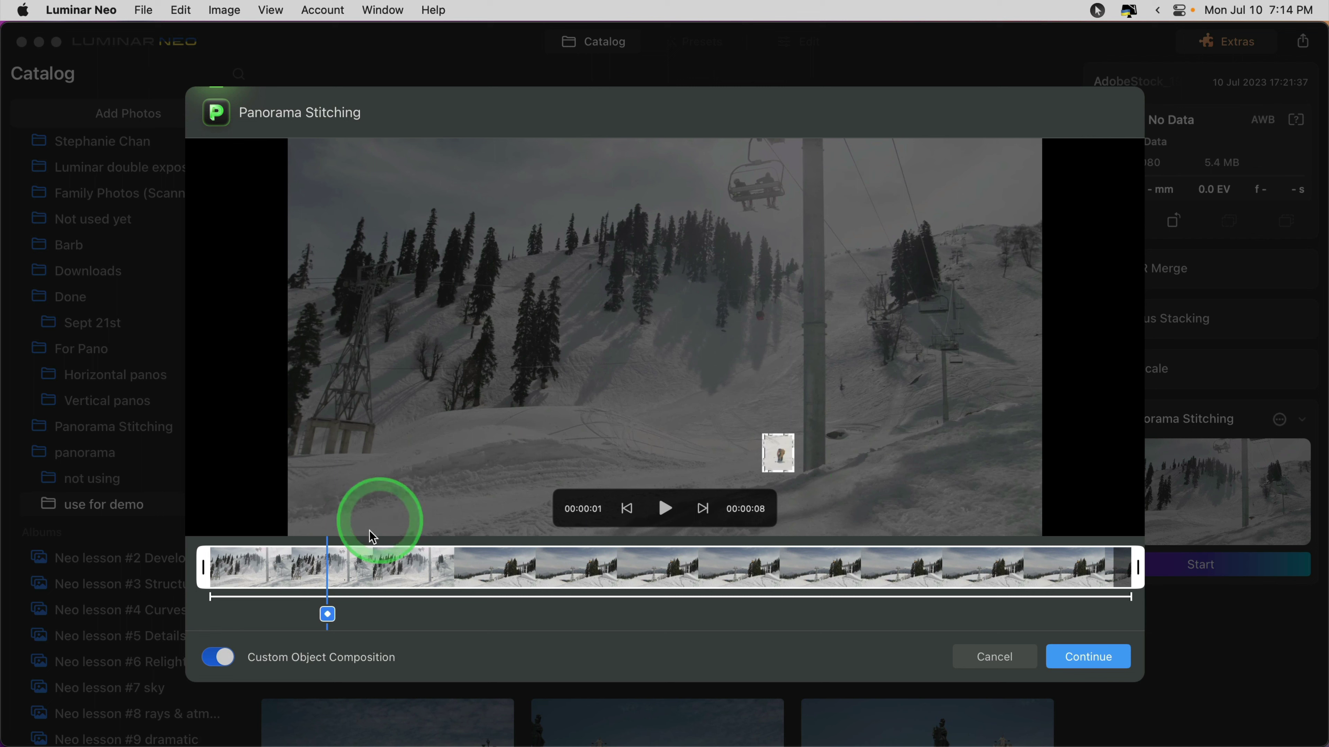
{"action": "left_click_drag", "start_coordinate": [327, 569], "coordinate": [483, 587]}
{"action": "left_click", "coordinate": [777, 424]}
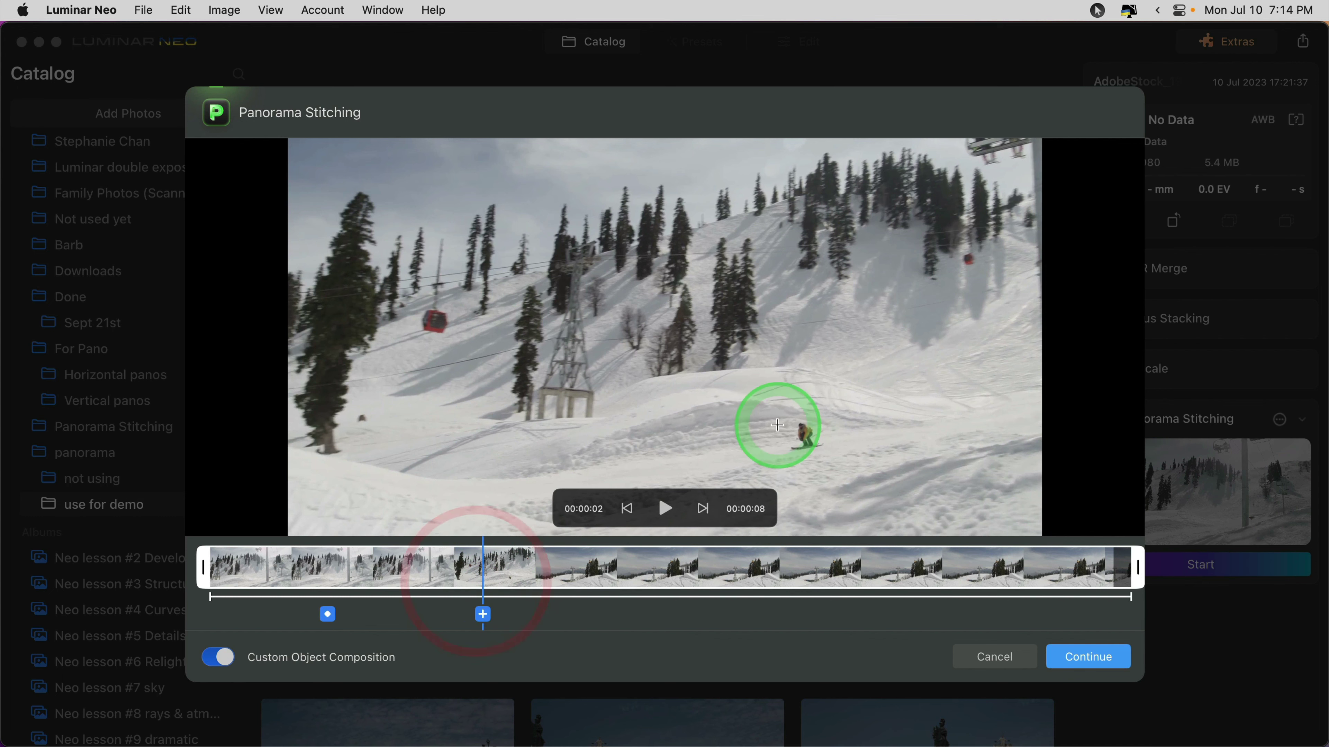
{"action": "left_click_drag", "start_coordinate": [772, 409], "coordinate": [835, 460]}
Step: Mark the skier at the 3.6-second frame and in a fourth frame
{"action": "mouse_move", "coordinate": [486, 609]}
{"action": "left_mouse_down"}
{"action": "mouse_move", "coordinate": [482, 571]}
{"action": "mouse_move", "coordinate": [615, 585]}
{"action": "mouse_move", "coordinate": [679, 481]}
{"action": "left_mouse_up"}
{"action": "mouse_move", "coordinate": [741, 311]}
{"action": "left_mouse_down"}
{"action": "mouse_move", "coordinate": [760, 352]}
{"action": "mouse_move", "coordinate": [794, 380]}
{"action": "left_mouse_up"}
{"action": "left_click_drag", "start_coordinate": [855, 442], "coordinate": [857, 443]}
{"action": "left_click_drag", "start_coordinate": [799, 398], "coordinate": [766, 390]}
{"action": "left_click", "coordinate": [827, 474]}
{"action": "left_click_drag", "start_coordinate": [609, 564], "coordinate": [703, 565]}
{"action": "left_click_drag", "start_coordinate": [703, 244], "coordinate": [778, 305]}
Step: Mark the skier at 5.15 seconds and later frames, reaching seven positions, then build the panorama
{"action": "mouse_move", "coordinate": [750, 555]}
{"action": "left_mouse_down"}
{"action": "mouse_move", "coordinate": [703, 558]}
{"action": "mouse_move", "coordinate": [790, 588]}
{"action": "left_mouse_up"}
{"action": "left_click_drag", "start_coordinate": [569, 340], "coordinate": [569, 340]}
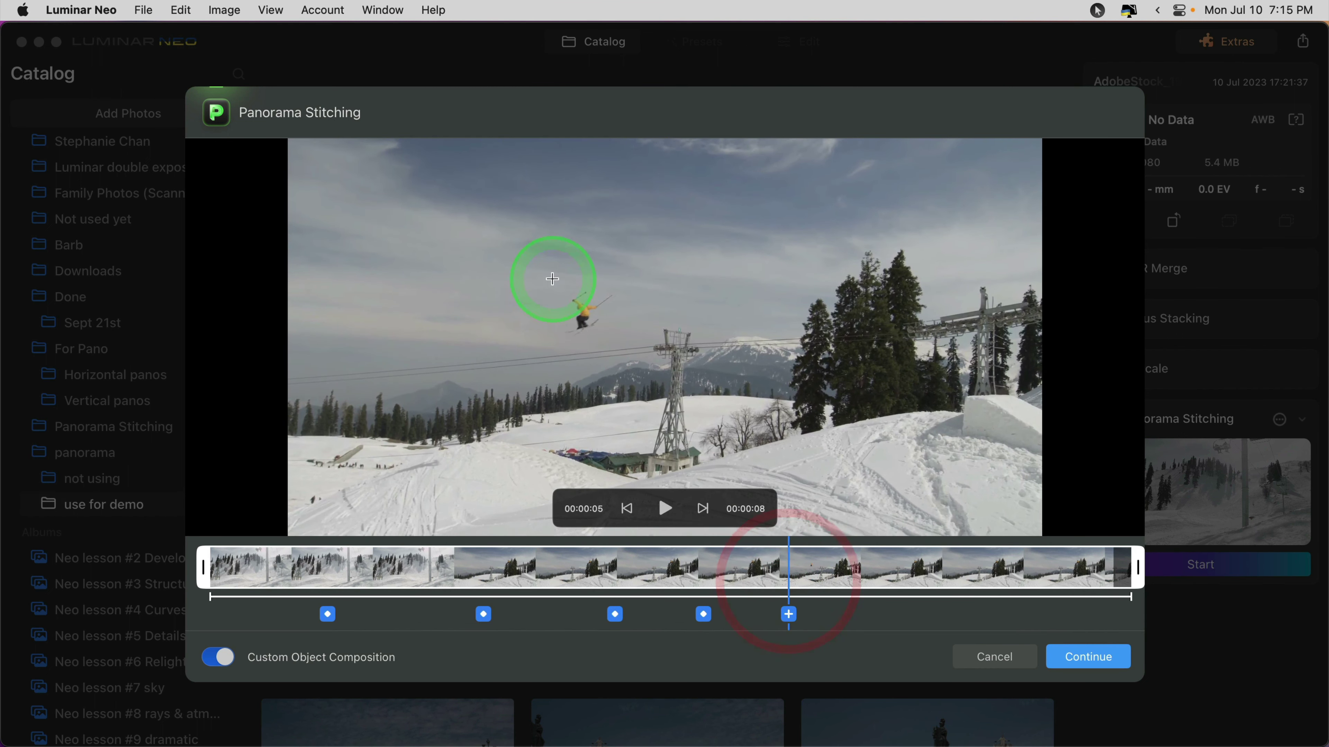
{"action": "left_click_drag", "start_coordinate": [552, 279], "coordinate": [618, 337]}
{"action": "mouse_move", "coordinate": [788, 586]}
{"action": "left_mouse_down"}
{"action": "mouse_move", "coordinate": [816, 564]}
{"action": "mouse_move", "coordinate": [845, 564]}
{"action": "left_mouse_up"}
{"action": "mouse_move", "coordinate": [504, 386]}
{"action": "left_mouse_down"}
{"action": "mouse_move", "coordinate": [470, 371]}
{"action": "mouse_move", "coordinate": [525, 420]}
{"action": "left_mouse_up"}
{"action": "mouse_move", "coordinate": [849, 574]}
{"action": "left_mouse_down"}
{"action": "mouse_move", "coordinate": [845, 563]}
{"action": "mouse_move", "coordinate": [872, 576]}
{"action": "left_mouse_up"}
{"action": "left_click_drag", "start_coordinate": [442, 413], "coordinate": [485, 452]}
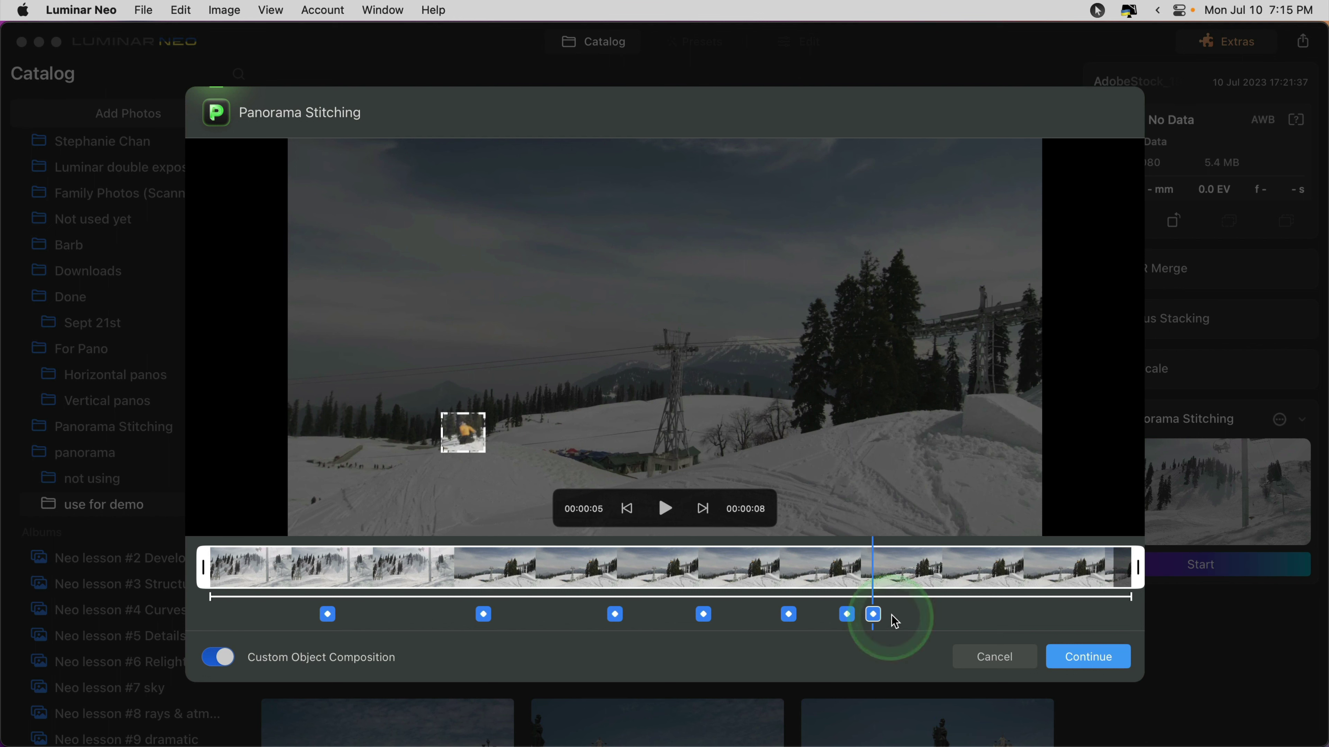
{"action": "left_click", "coordinate": [1074, 658]}
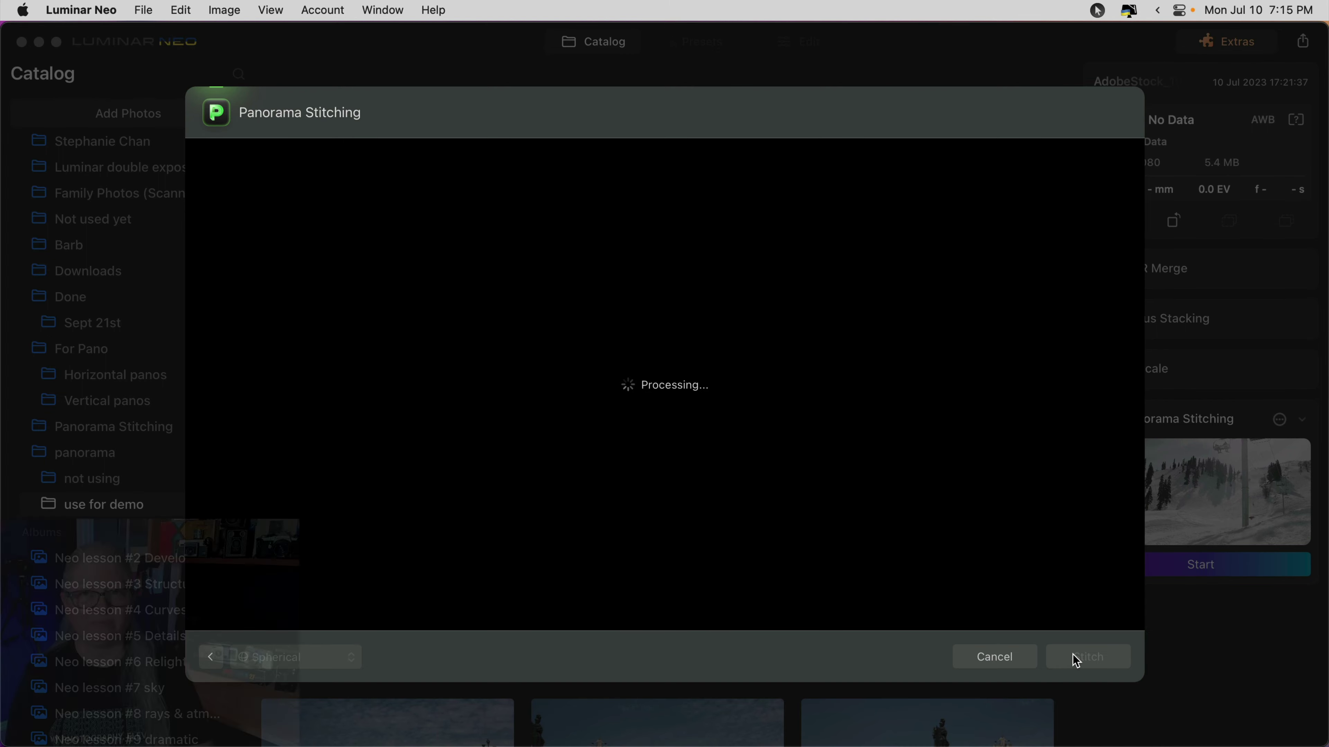
Step: Check the stitched preview and crop the ragged top, right, left and bottom edges to about 6245 × 1338
{"action": "scroll", "coordinate": [458, 414], "scroll_direction": "right", "scroll_amount": 2}
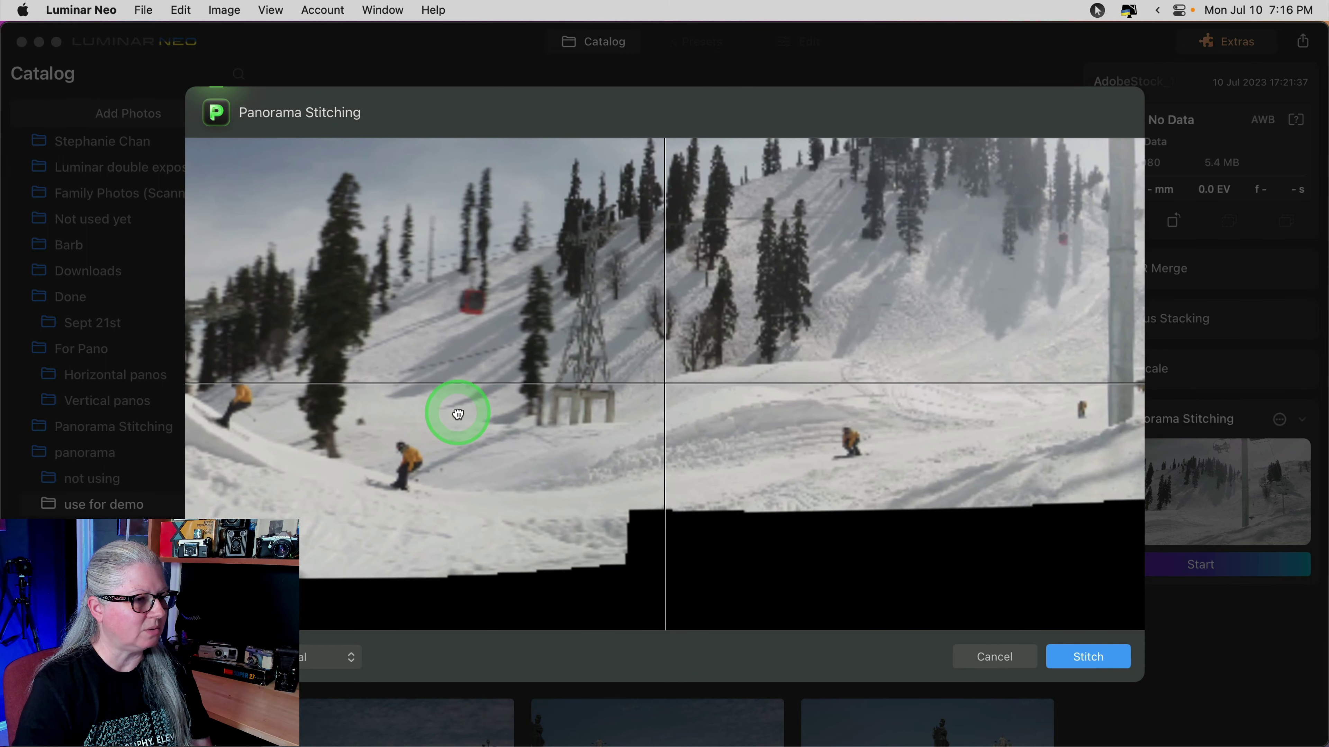
{"action": "left_click_drag", "start_coordinate": [469, 413], "coordinate": [700, 414]}
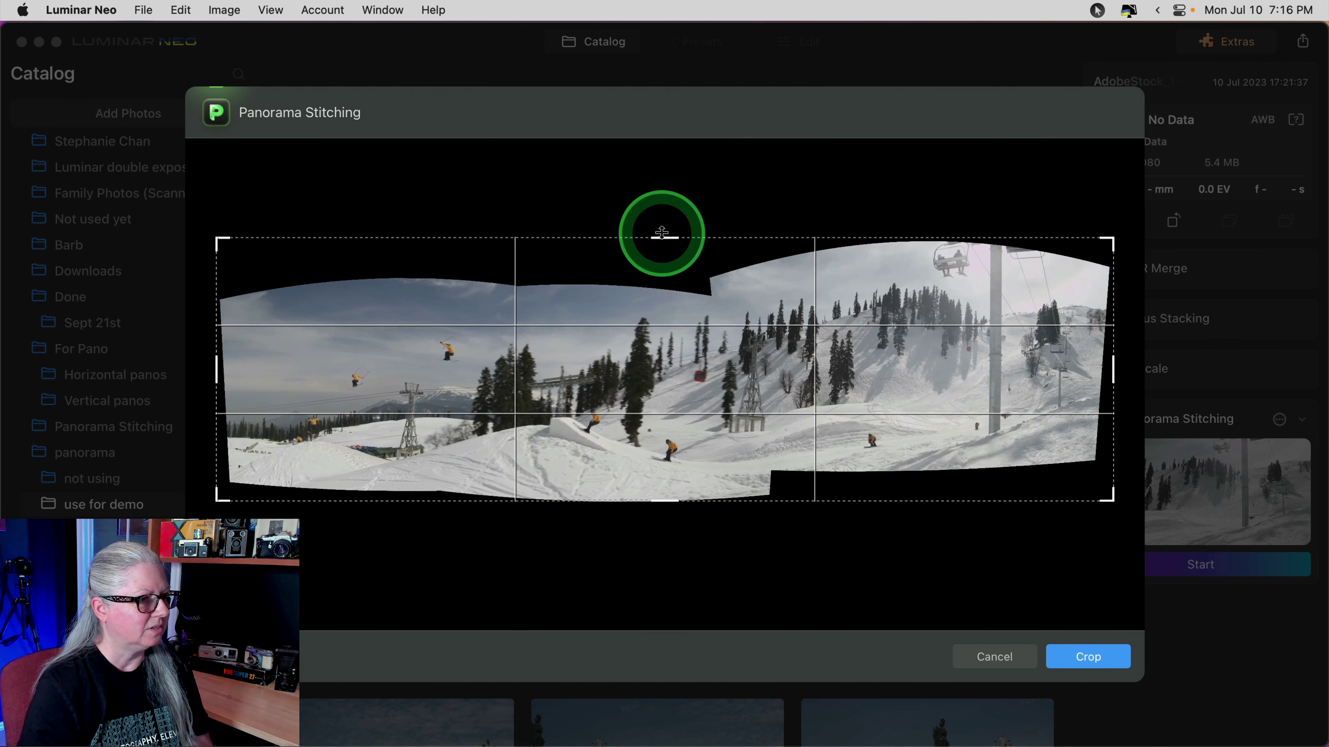
{"action": "left_click_drag", "start_coordinate": [661, 232], "coordinate": [663, 288]}
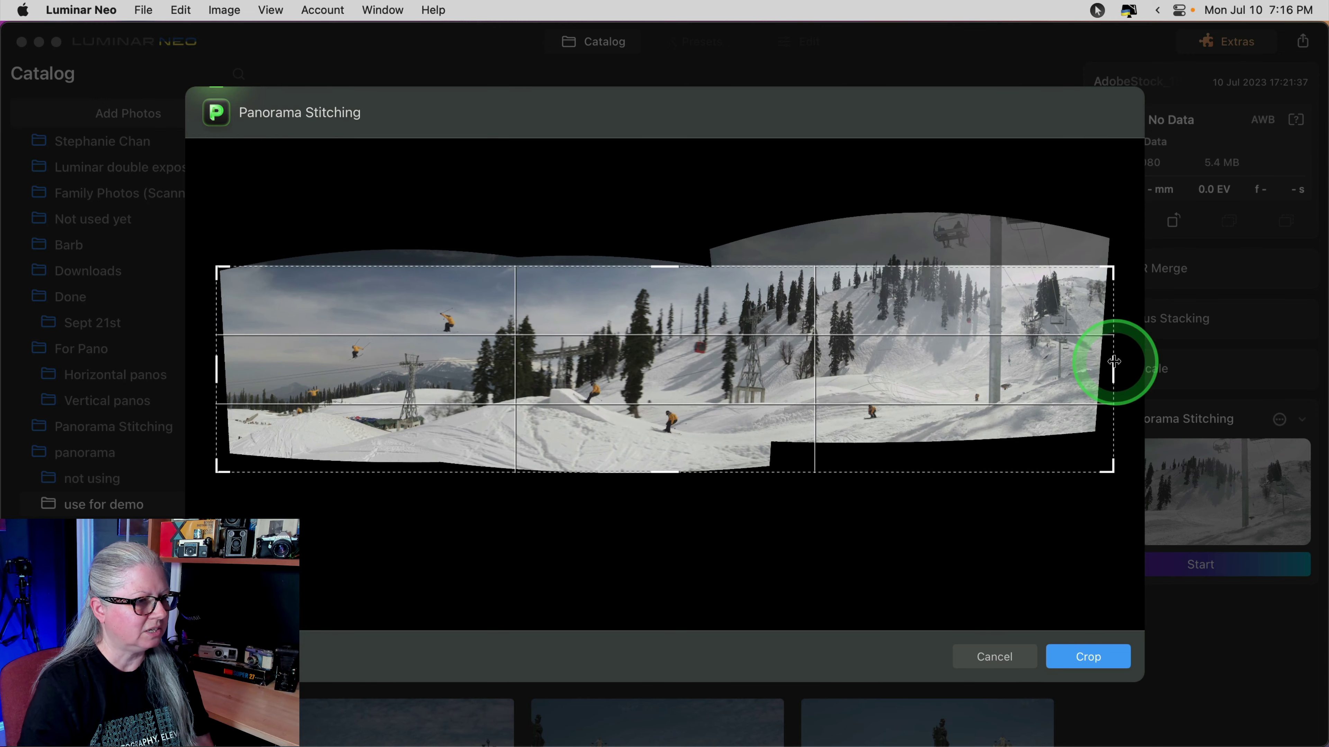
{"action": "left_click_drag", "start_coordinate": [1113, 362], "coordinate": [1099, 361]}
{"action": "left_click_drag", "start_coordinate": [217, 367], "coordinate": [236, 370]}
{"action": "mouse_move", "coordinate": [659, 471]}
{"action": "left_mouse_down"}
{"action": "mouse_move", "coordinate": [663, 444]}
{"action": "mouse_move", "coordinate": [670, 453]}
{"action": "left_mouse_up"}
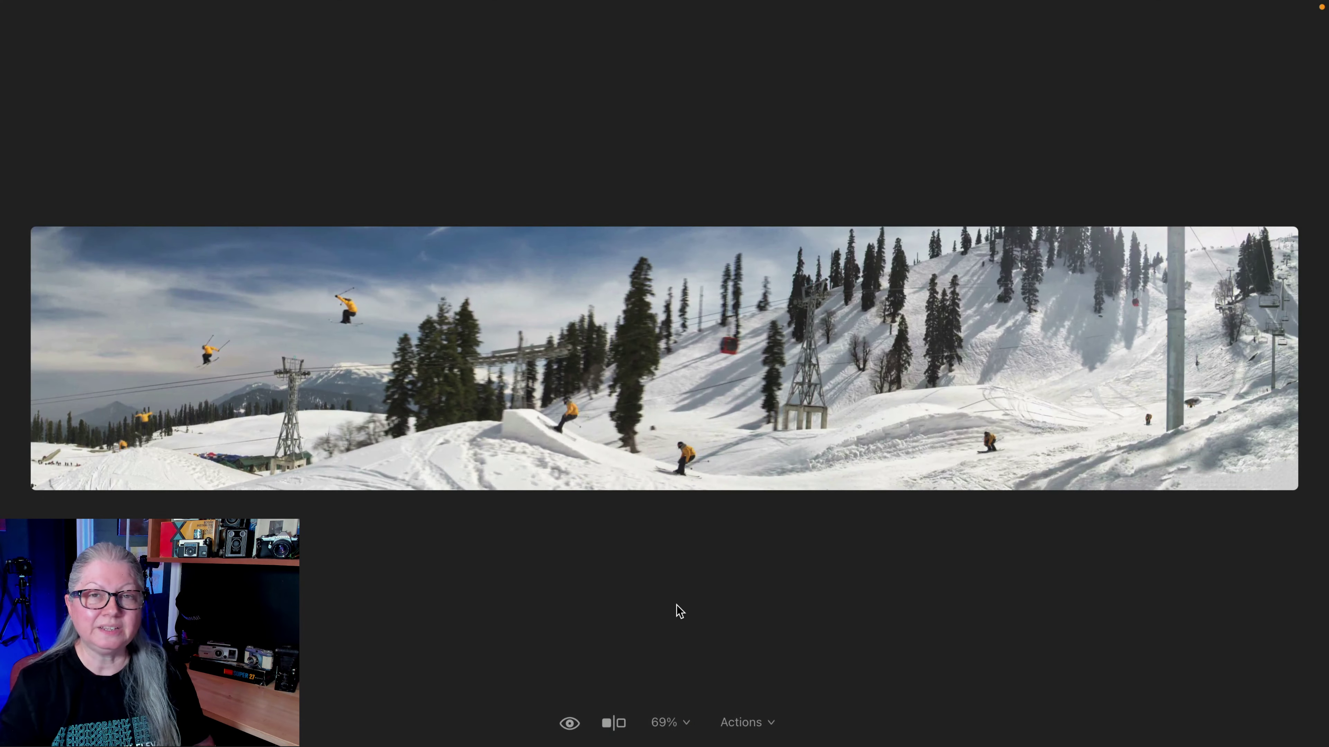